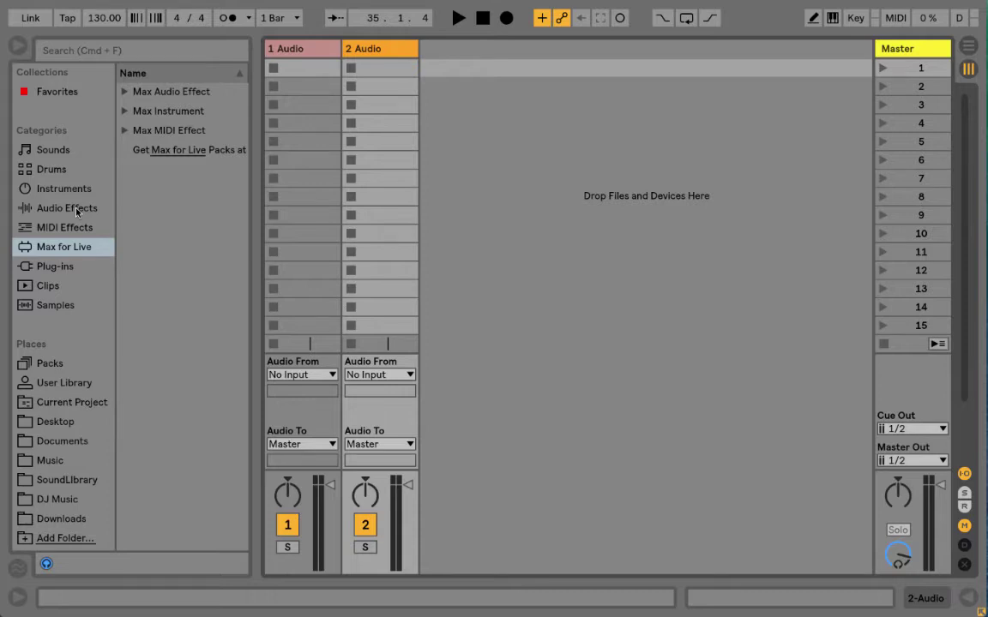
# Load the Wavetable instrument onto a new track beside the two audio tracks
pyautogui.click(71, 192)
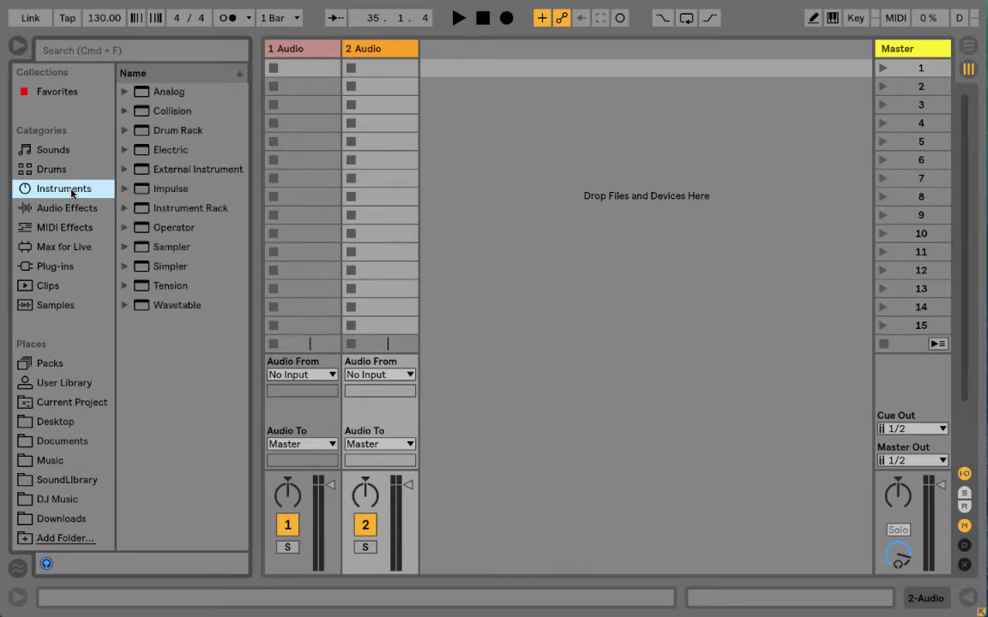
pyautogui.click(143, 311)
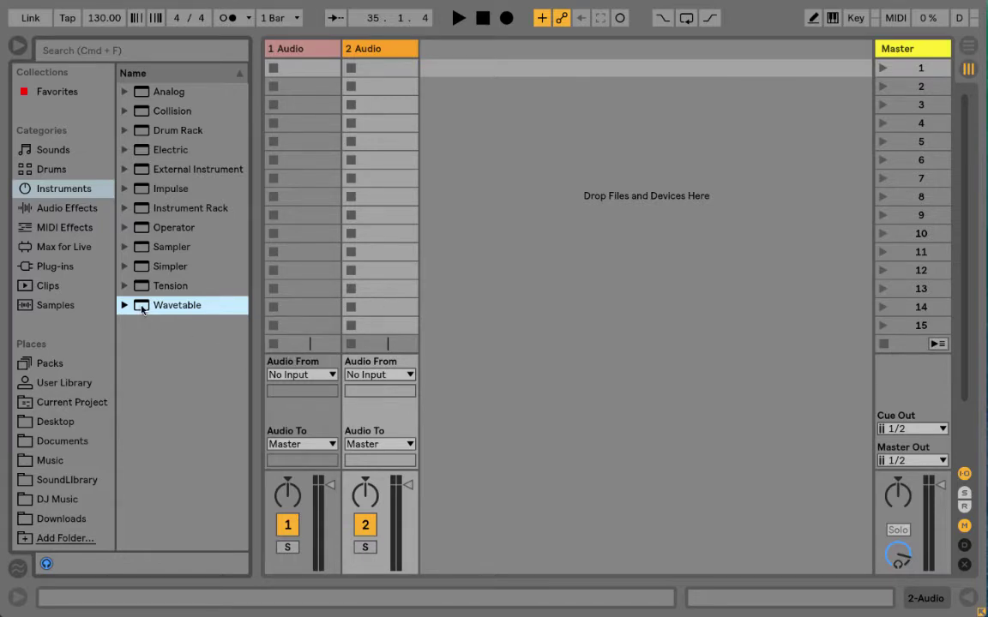
pyautogui.moveTo(143, 311); pyautogui.dragTo(494, 258)
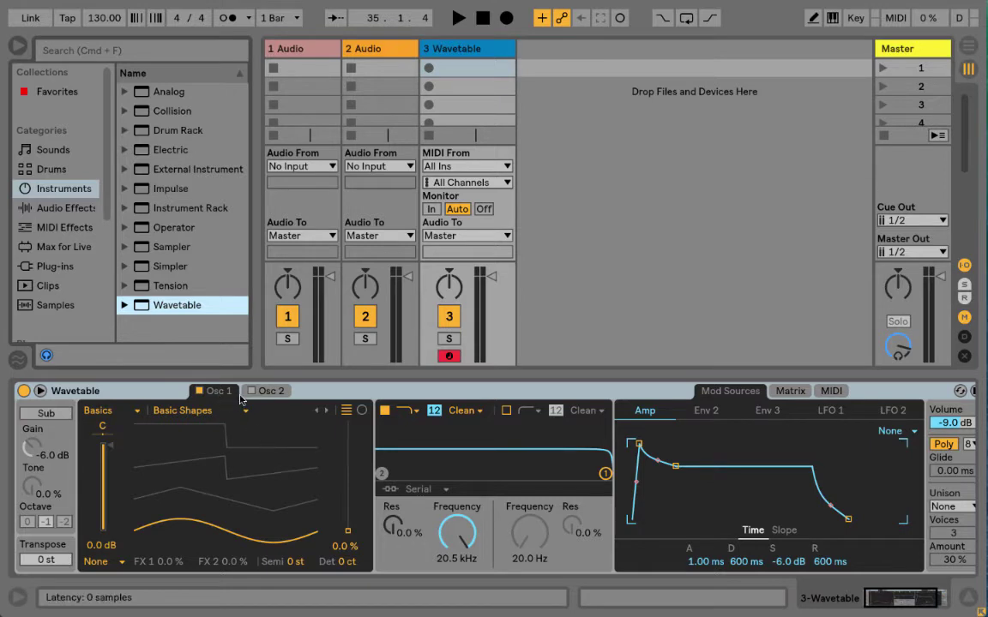
# Enable Wavetable's Osc 2 and set the Osc 1 wavetable position to 39%
pyautogui.click(271, 393)
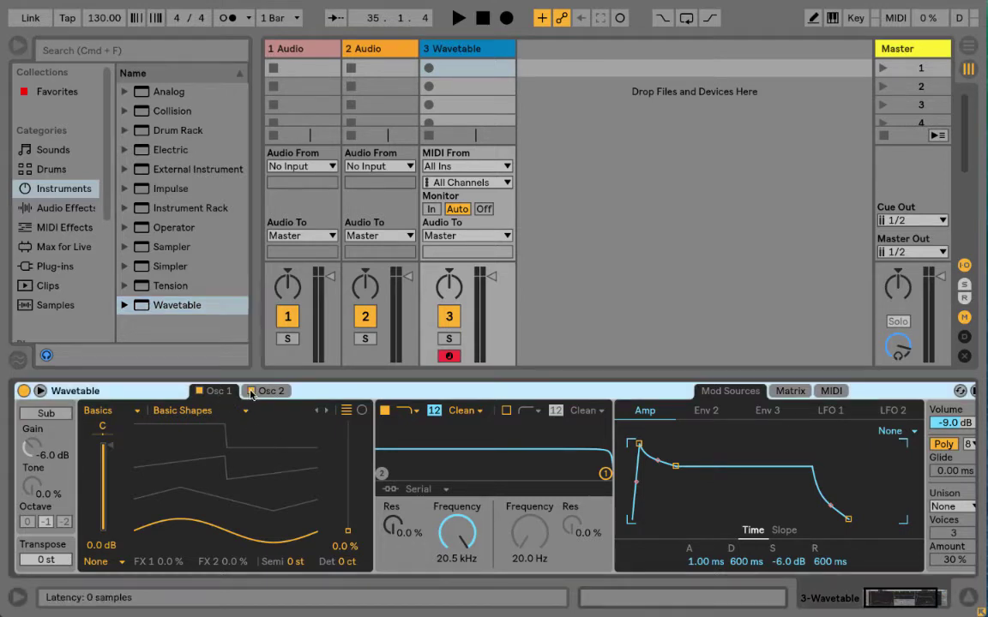
pyautogui.click(214, 392)
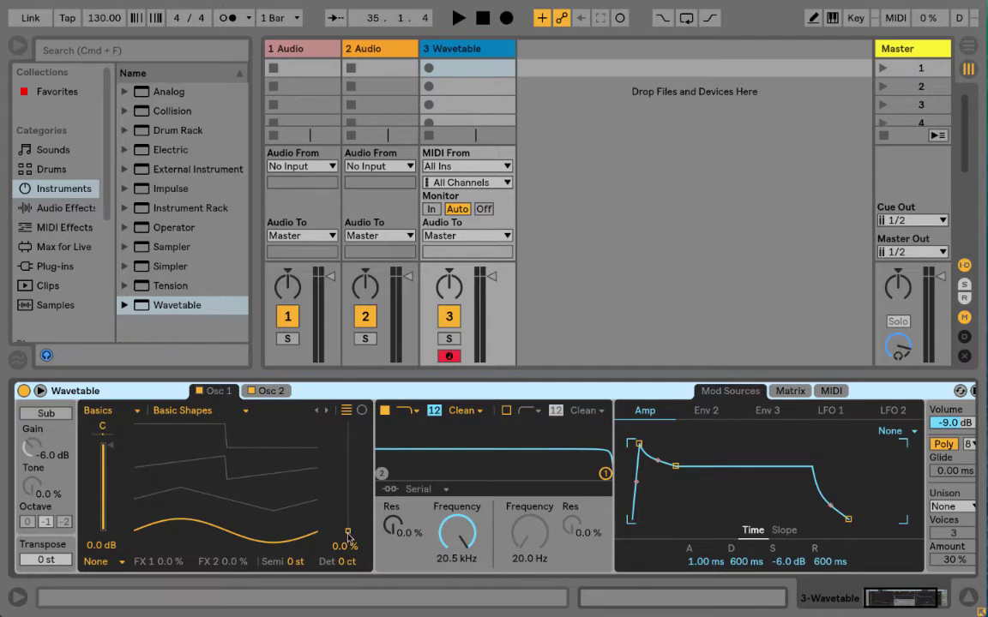
pyautogui.moveTo(348, 537); pyautogui.dragTo(347, 483)
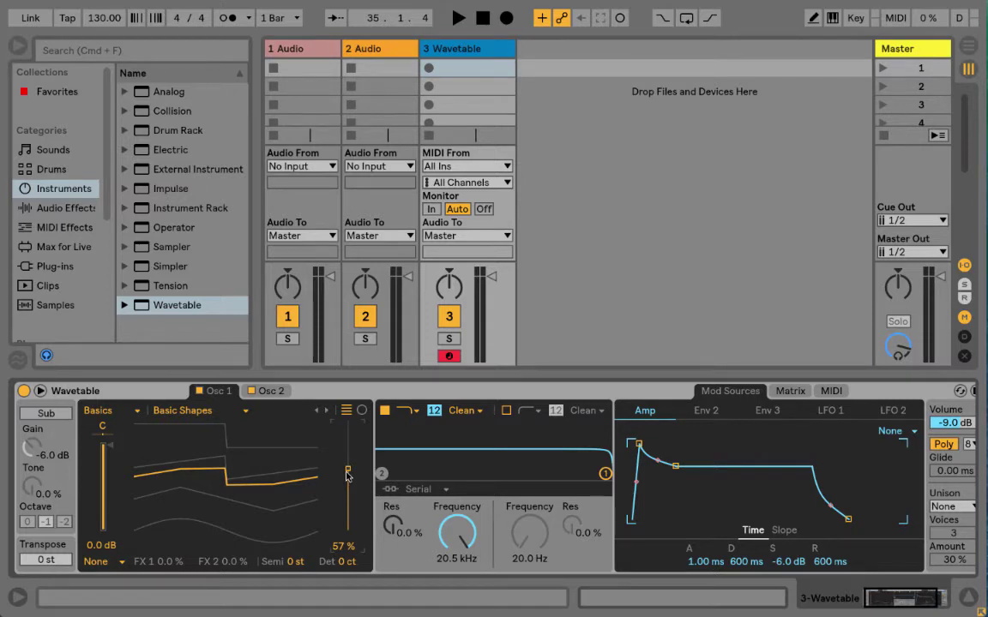
pyautogui.moveTo(347, 476)
pyautogui.mouseDown()
pyautogui.moveTo(348, 507)
pyautogui.moveTo(348, 423)
pyautogui.moveTo(348, 509)
pyautogui.moveTo(348, 432)
pyautogui.moveTo(348, 504)
pyautogui.moveTo(351, 485)
pyautogui.mouseUp()
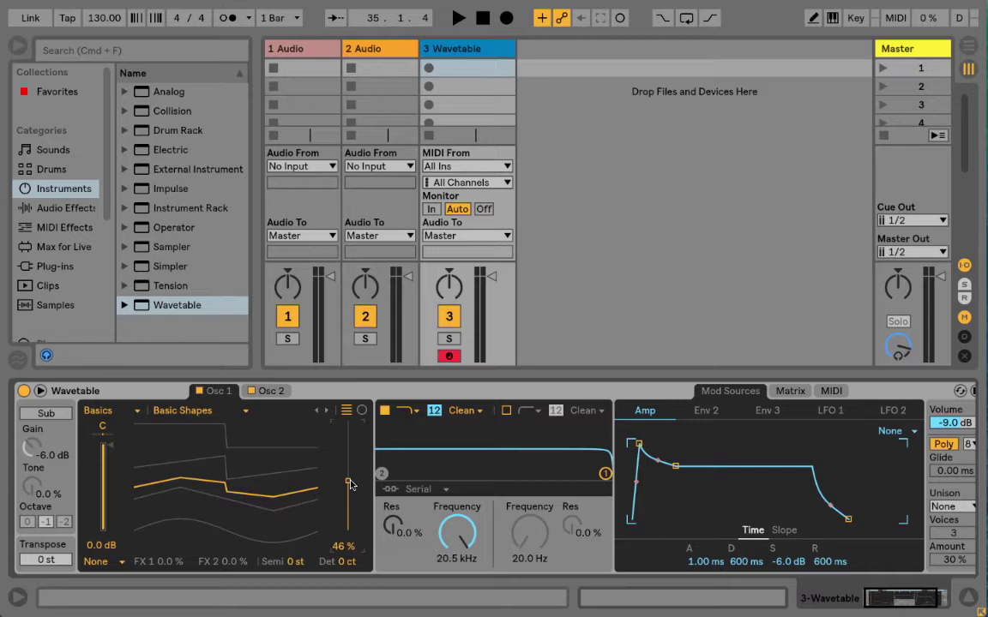
pyautogui.moveTo(349, 483)
pyautogui.mouseDown()
pyautogui.moveTo(349, 448)
pyautogui.moveTo(349, 531)
pyautogui.moveTo(349, 460)
pyautogui.moveTo(349, 500)
pyautogui.moveTo(349, 488)
pyautogui.mouseUp()
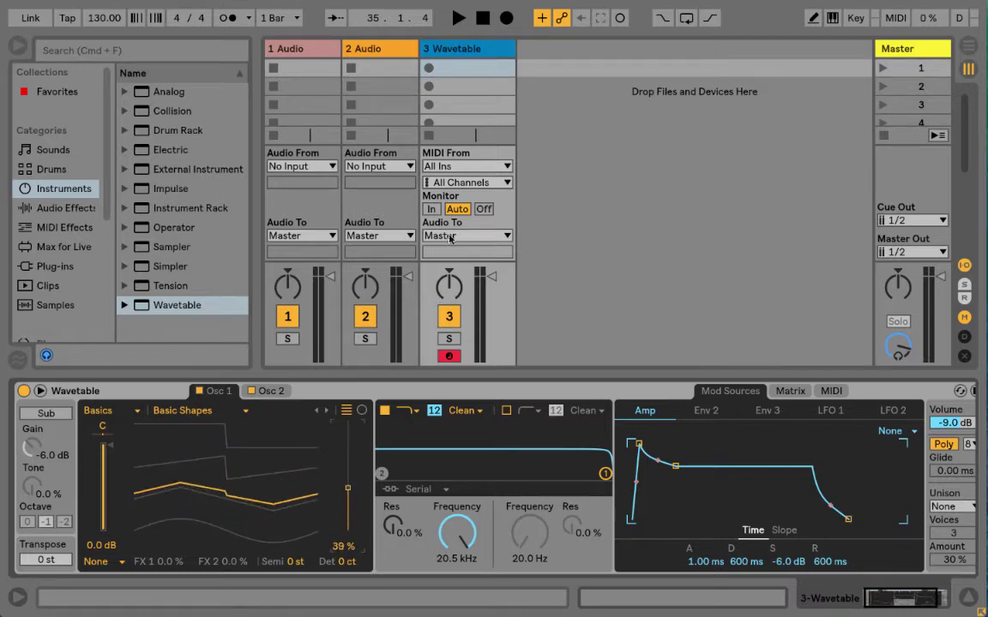
# Create an empty MIDI clip in the Wavetable track's first slot and turn on note preview in its editor
pyautogui.doubleClick(468, 69)
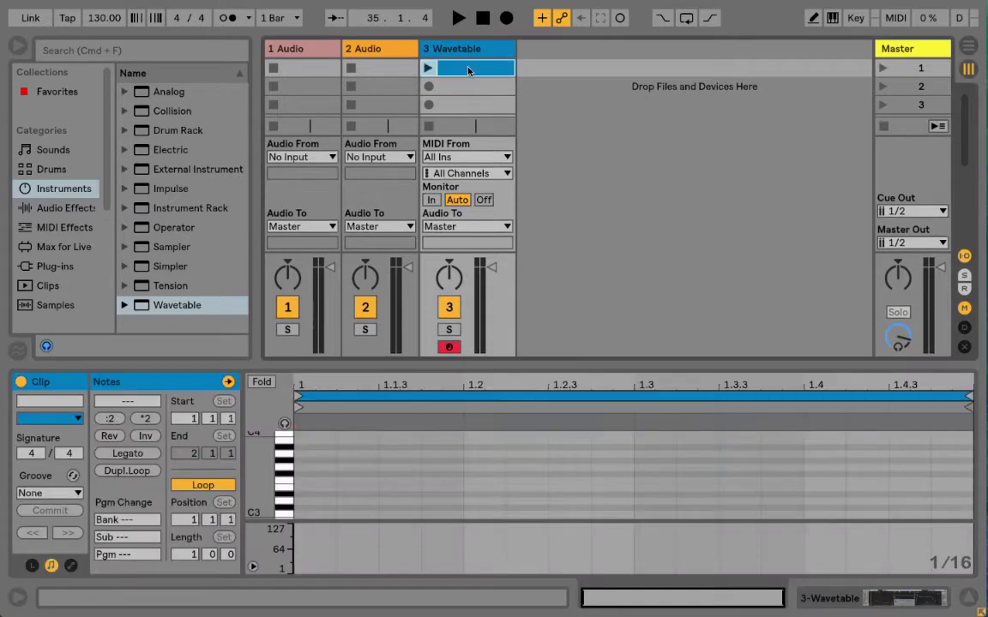
pyautogui.click(283, 424)
pyautogui.scroll(-10, 284, 463)
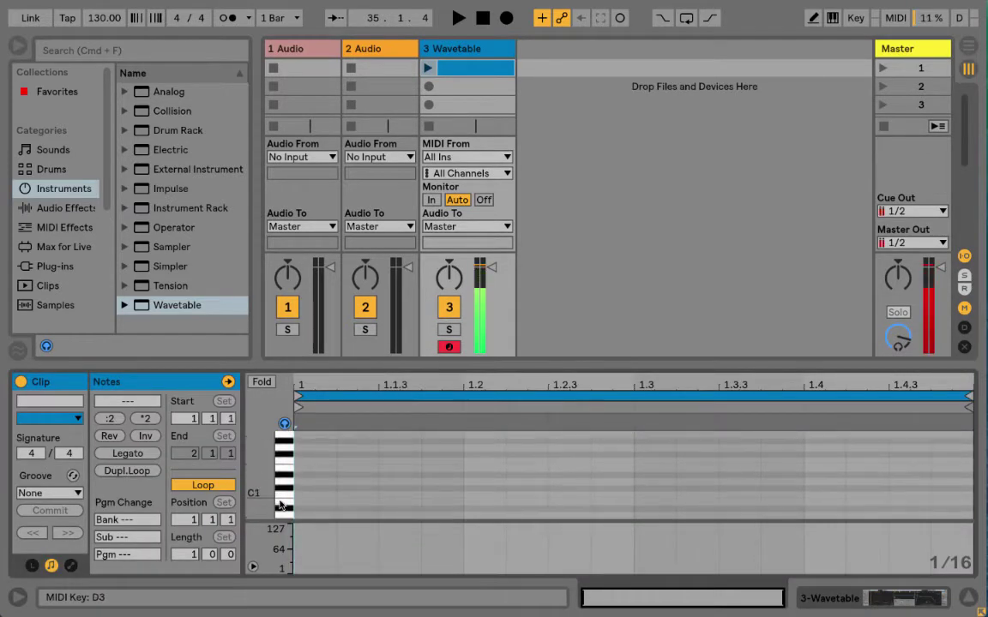
# Add sixteenth notes to the clip: D1 at 1.1.1, F1 at 1.1.3 and 1.1.4, G1 at 1.2.2, and F1 at 1.2.4
pyautogui.doubleClick(309, 481)
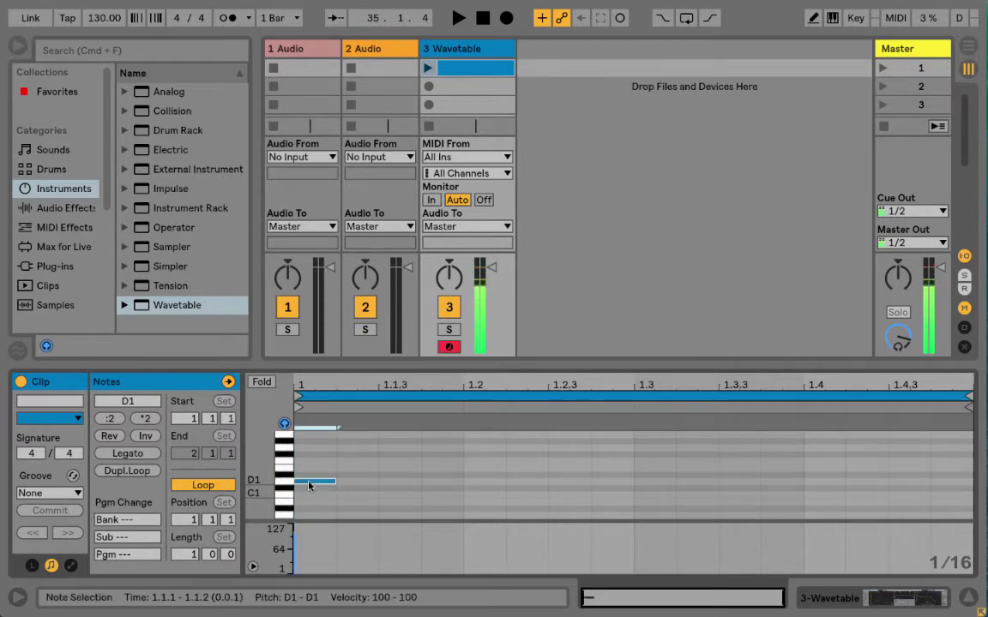
pyautogui.doubleClick(403, 462)
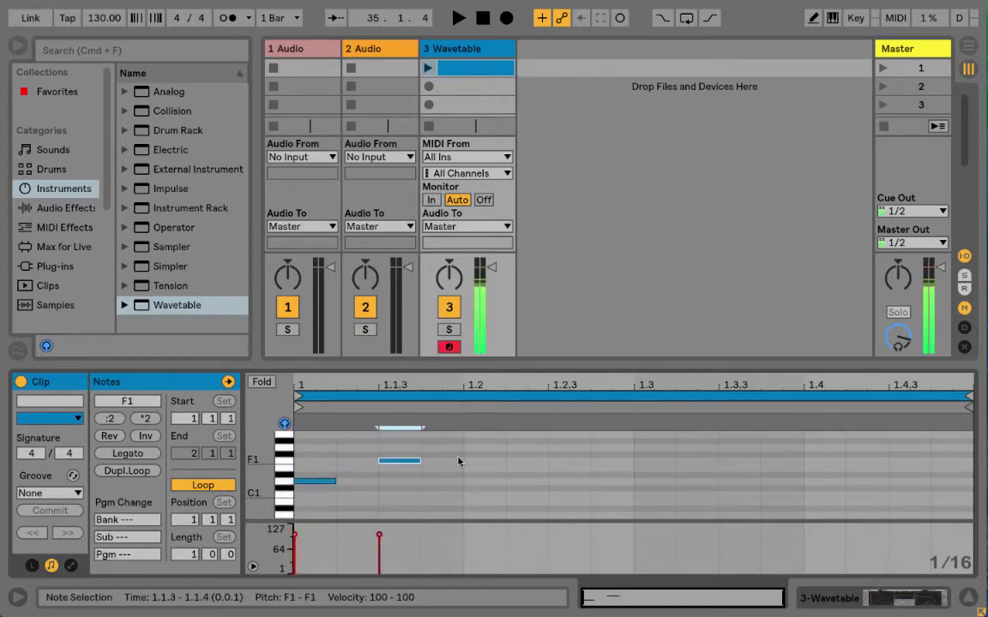
pyautogui.doubleClick(452, 461)
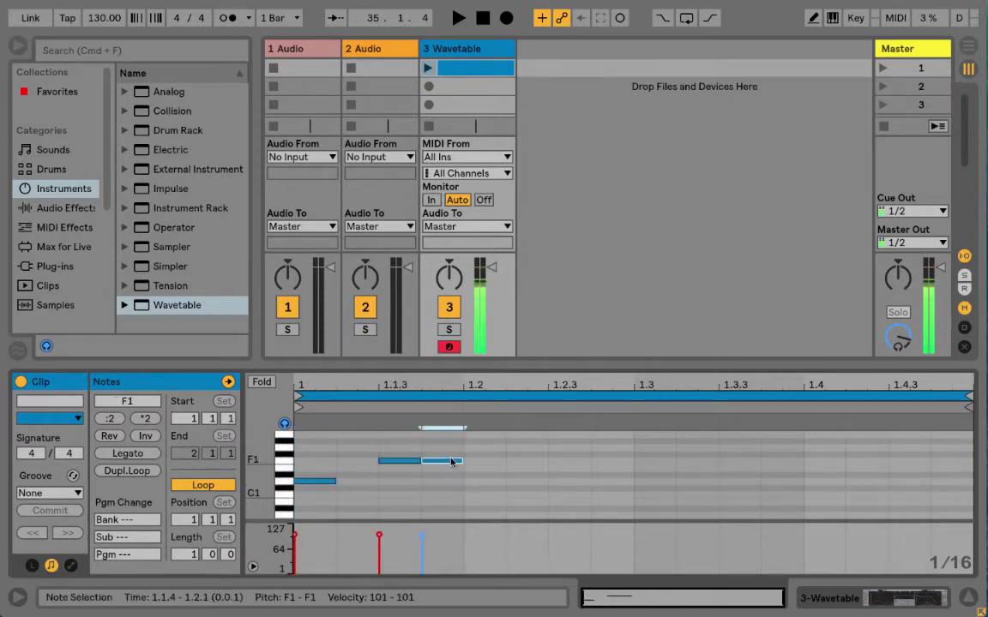
pyautogui.doubleClick(528, 447)
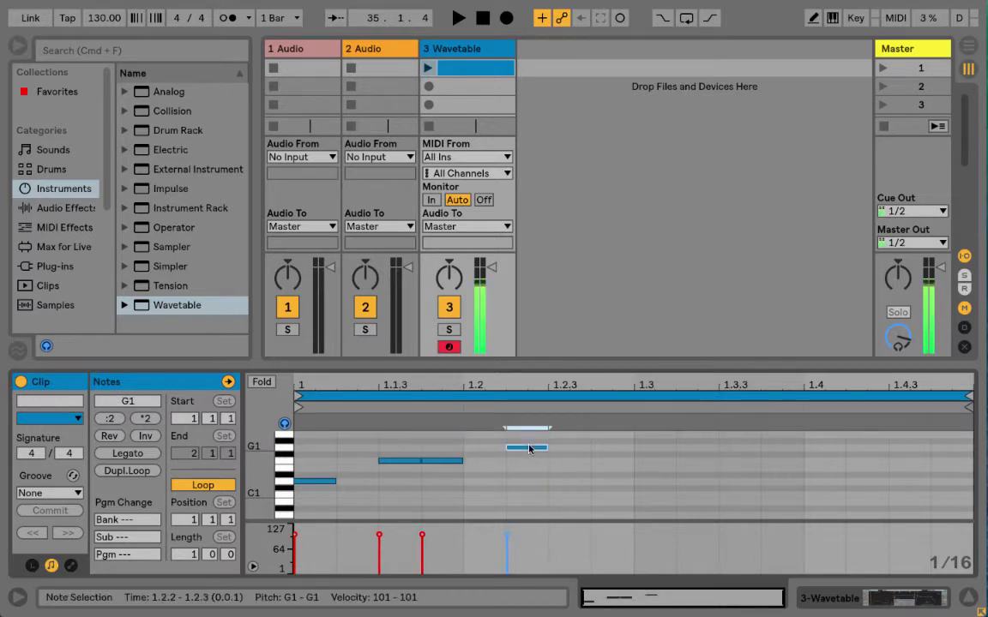
pyautogui.doubleClick(599, 461)
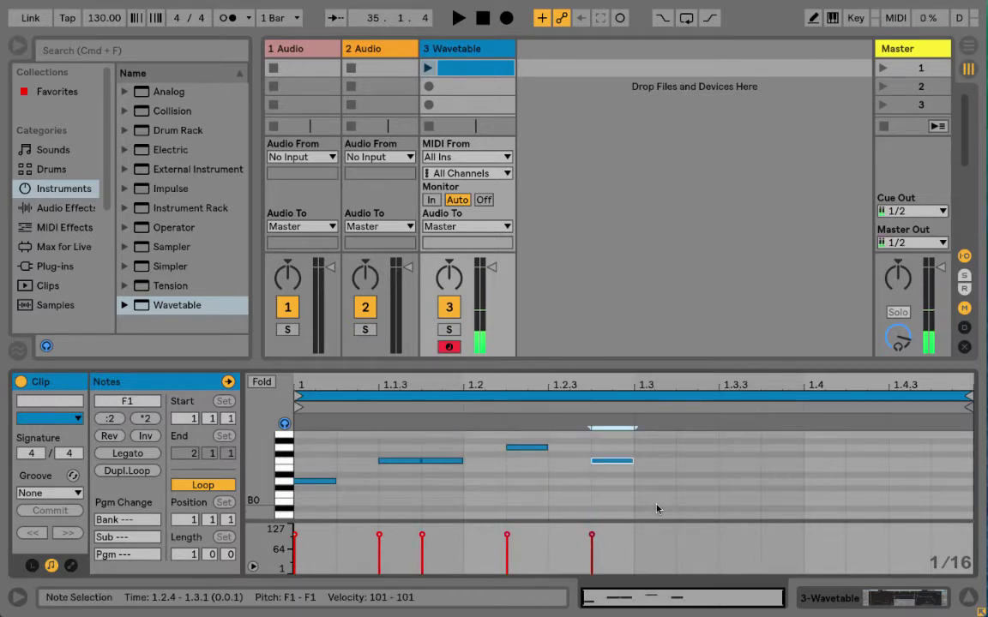
# Play the clip and add a sixteenth note on C1 at 1.4.1
pyautogui.click(427, 68)
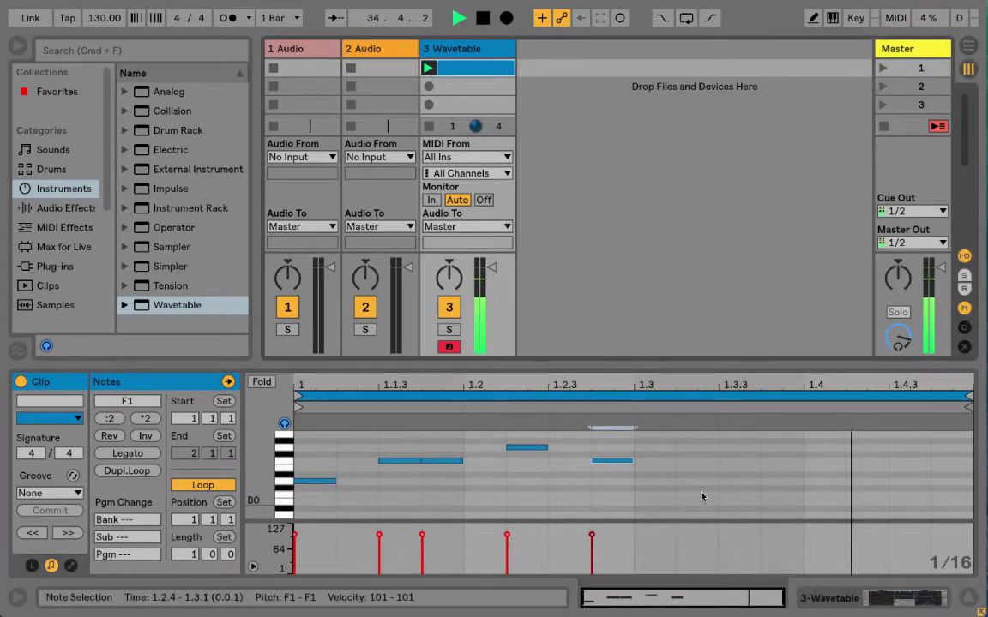
pyautogui.doubleClick(811, 503)
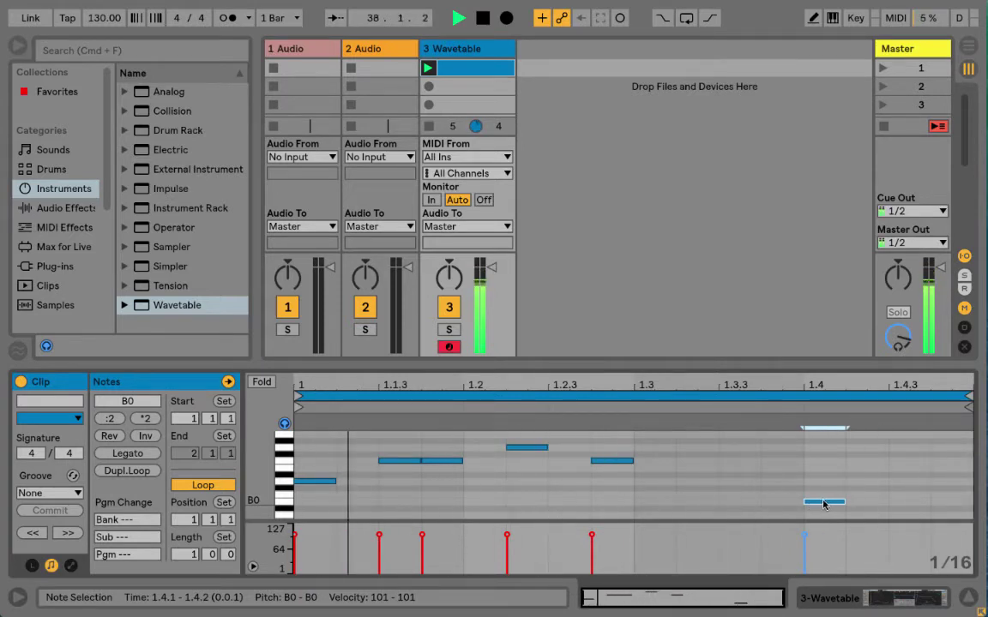
pyautogui.moveTo(811, 506); pyautogui.dragTo(820, 494)
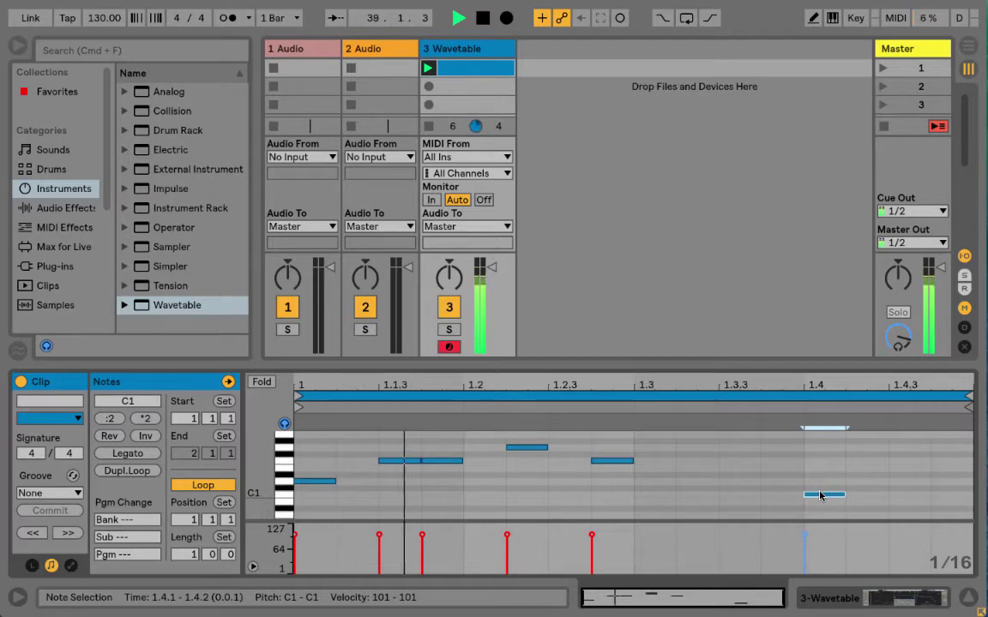
pyautogui.click(600, 470)
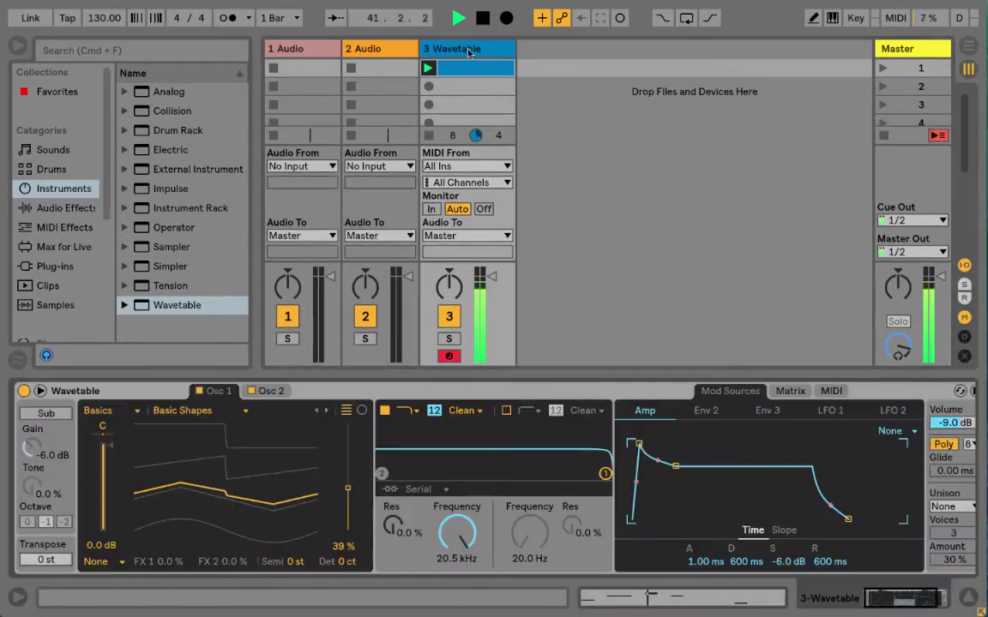
# Set Wavetable's Osc 1 position to 50% while the clip plays, and stop playback
pyautogui.click(427, 48)
pyautogui.moveTo(315, 446)
pyautogui.mouseDown()
pyautogui.moveTo(316, 377)
pyautogui.moveTo(315, 474)
pyautogui.moveTo(316, 430)
pyautogui.mouseUp()
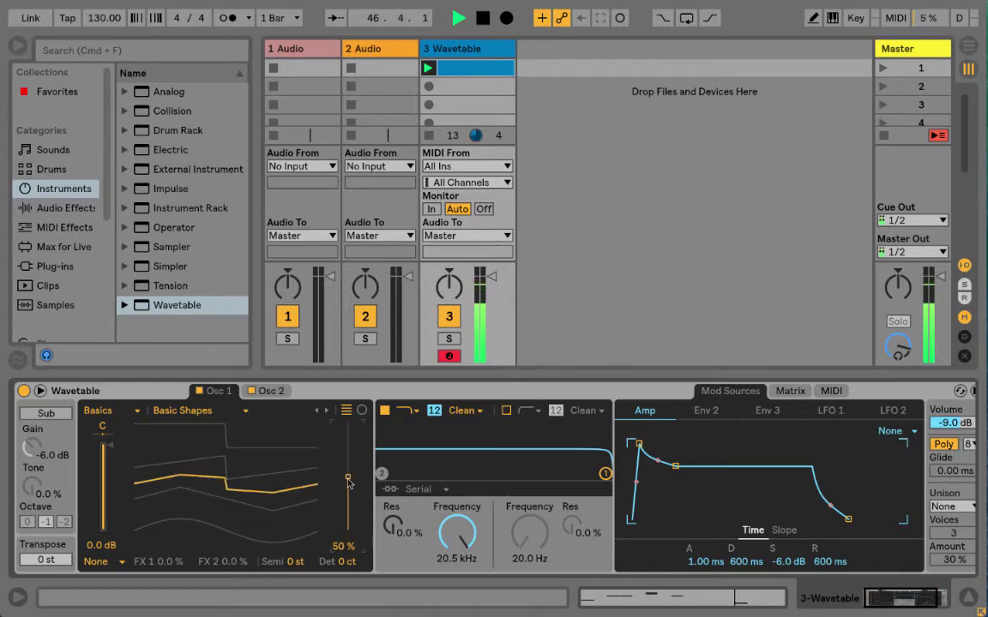
pyautogui.press('space')
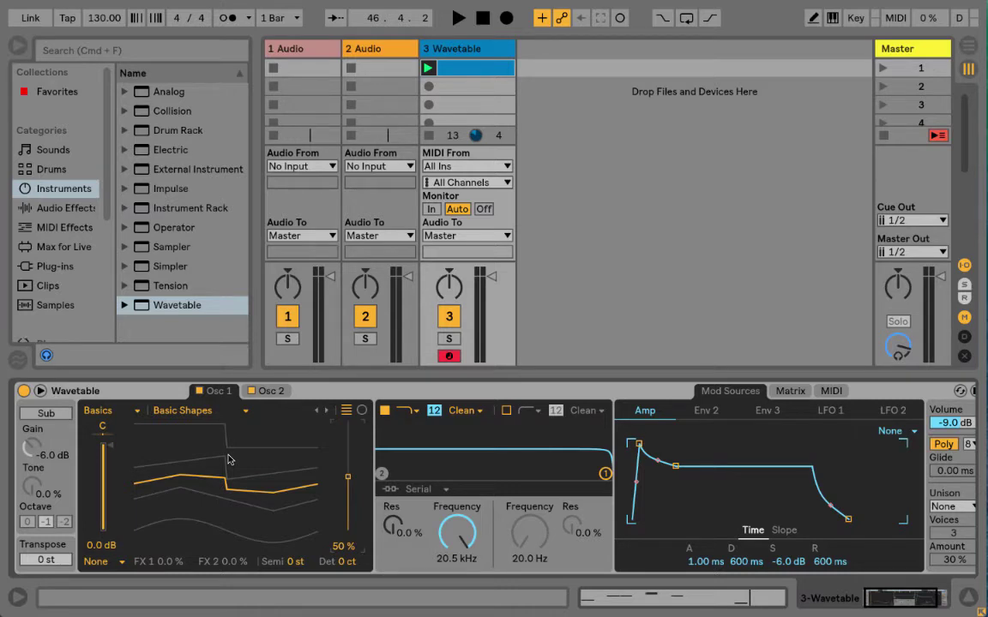
# Change Osc 1's wavetable to FM Feedback and set its position to 36% while auditioning the clip
pyautogui.click(247, 414)
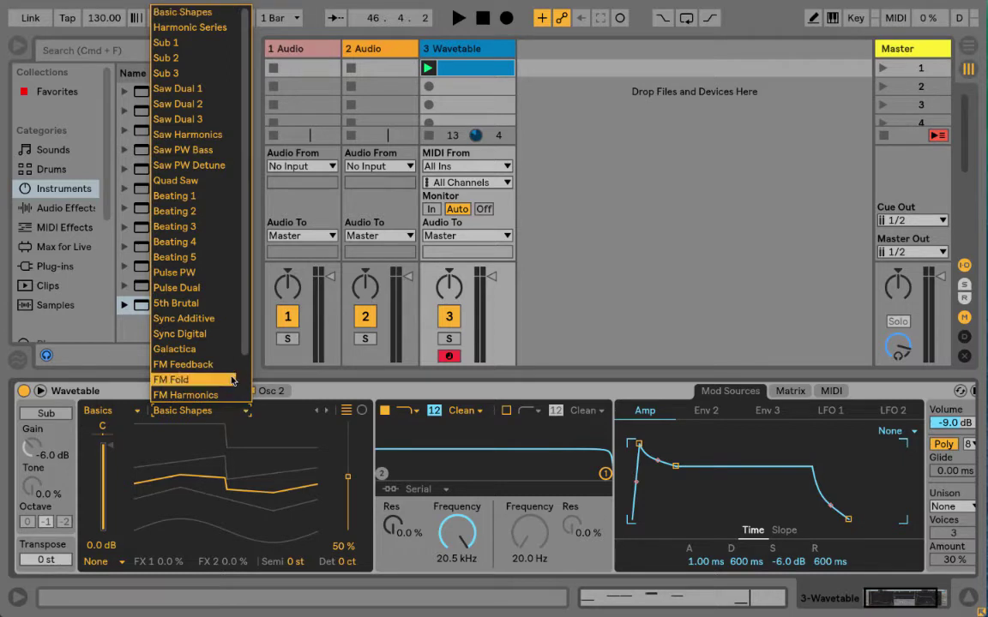
pyautogui.click(206, 334)
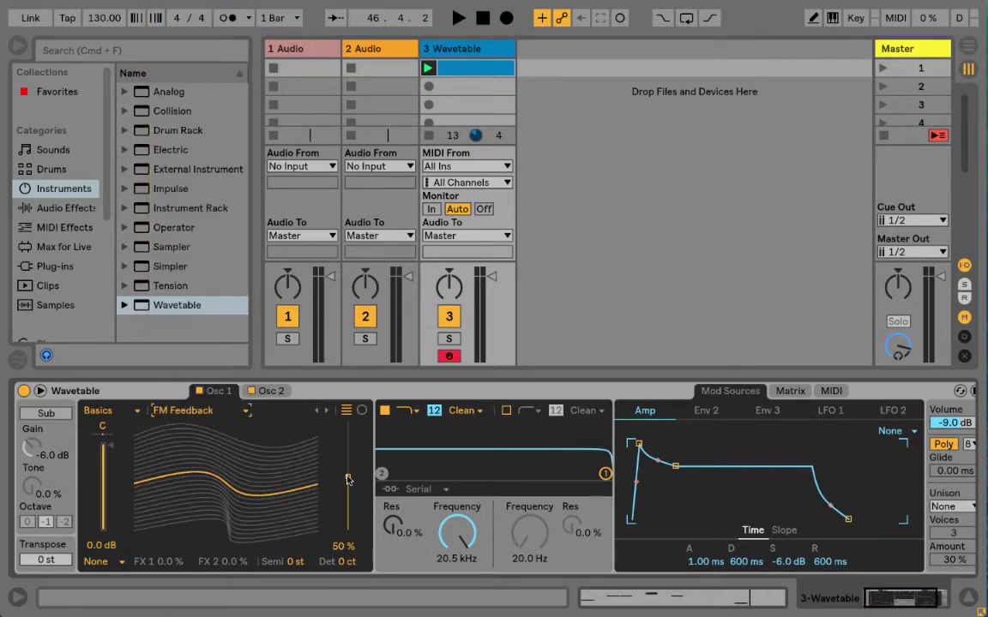
pyautogui.press('space')
pyautogui.moveTo(345, 483)
pyautogui.mouseDown()
pyautogui.moveTo(346, 434)
pyautogui.moveTo(348, 524)
pyautogui.moveTo(348, 494)
pyautogui.mouseUp()
pyautogui.press('space')
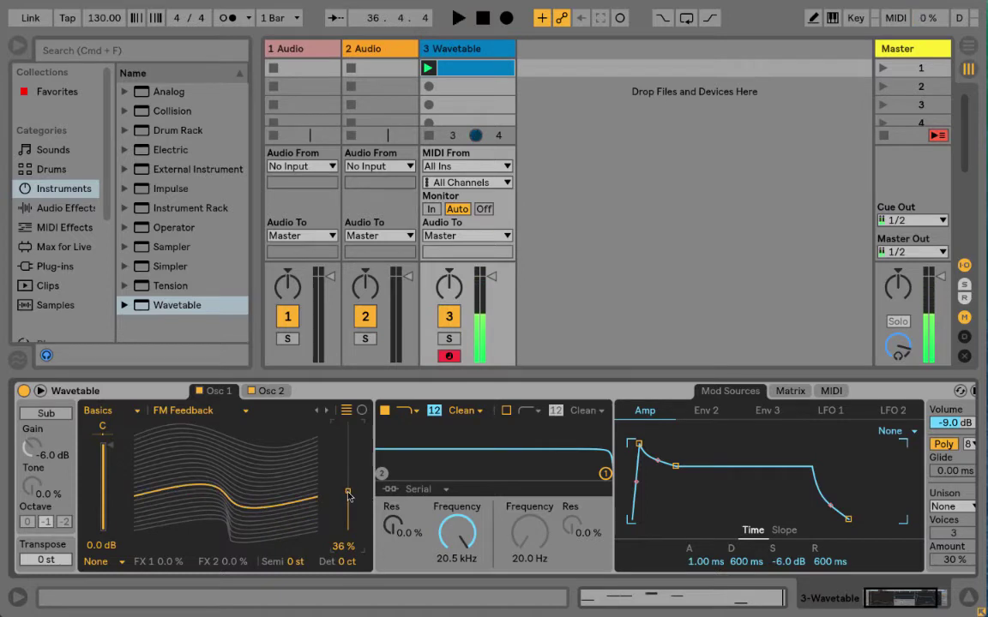
# Change Osc 2's wavetable to Saw PW Detune and set its position to 64% while auditioning the clip
pyautogui.click(264, 390)
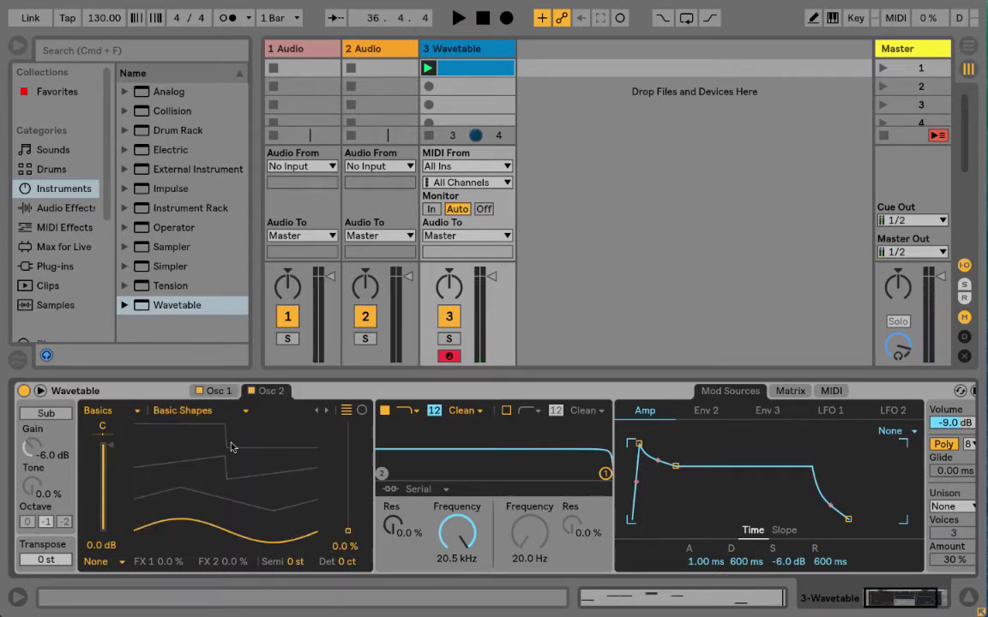
pyautogui.click(245, 412)
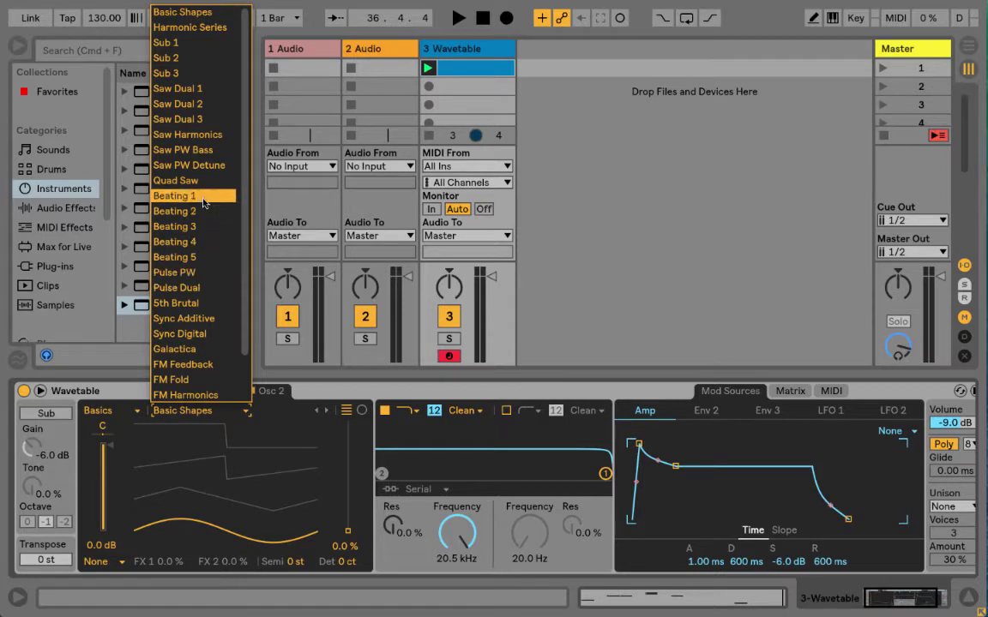
pyautogui.click(209, 164)
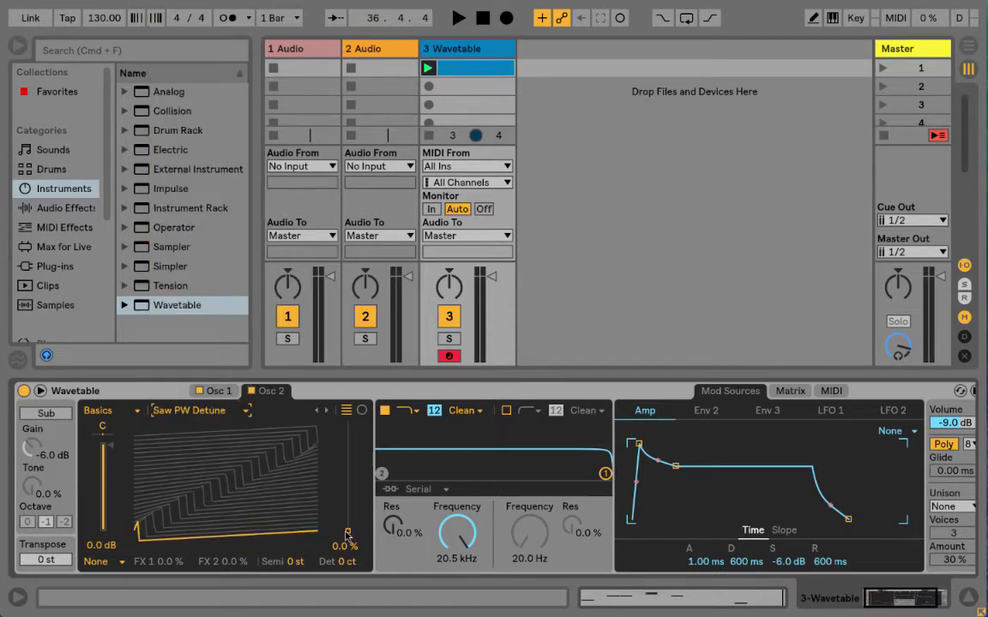
pyautogui.press('space')
pyautogui.moveTo(348, 535); pyautogui.dragTo(348, 462)
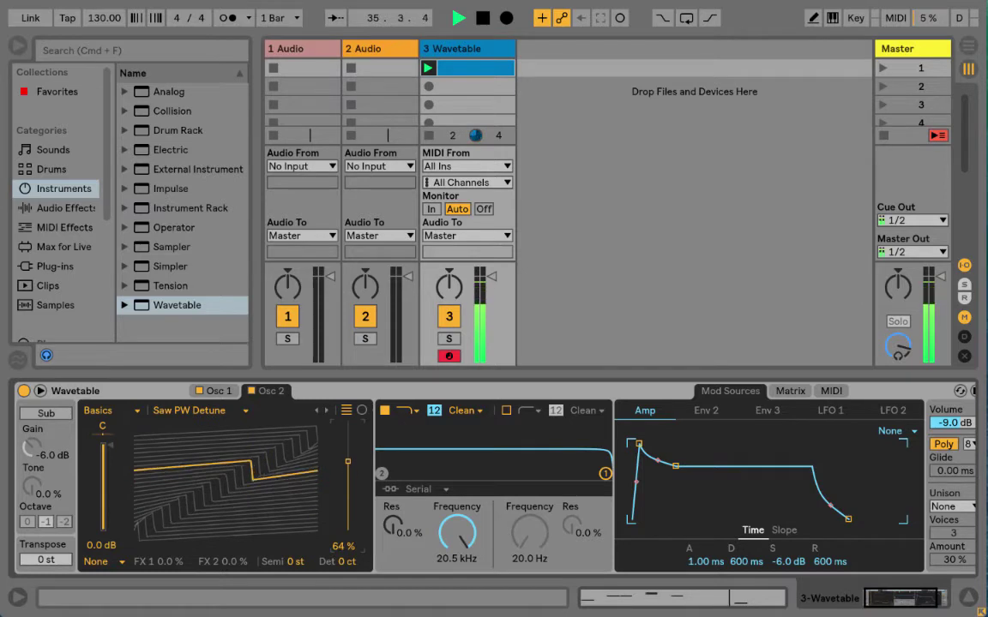
pyautogui.press('space')
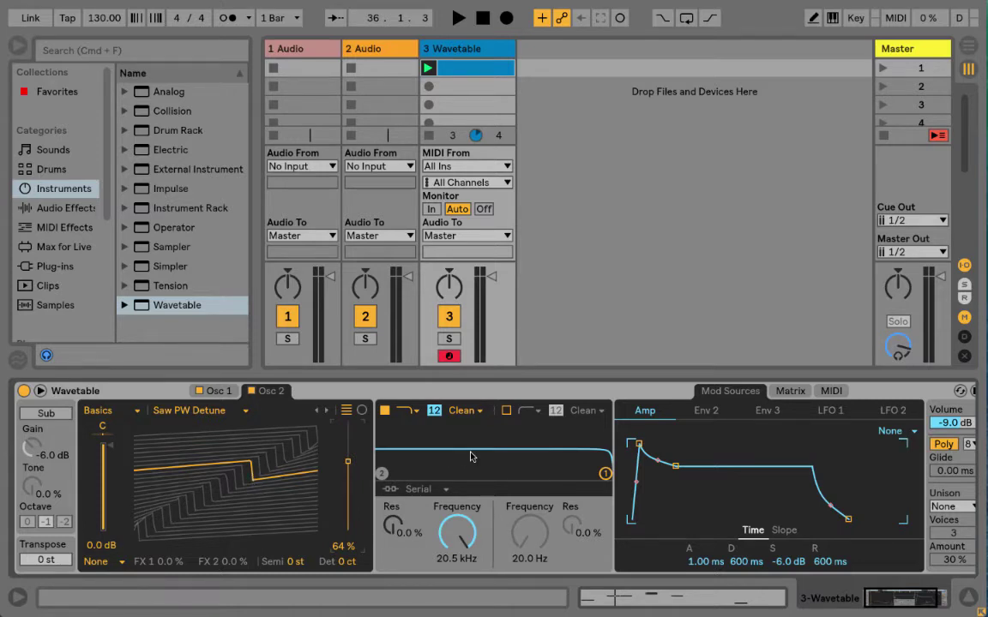
# Lower filter 1's frequency to 2.10 kHz, keep the low-pass type, and choose the SMP circuit
pyautogui.moveTo(550, 429); pyautogui.dragTo(429, 433)
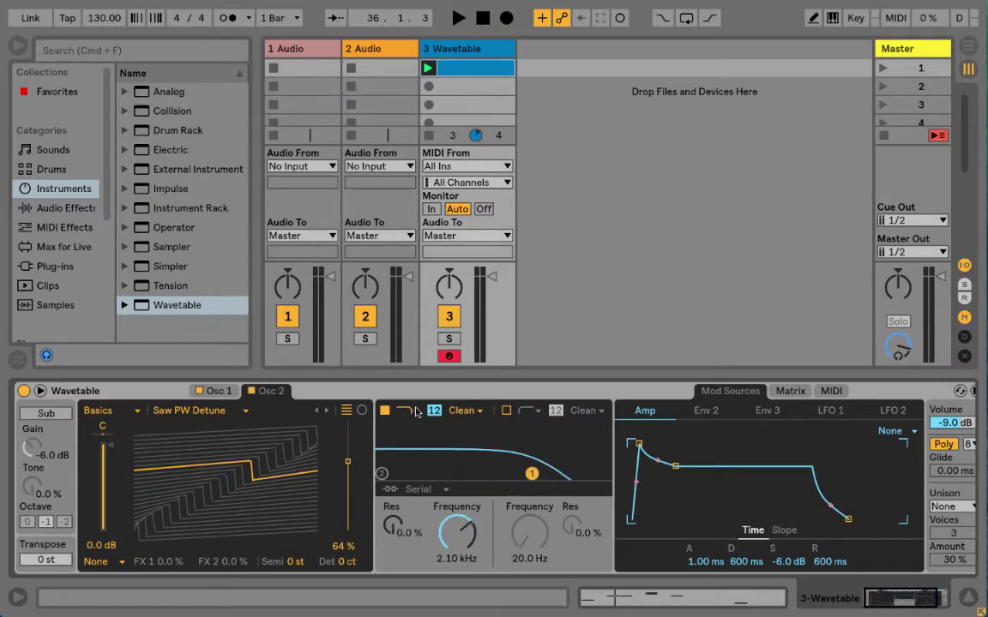
pyautogui.click(415, 412)
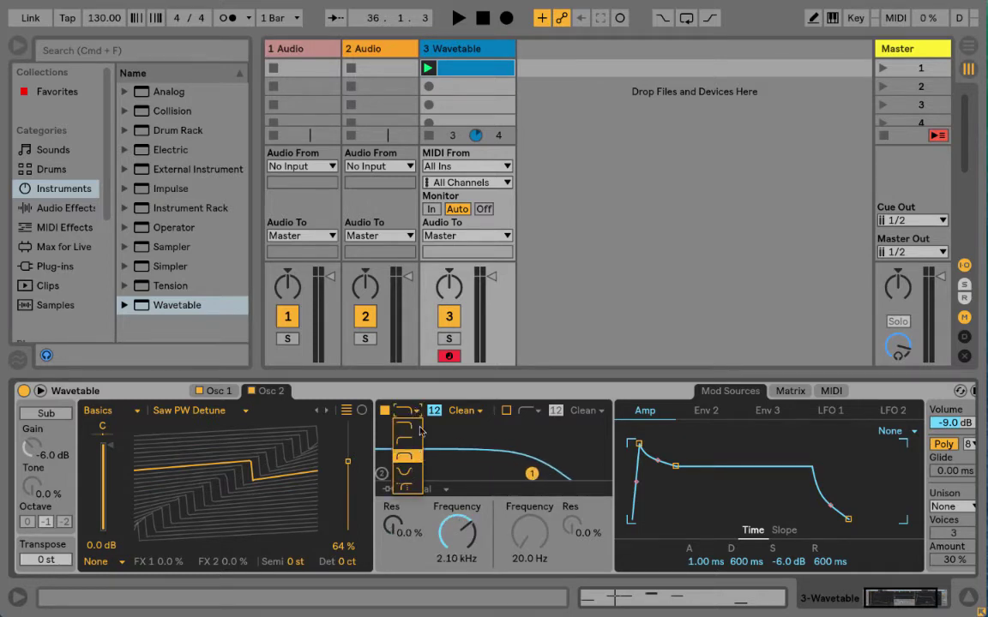
pyautogui.click(417, 412)
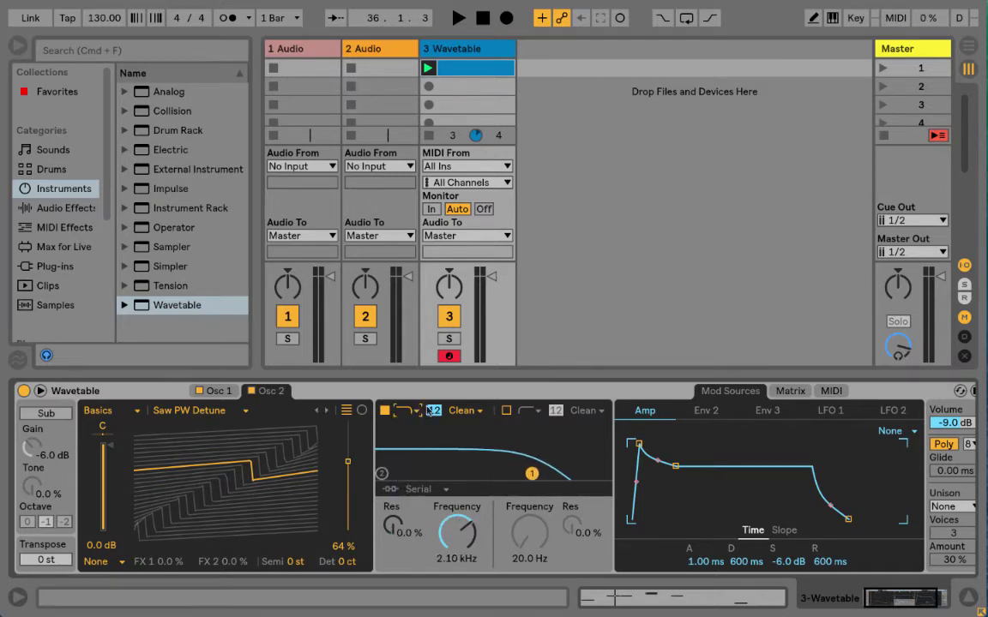
pyautogui.click(480, 411)
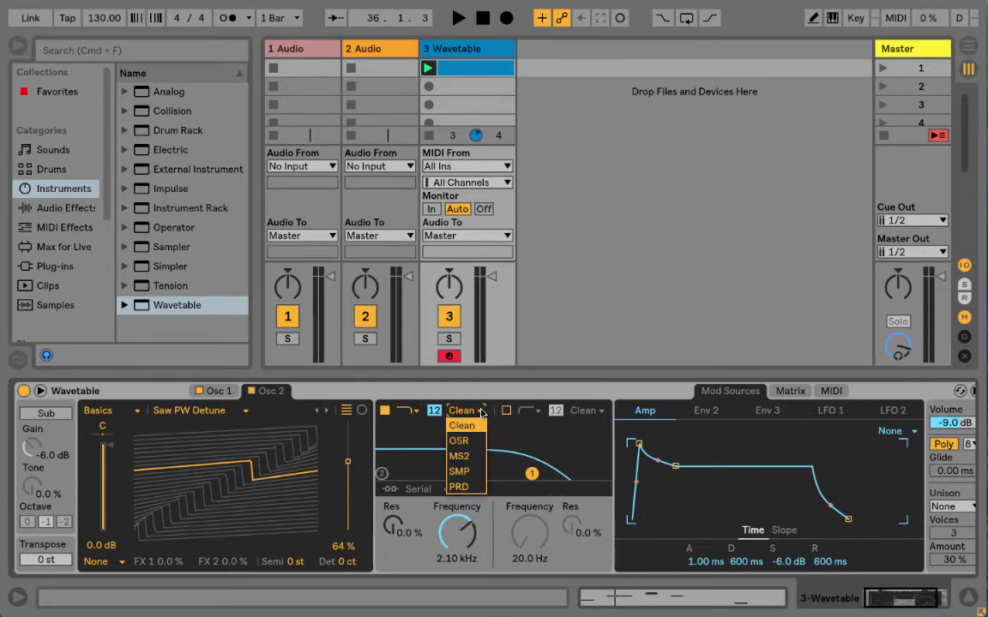
pyautogui.click(469, 472)
# Set filter 1's drive to 10.1 dB, resonance to 115% and frequency to 1.39 kHz, and play the clip
pyautogui.moveTo(532, 473); pyautogui.dragTo(532, 459)
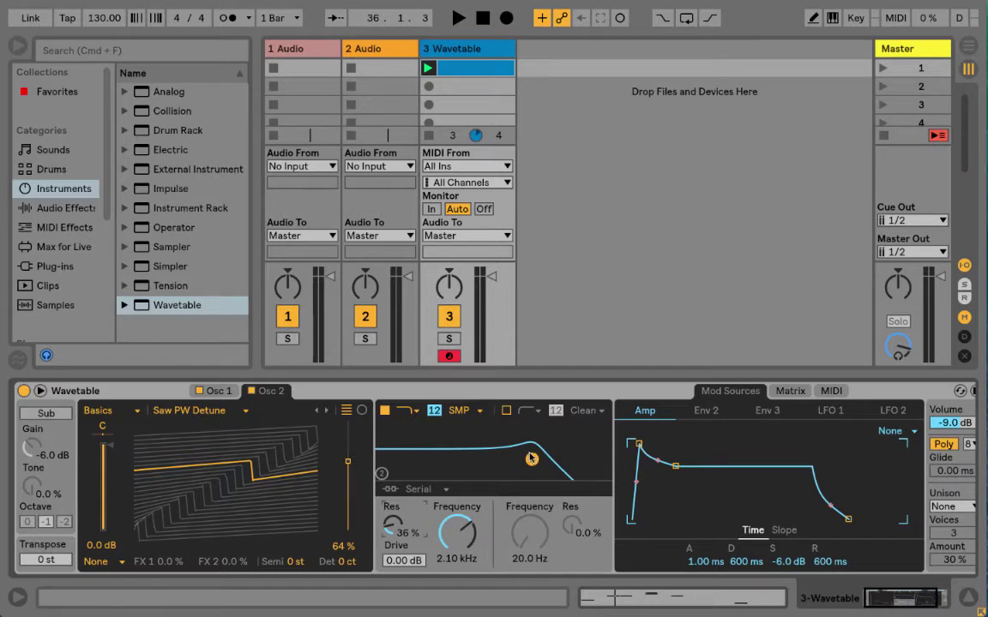
pyautogui.moveTo(404, 564); pyautogui.dragTo(404, 540)
pyautogui.moveTo(531, 458); pyautogui.dragTo(519, 431)
pyautogui.press('space')
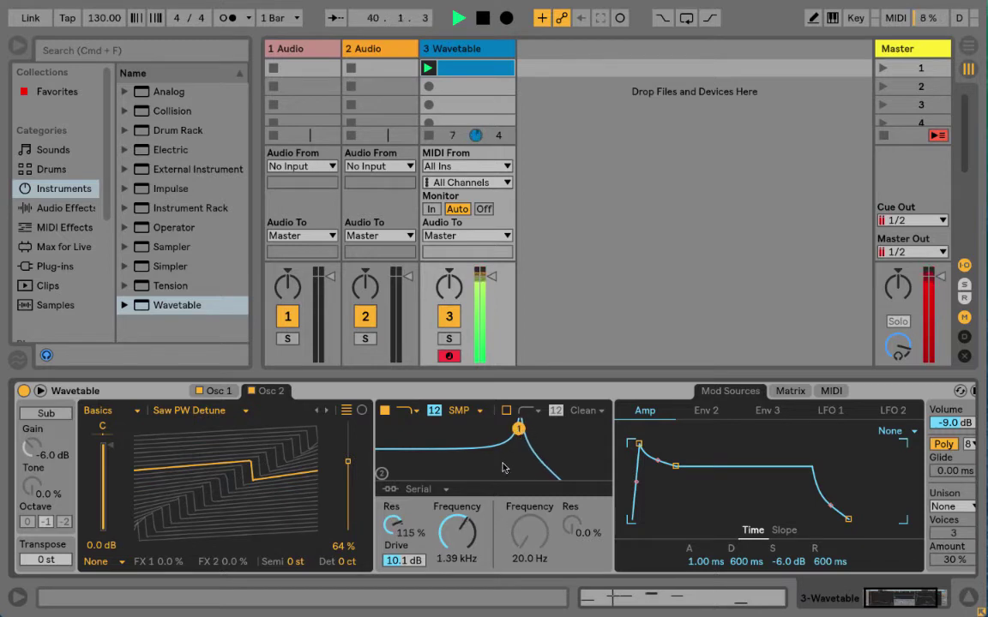
# Raise filter 1's drive to 23.8 dB, lower the Wavetable track's volume to about -9 dB, and stop the clip
pyautogui.moveTo(403, 560); pyautogui.dragTo(403, 518)
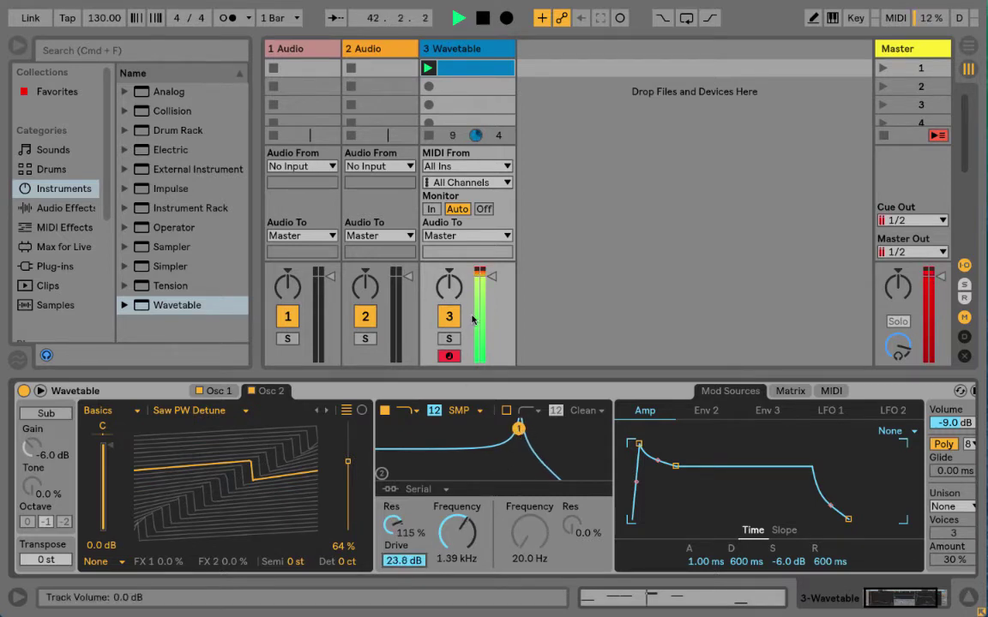
pyautogui.moveTo(477, 324); pyautogui.dragTo(478, 343)
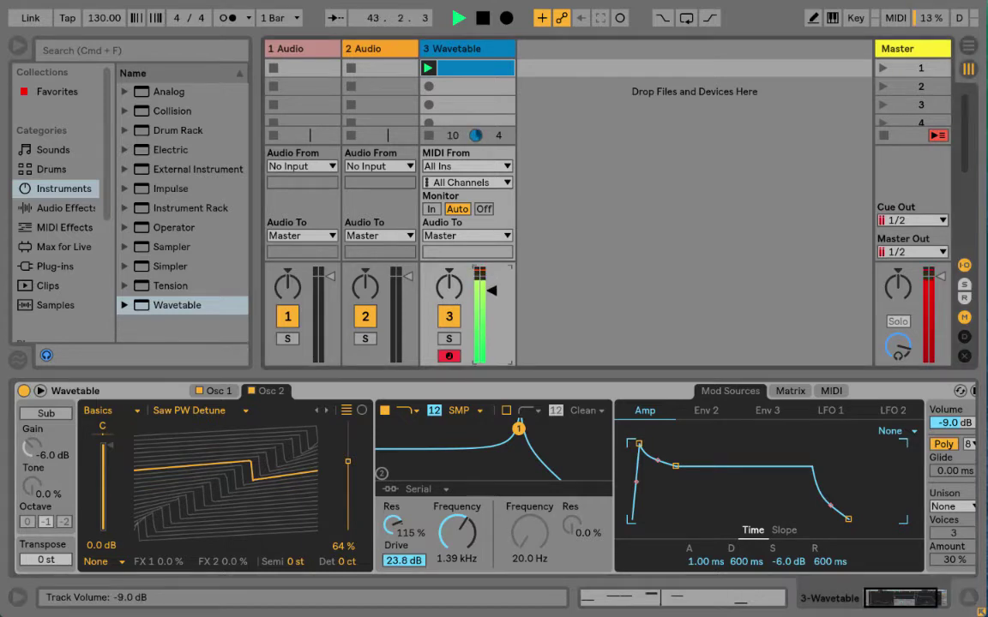
pyautogui.press('space')
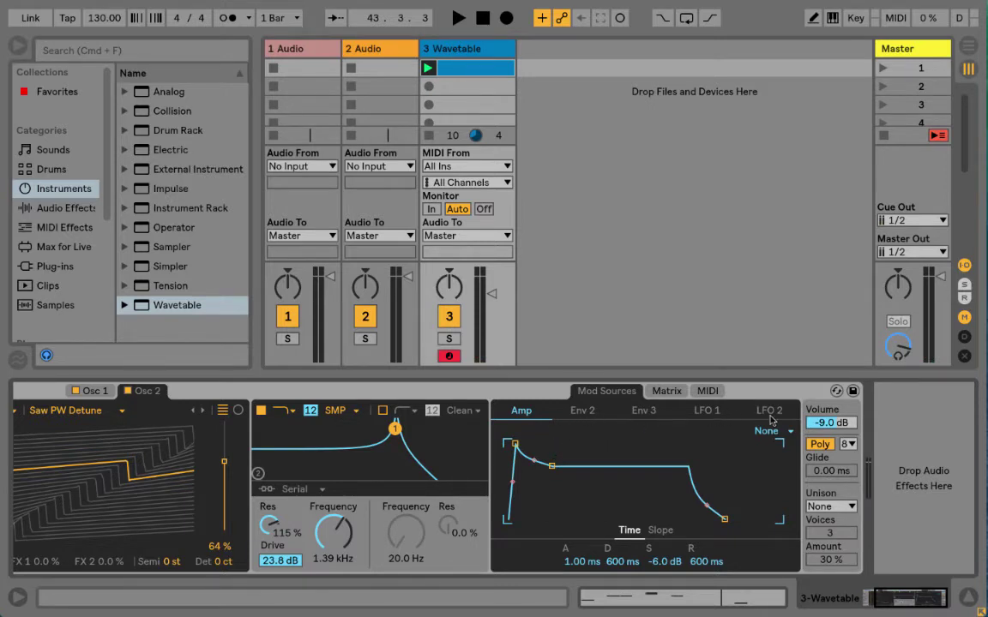
# Examine Wavetable's modulation matrix, MIDI modulation targets, Poly/Mono switch, voice-count choices and unison settings
pyautogui.click(666, 391)
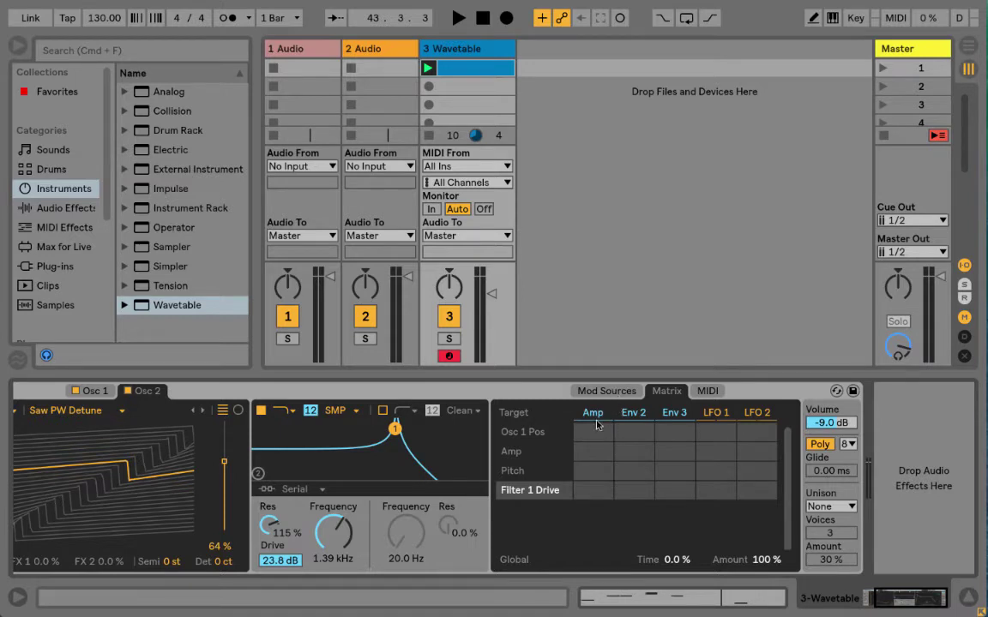
pyautogui.click(699, 393)
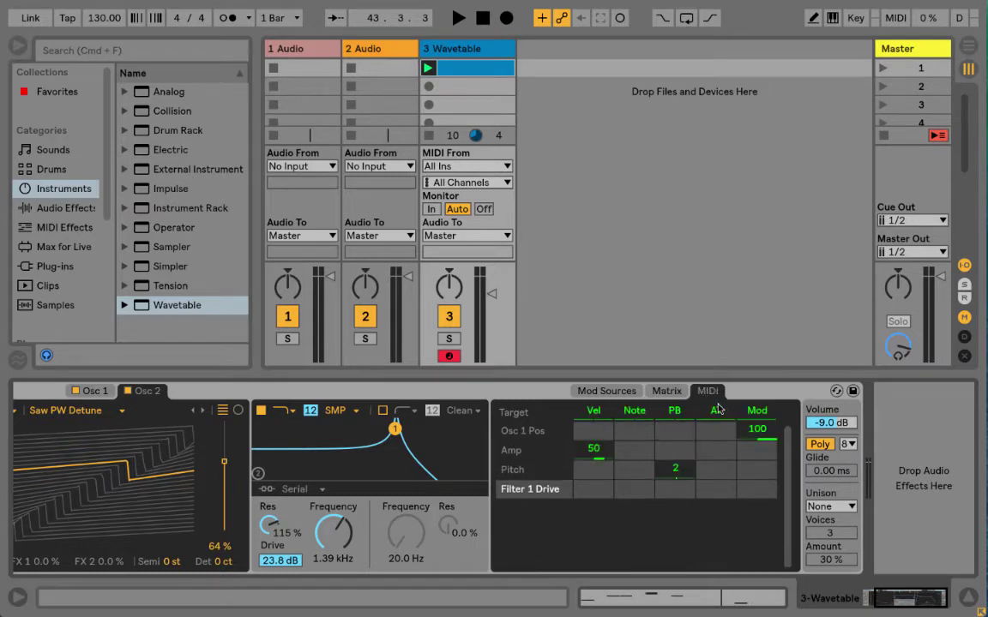
pyautogui.click(821, 444)
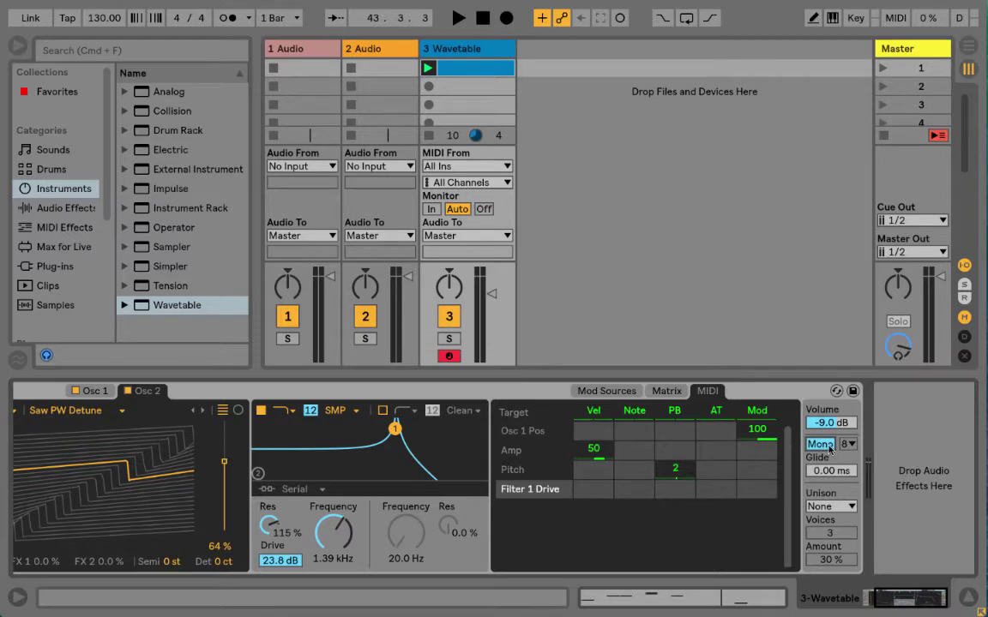
pyautogui.click(827, 445)
pyautogui.click(849, 445)
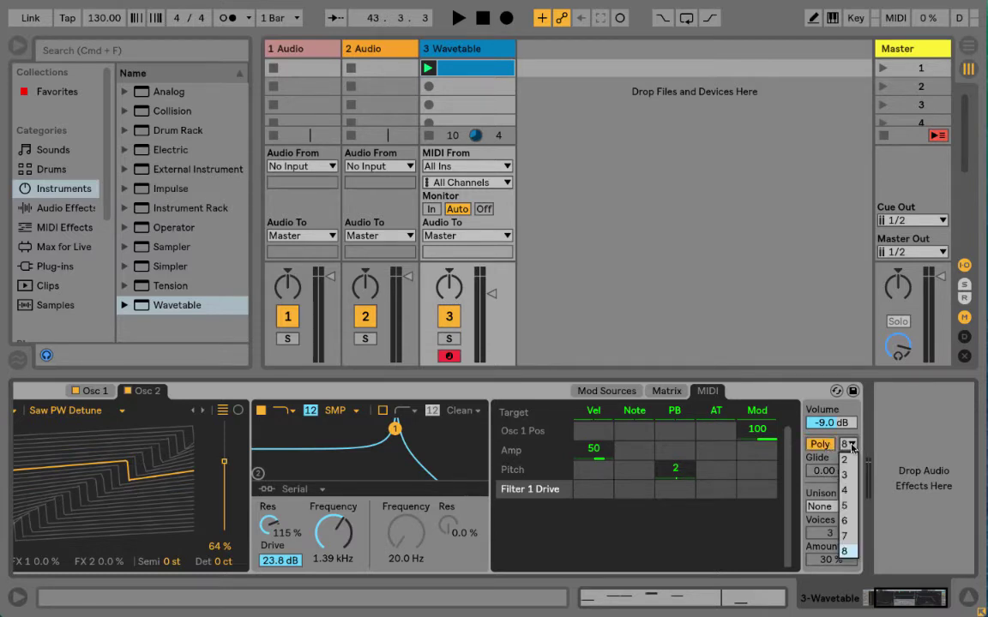
pyautogui.click(851, 445)
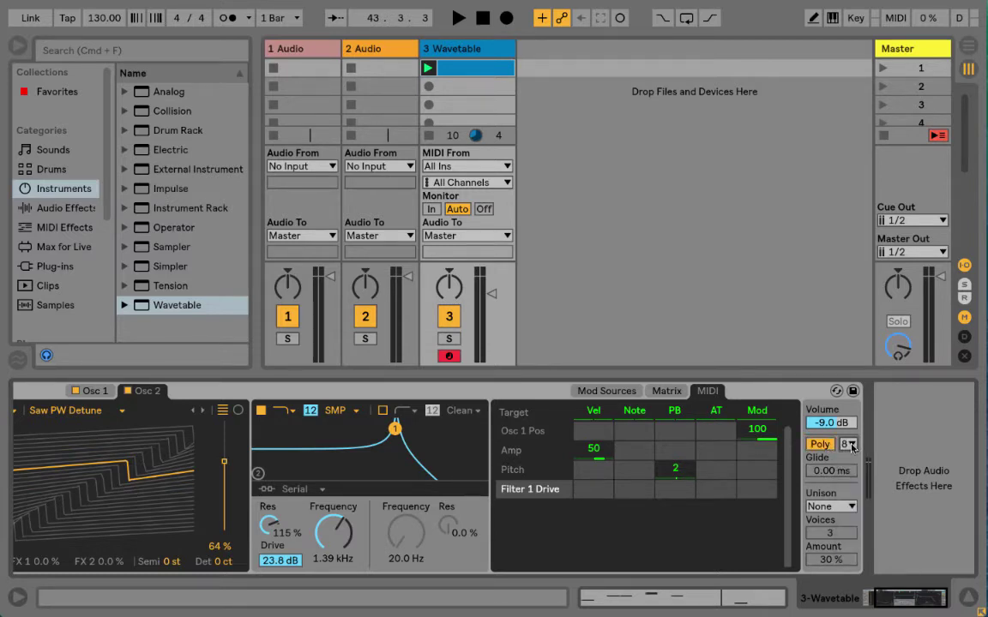
pyautogui.click(849, 508)
pyautogui.click(848, 508)
# Lower filter 1's frequency to 811 Hz and its resonance to 18%
pyautogui.hscroll(-3, 796, 473)
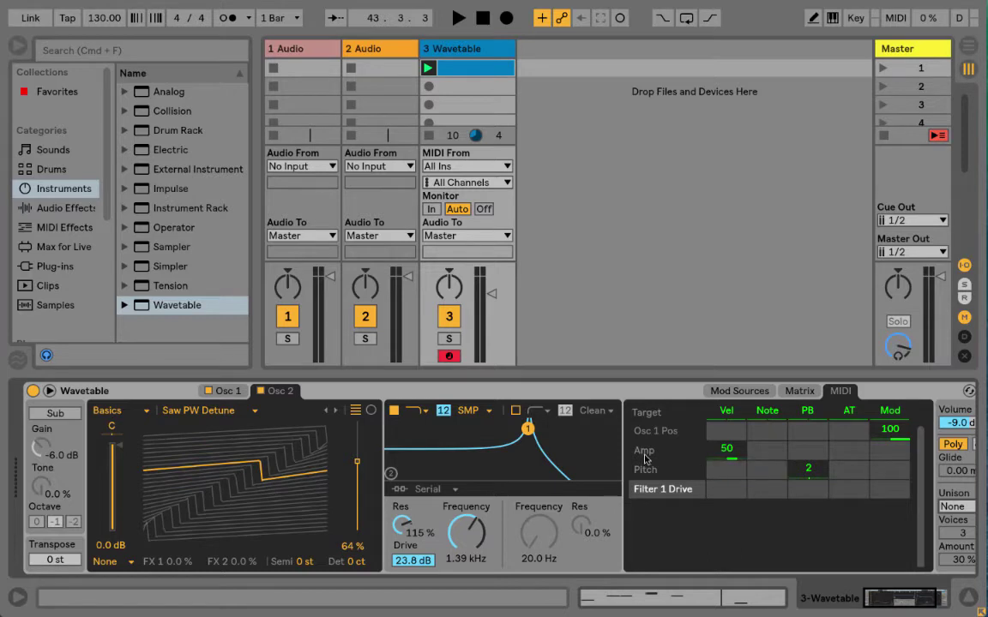
pyautogui.hscroll(1, 582, 413)
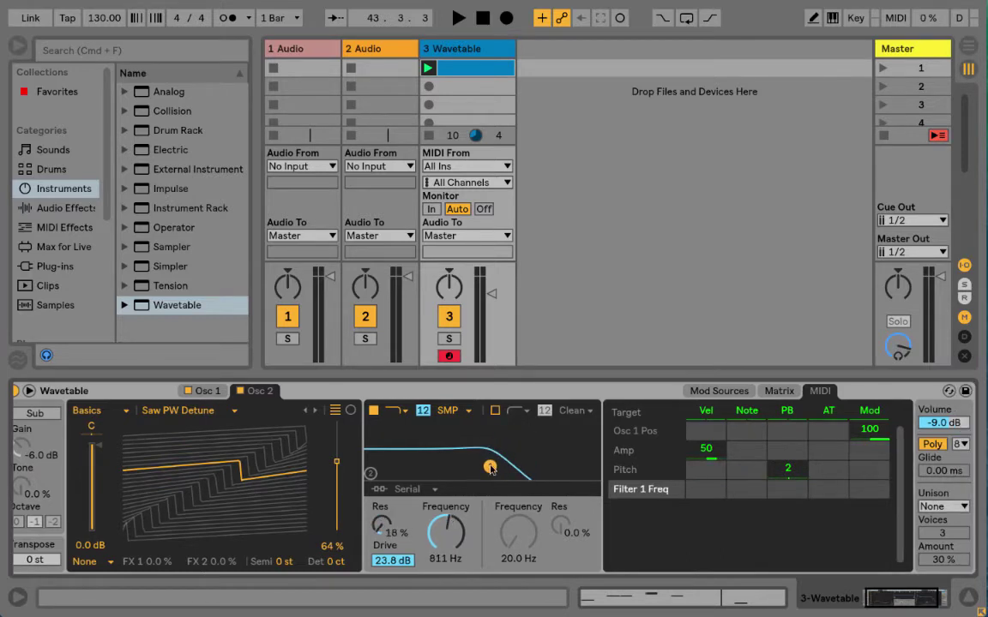
pyautogui.hscroll(5, 543, 471)
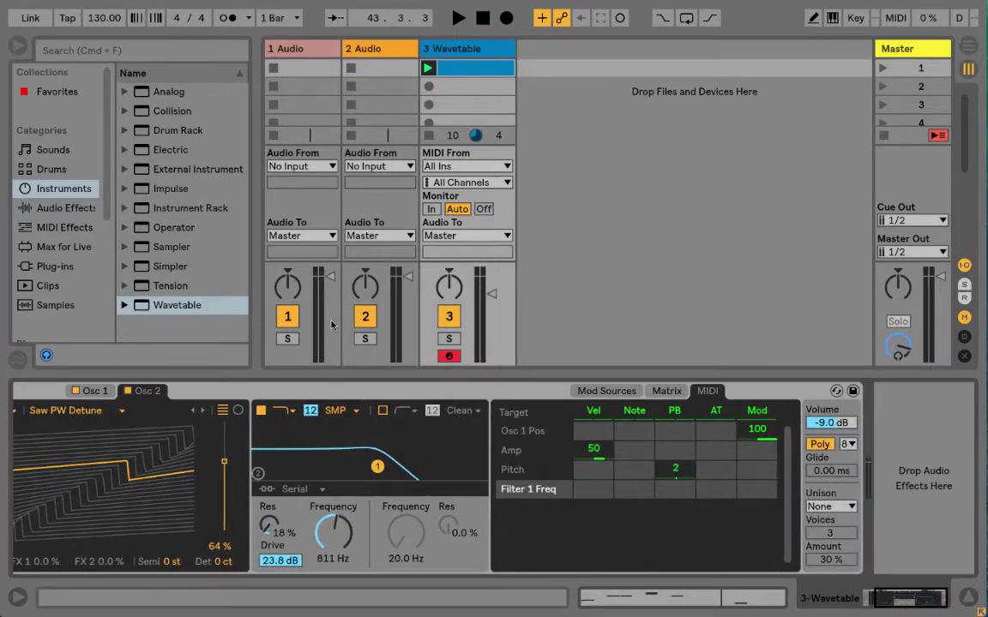
# Add the Pedal audio effect after Wavetable on the track and deactivate it
pyautogui.click(63, 208)
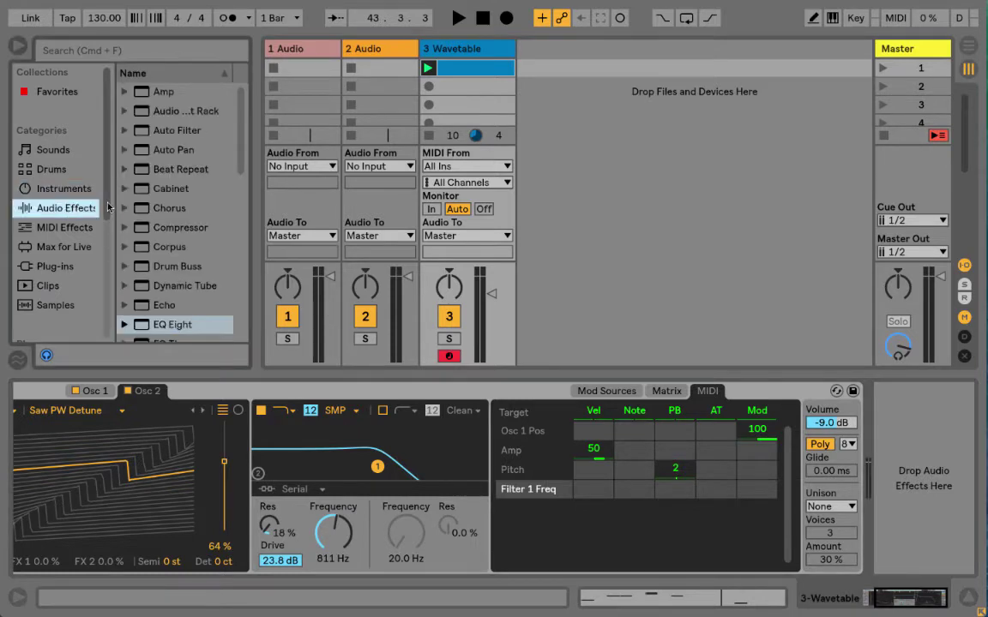
pyautogui.scroll(-5, 159, 221)
pyautogui.scroll(2, 162, 224)
pyautogui.scroll(-4, 163, 223)
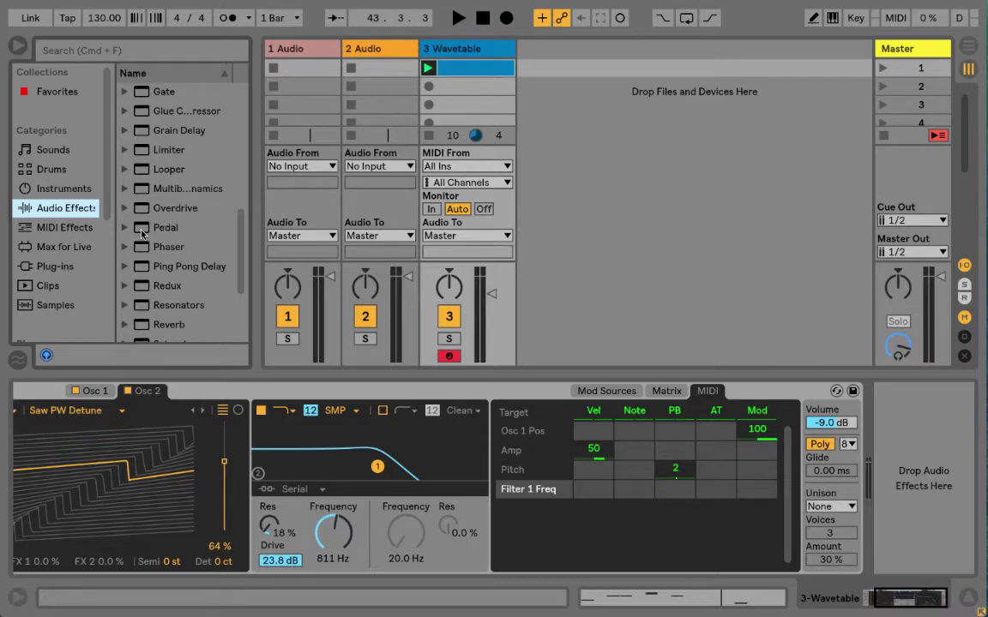
pyautogui.moveTo(143, 230); pyautogui.dragTo(883, 446)
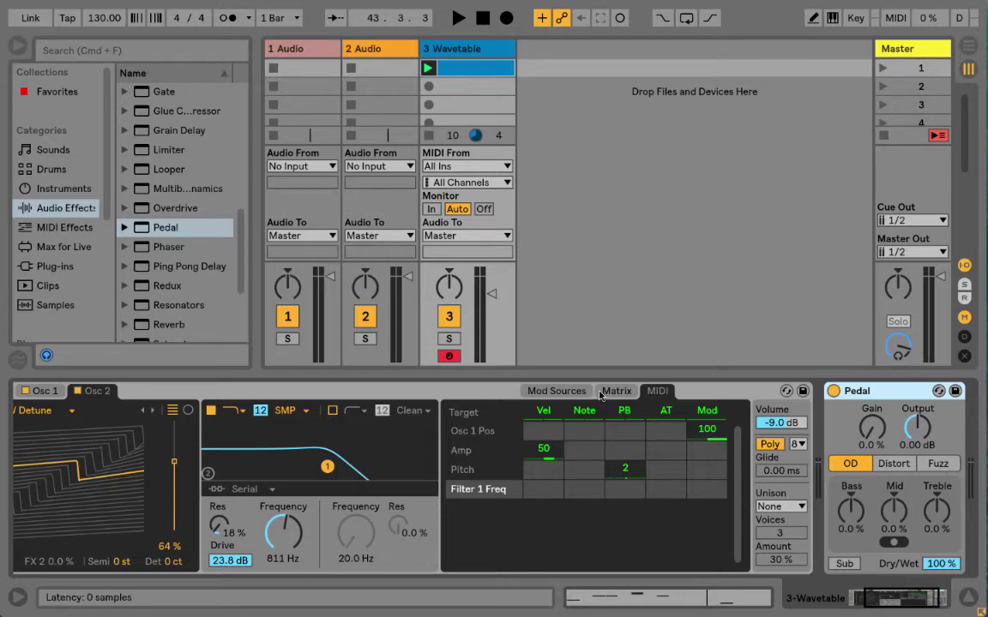
pyautogui.press('0')
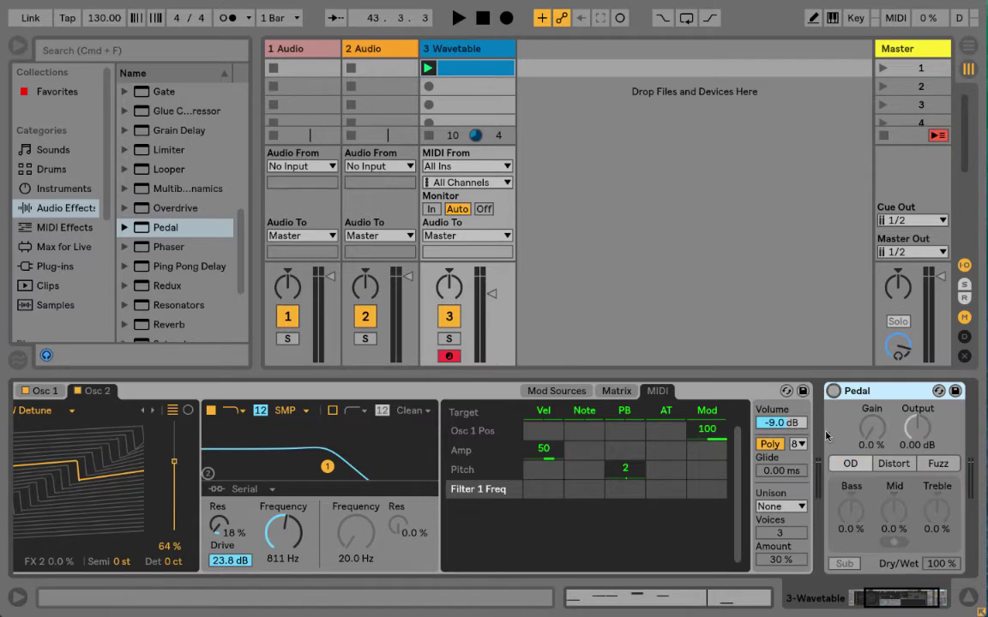
# While the clip plays, set filter 1 to 2.97 kHz with 7.8% resonance and raise Osc 1's wavetable position to 100%
pyautogui.press('space')
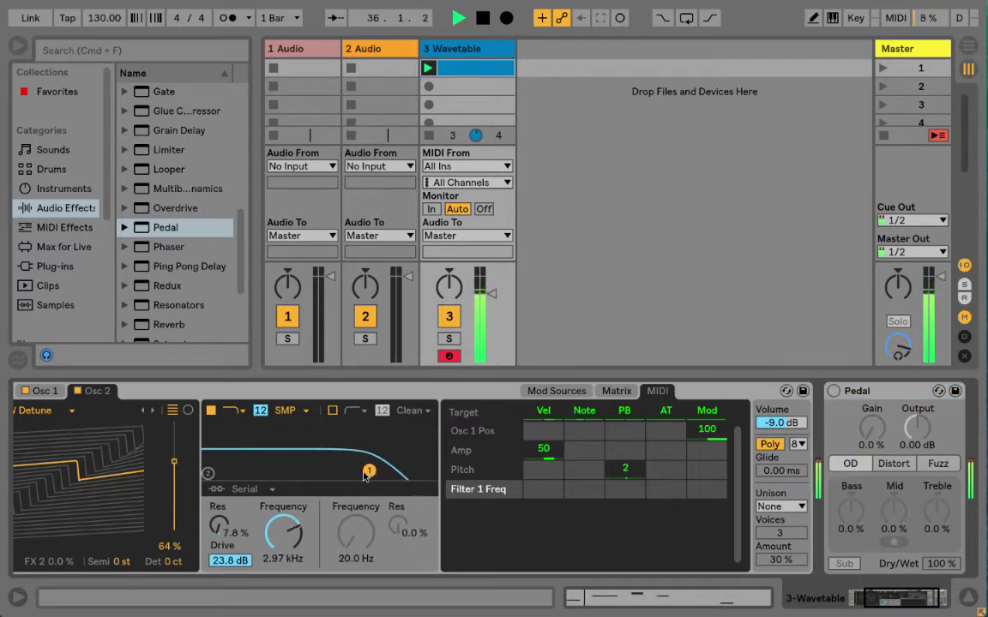
pyautogui.hscroll(-5, 387, 477)
pyautogui.moveTo(356, 462)
pyautogui.mouseDown()
pyautogui.moveTo(356, 531)
pyautogui.moveTo(357, 426)
pyautogui.moveTo(357, 447)
pyautogui.mouseUp()
pyautogui.click(230, 392)
pyautogui.moveTo(357, 486); pyautogui.dragTo(357, 420)
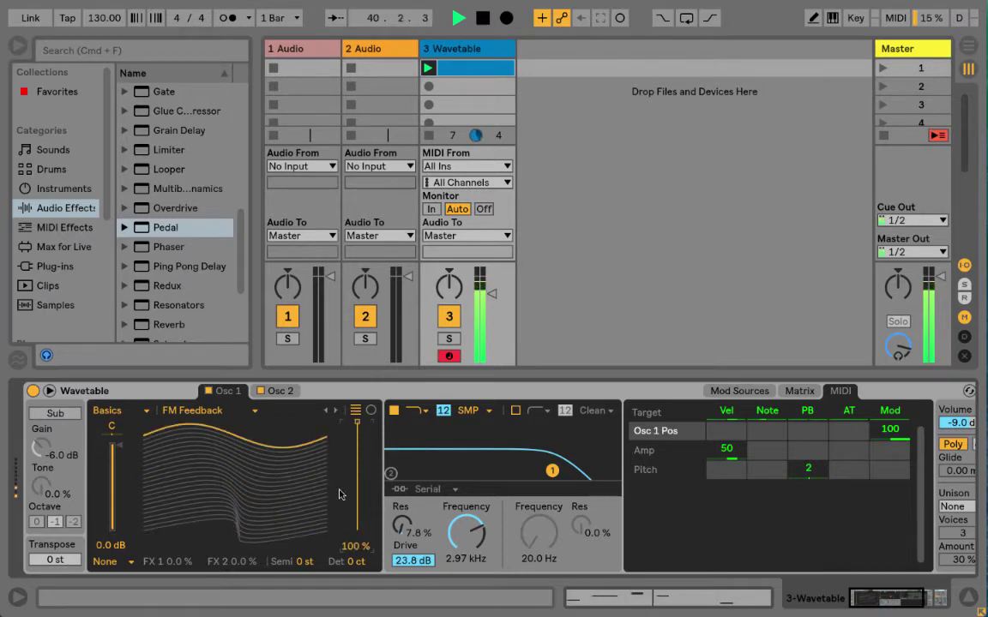
# Set Osc 2's wavetable position to 81% and stop the clip
pyautogui.click(280, 391)
pyautogui.moveTo(357, 442)
pyautogui.mouseDown()
pyautogui.moveTo(357, 421)
pyautogui.moveTo(357, 472)
pyautogui.moveTo(357, 441)
pyautogui.mouseUp()
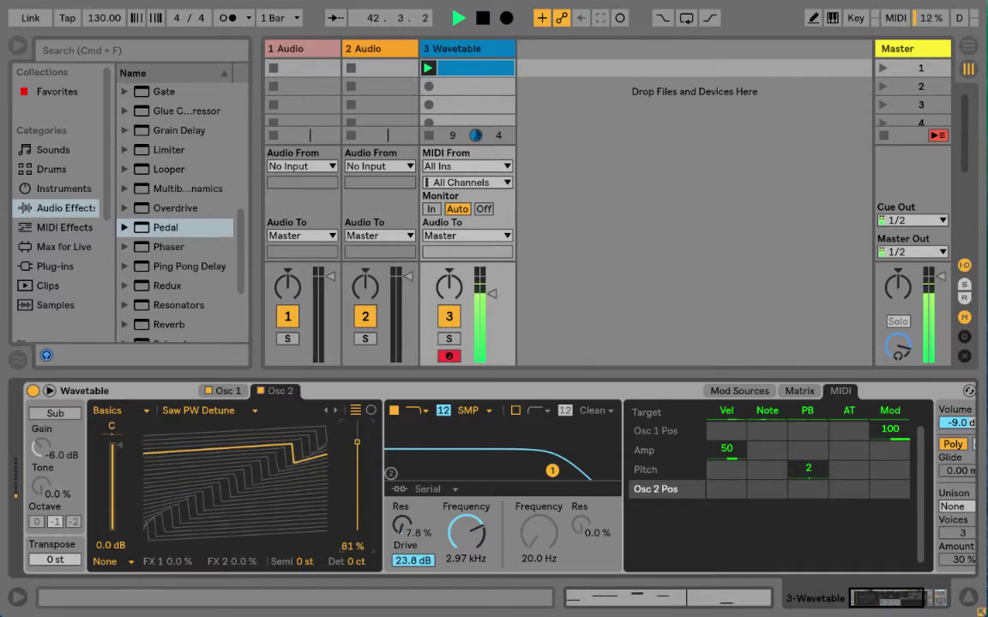
pyautogui.hscroll(5, 326, 403)
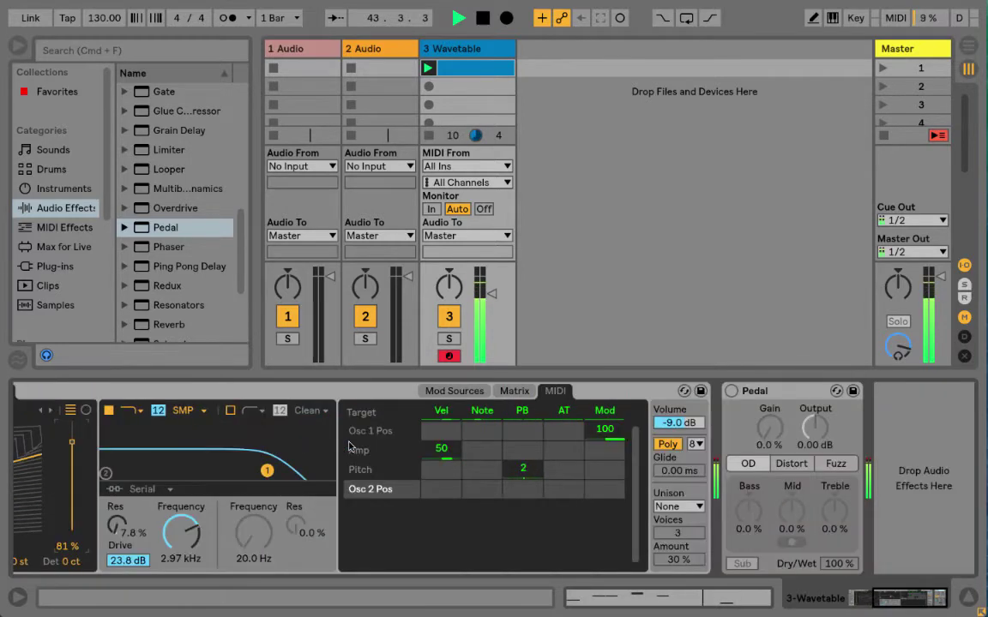
pyautogui.press('space')
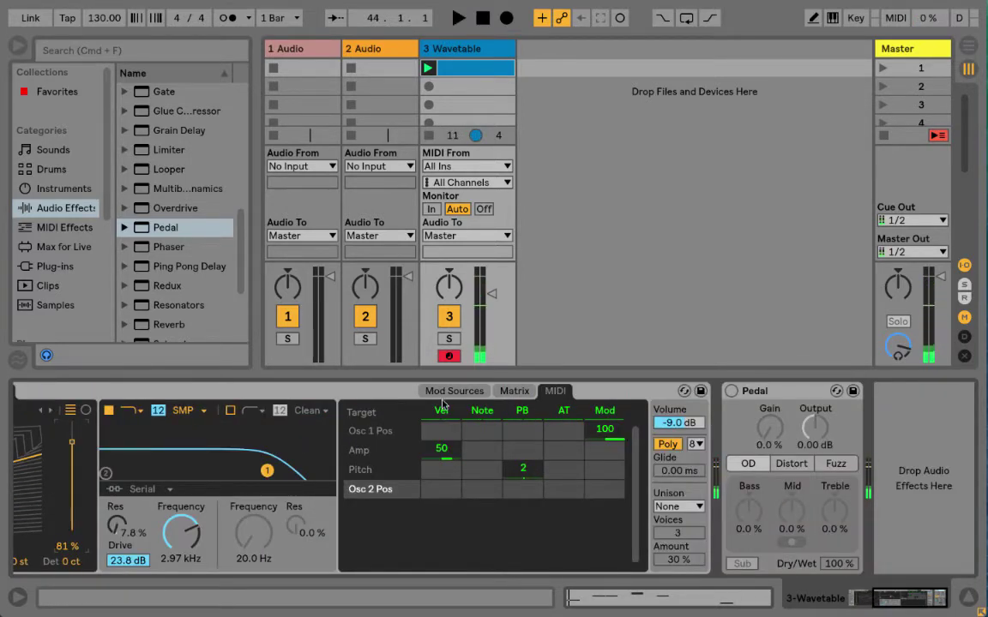
# Show the modulation sources, and activate Pedal in OD mode with Dry/Wet at 0.0%
pyautogui.click(360, 451)
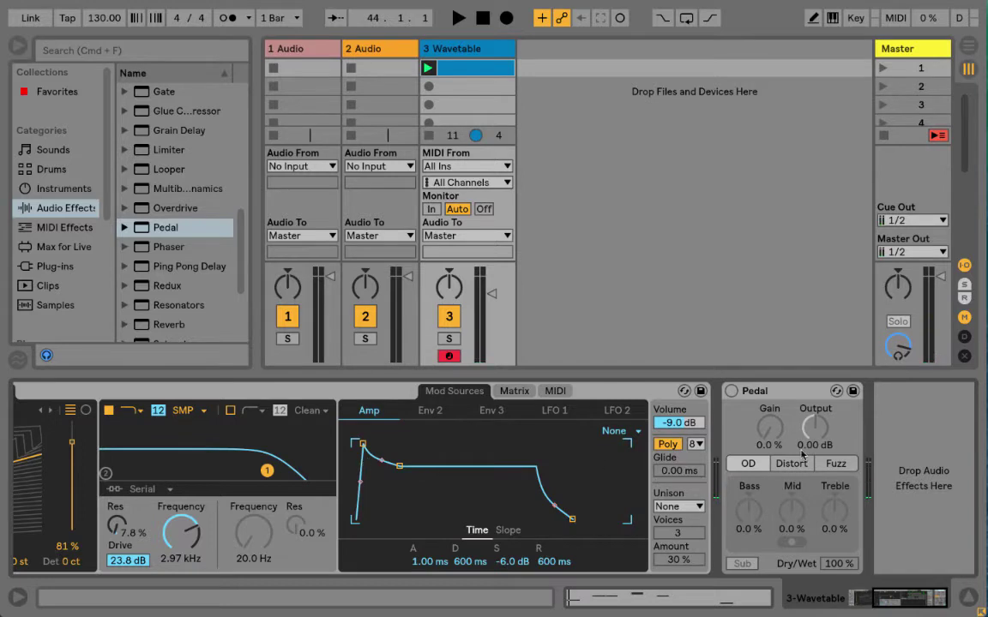
pyautogui.click(752, 464)
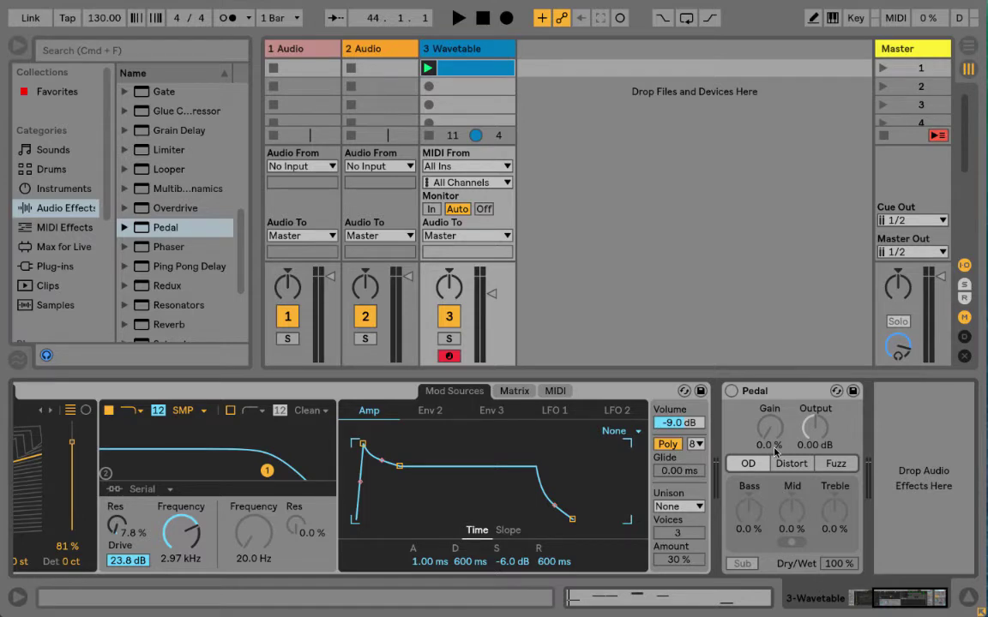
pyautogui.moveTo(840, 570); pyautogui.dragTo(840, 613)
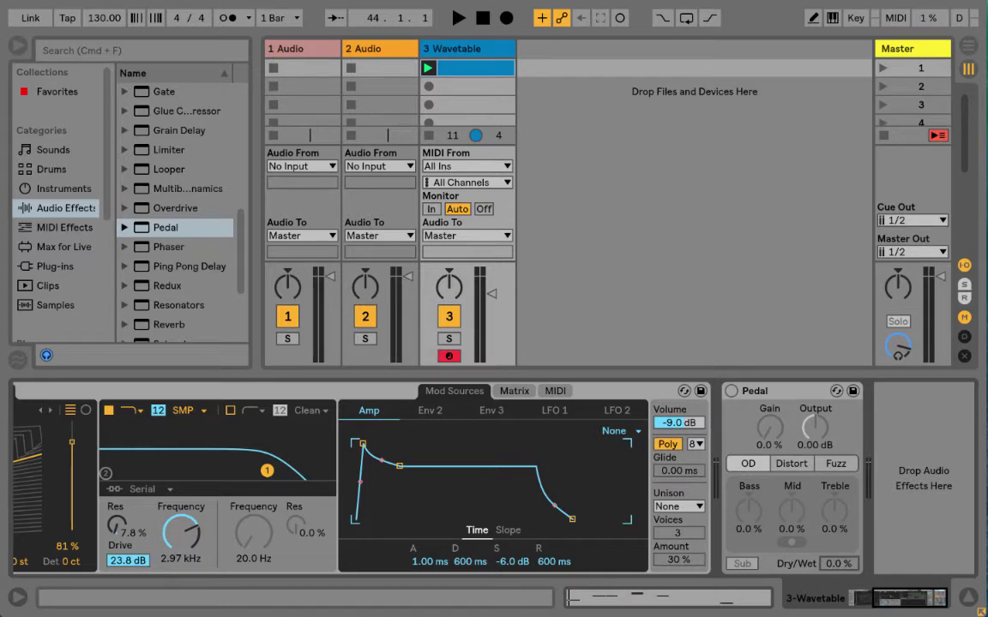
pyautogui.click(732, 391)
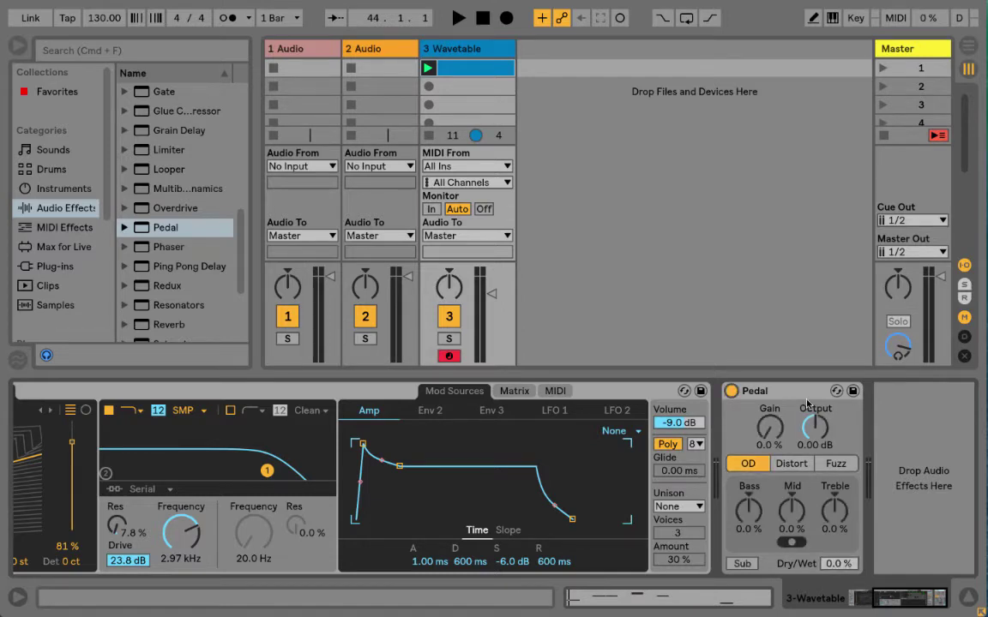
# While the clip plays, lower Wavetable's volume to -14 dB and raise Pedal's Dry/Wet to 100%
pyautogui.press('space')
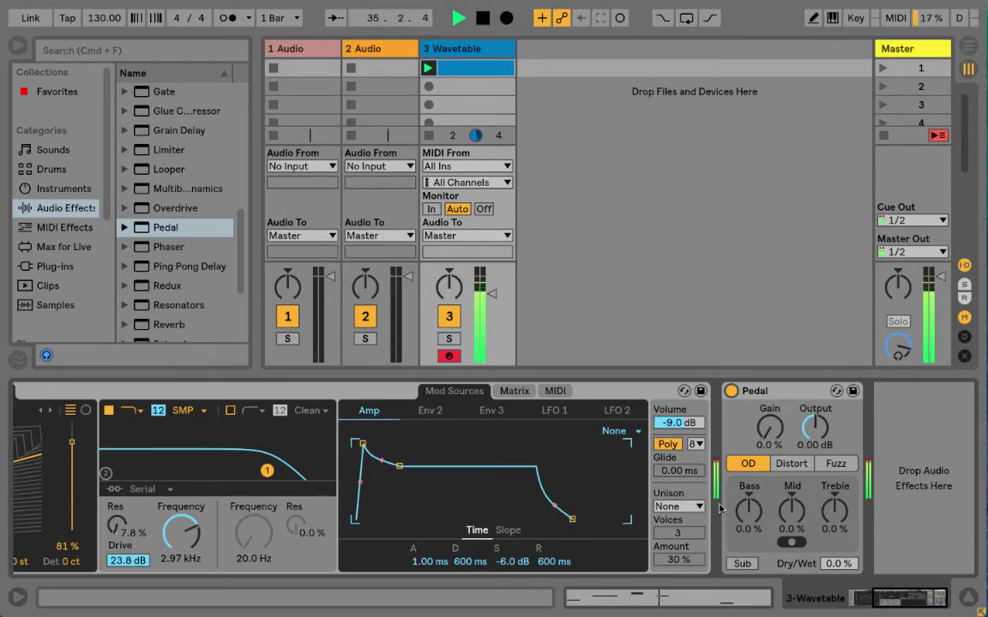
pyautogui.moveTo(686, 436); pyautogui.dragTo(699, 459)
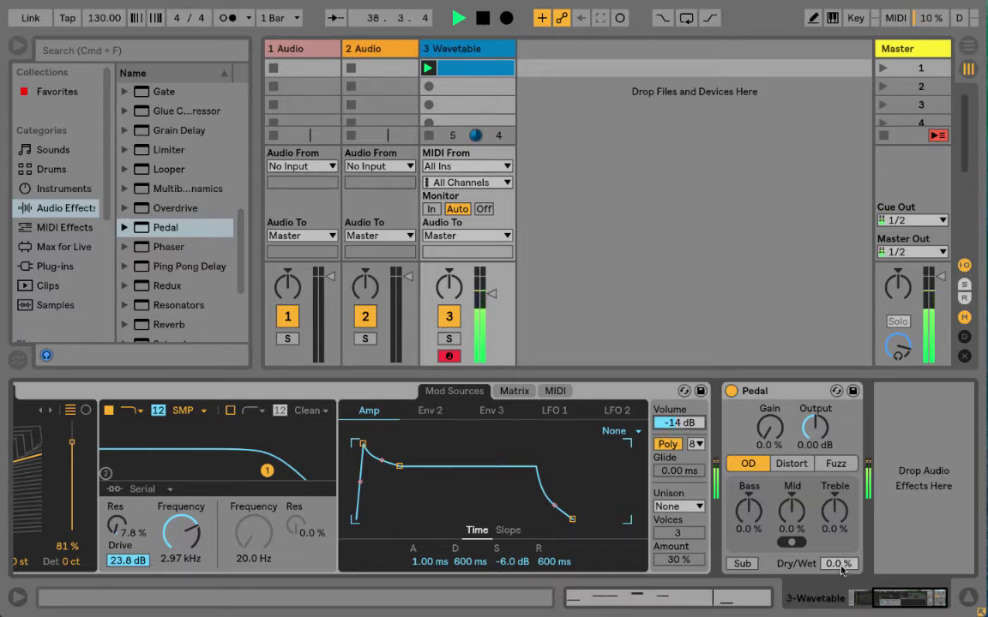
pyautogui.moveTo(842, 570); pyautogui.dragTo(841, 485)
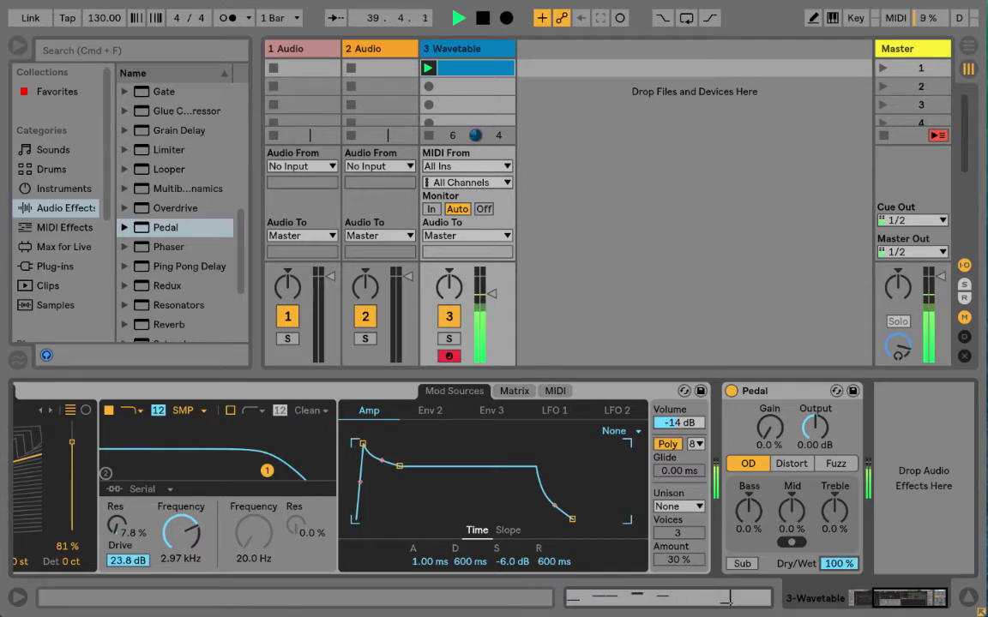
# Audition Pedal's OD mode with the clip at 36% gain and at 100% gain
pyautogui.moveTo(770, 426); pyautogui.dragTo(770, 399)
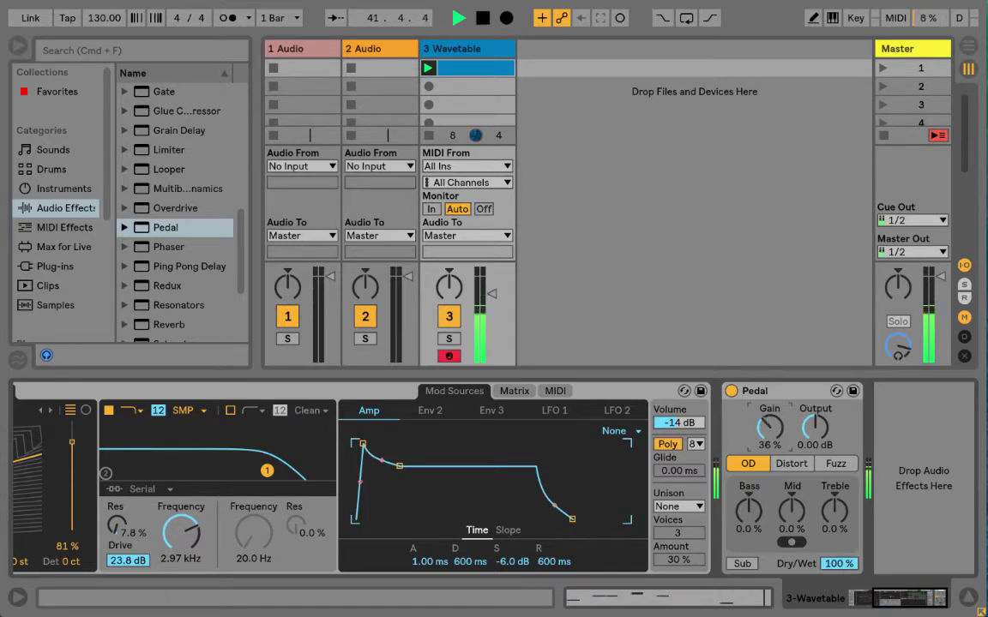
pyautogui.press('space')
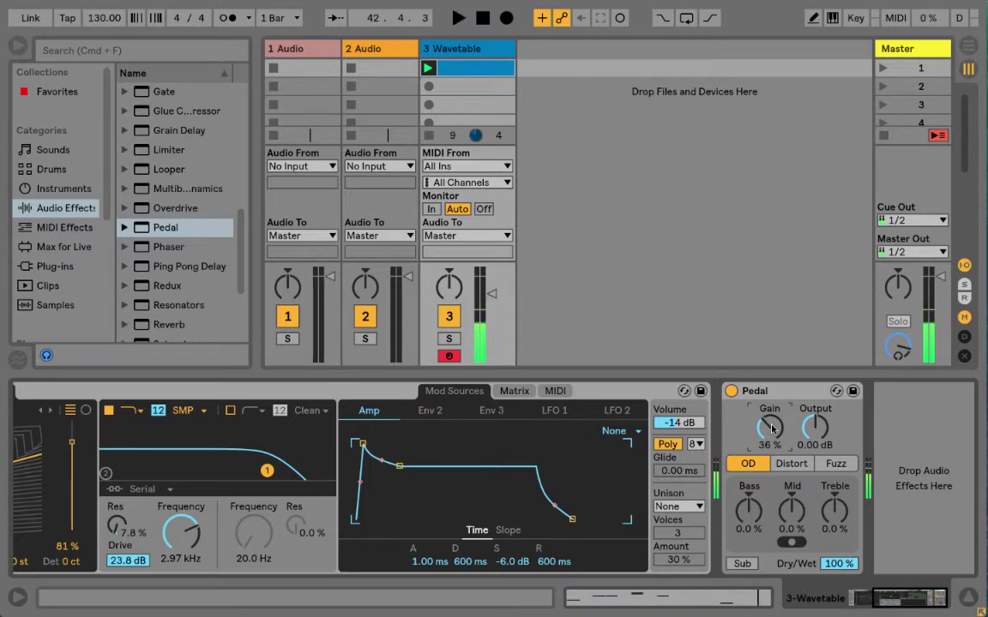
pyautogui.press('space')
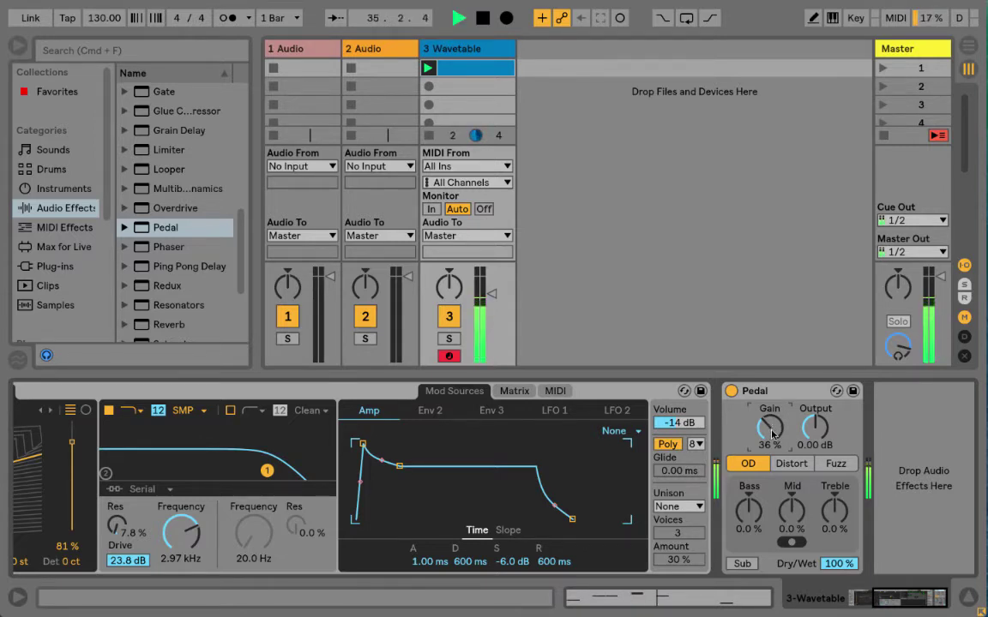
pyautogui.moveTo(772, 434); pyautogui.dragTo(772, 386)
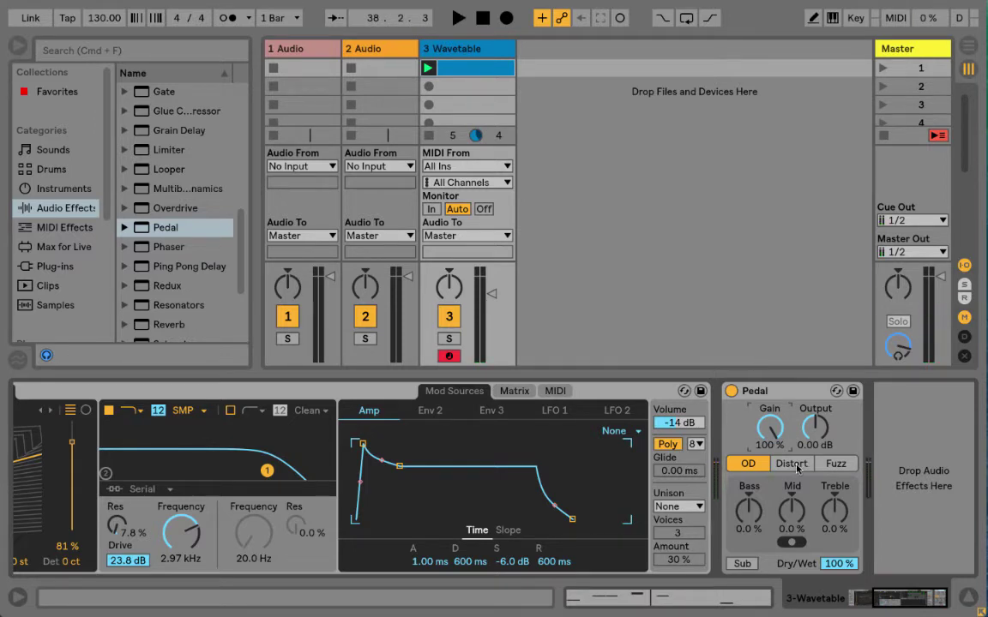
# Switch Pedal to Distort, reduce its gain to 35% while the clip plays, and stop playback
pyautogui.press('space')
pyautogui.click(792, 464)
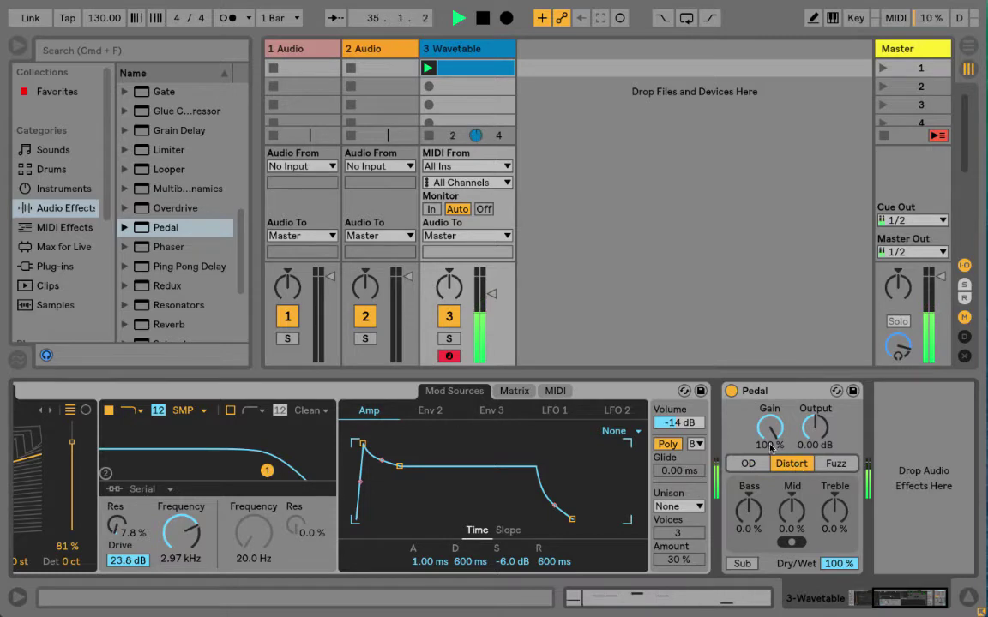
pyautogui.moveTo(769, 426); pyautogui.dragTo(769, 473)
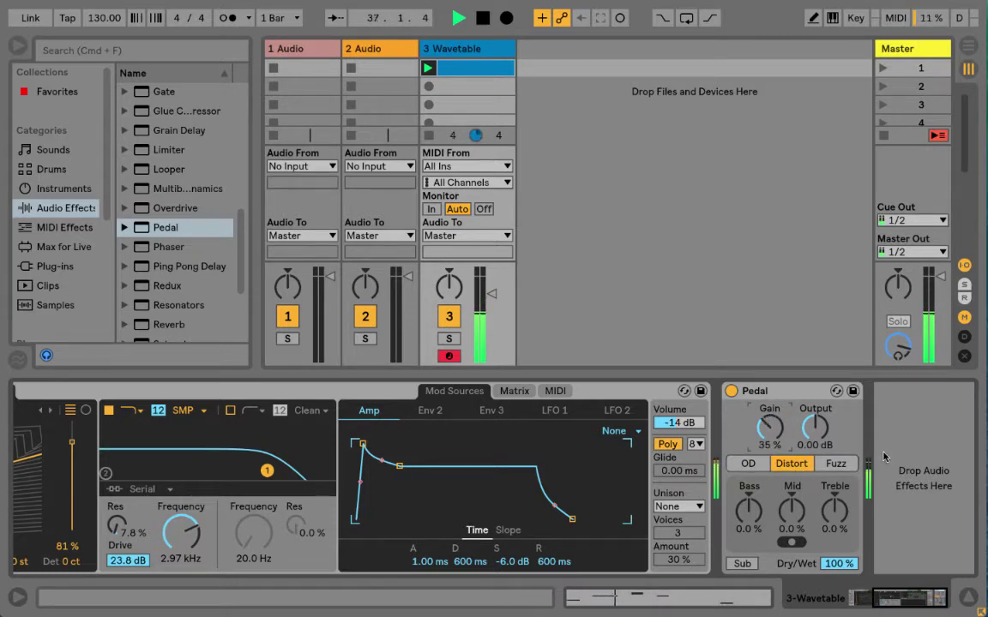
pyautogui.press('space')
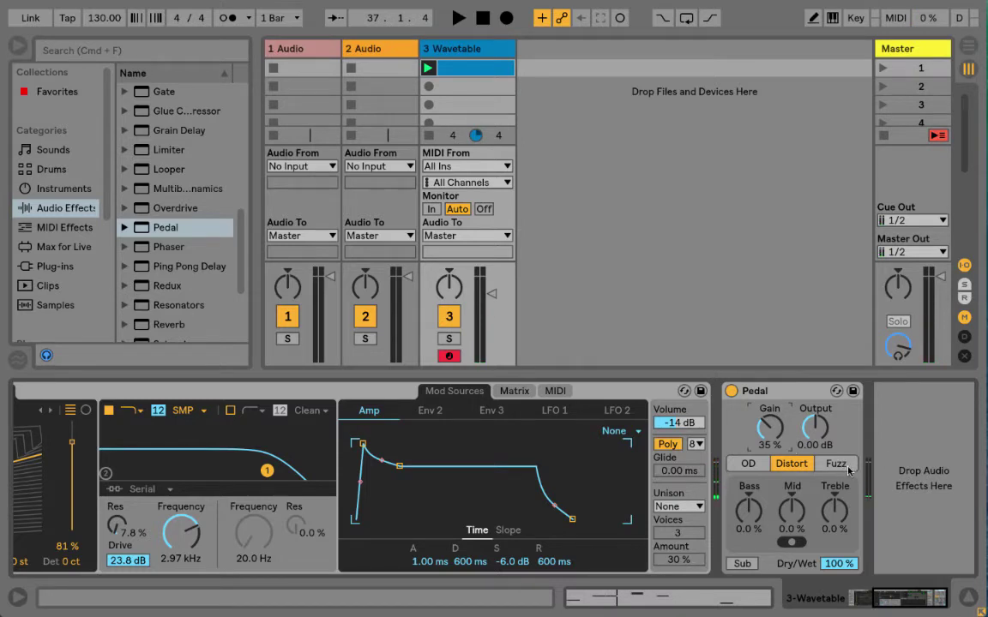
# Switch Pedal to Fuzz and set its gain to 72% and output to 2.54 dB while auditioning the clip
pyautogui.click(836, 464)
pyautogui.press('space')
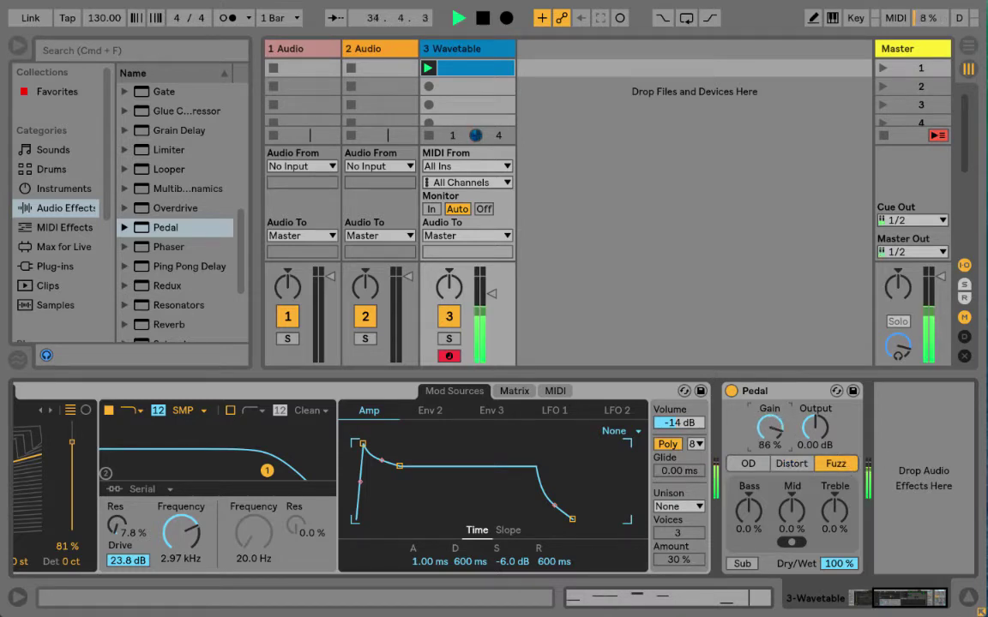
pyautogui.moveTo(769, 427); pyautogui.dragTo(769, 395)
pyautogui.press('space')
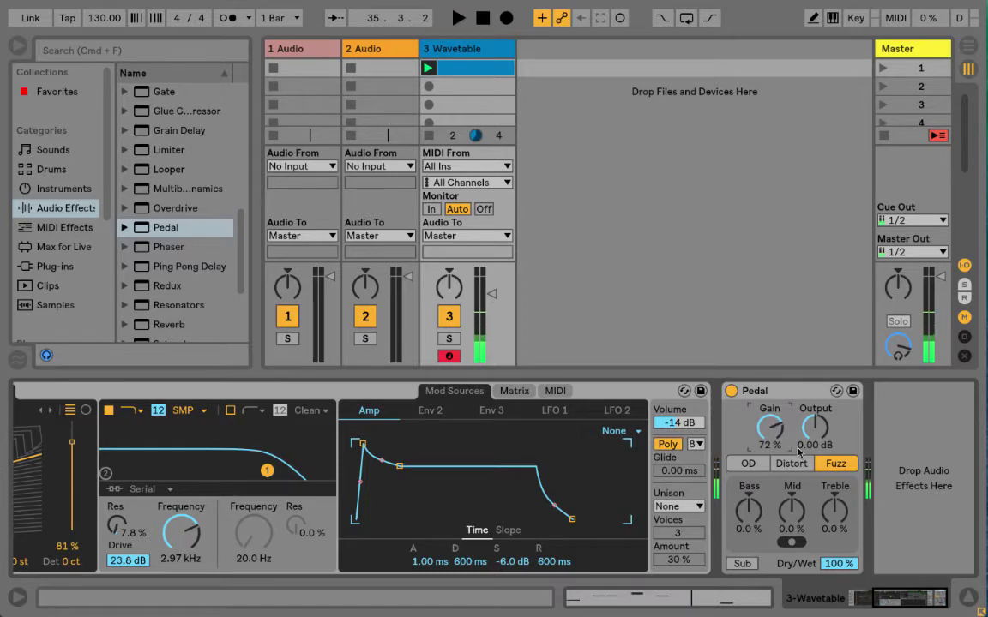
pyautogui.press('space')
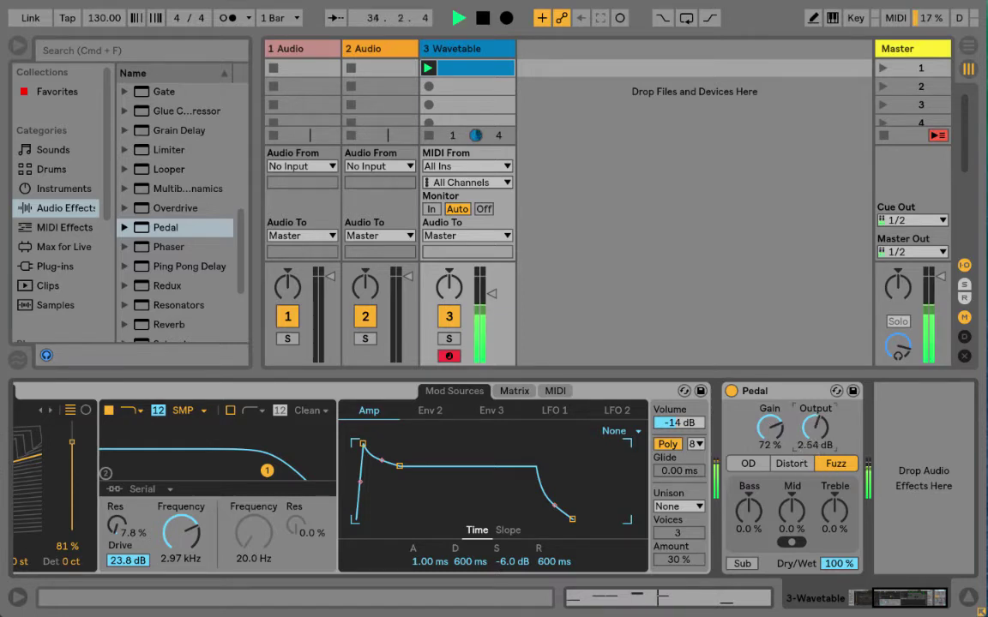
pyautogui.moveTo(815, 427); pyautogui.dragTo(814, 415)
pyautogui.press('space')
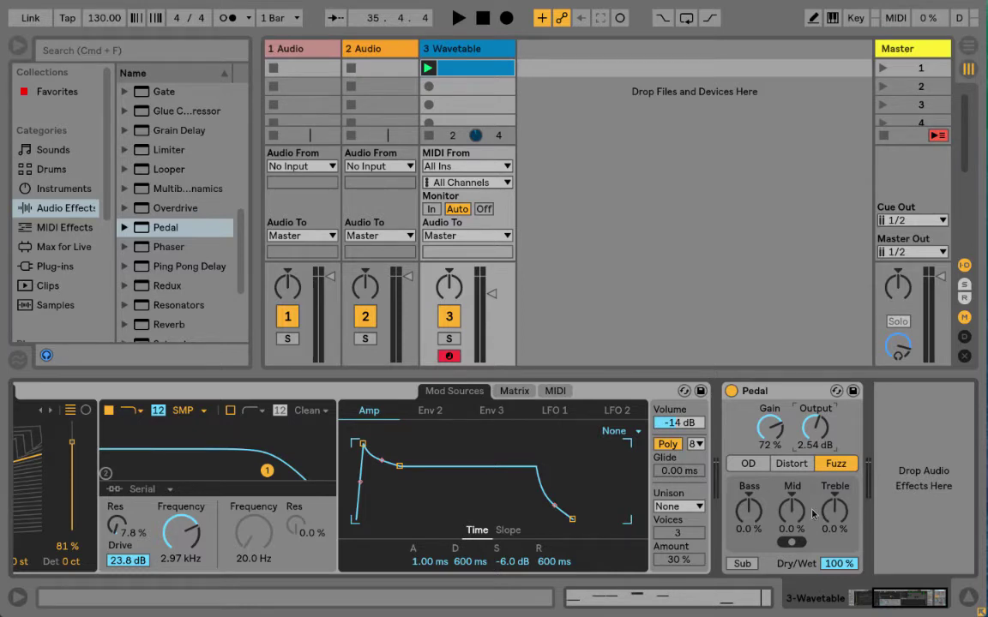
# Raise Pedal's Mid to 100% with its frequency switch at the middle setting, and change the mode to OD
pyautogui.click(783, 547)
pyautogui.click(791, 545)
pyautogui.moveTo(792, 510); pyautogui.dragTo(791, 446)
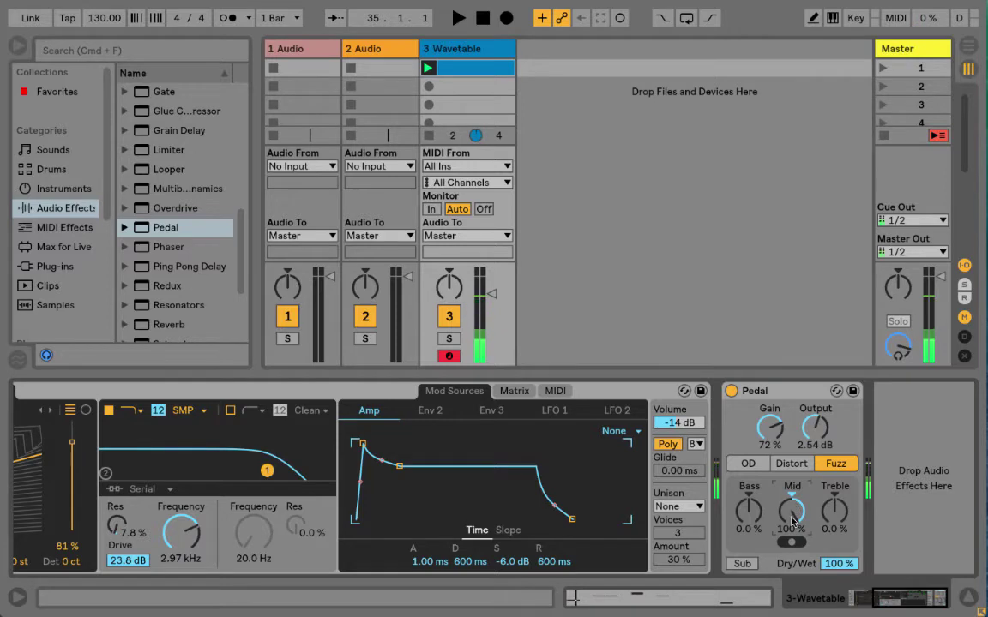
pyautogui.click(749, 464)
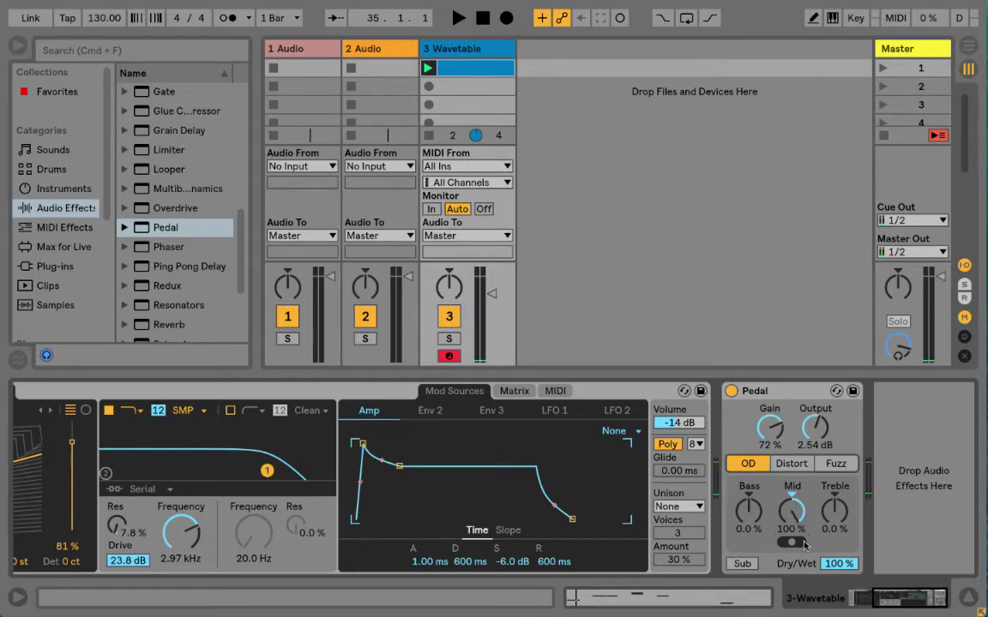
# Audition the mid boost at the low and high frequency-switch settings, and return the switch to low
pyautogui.press('space')
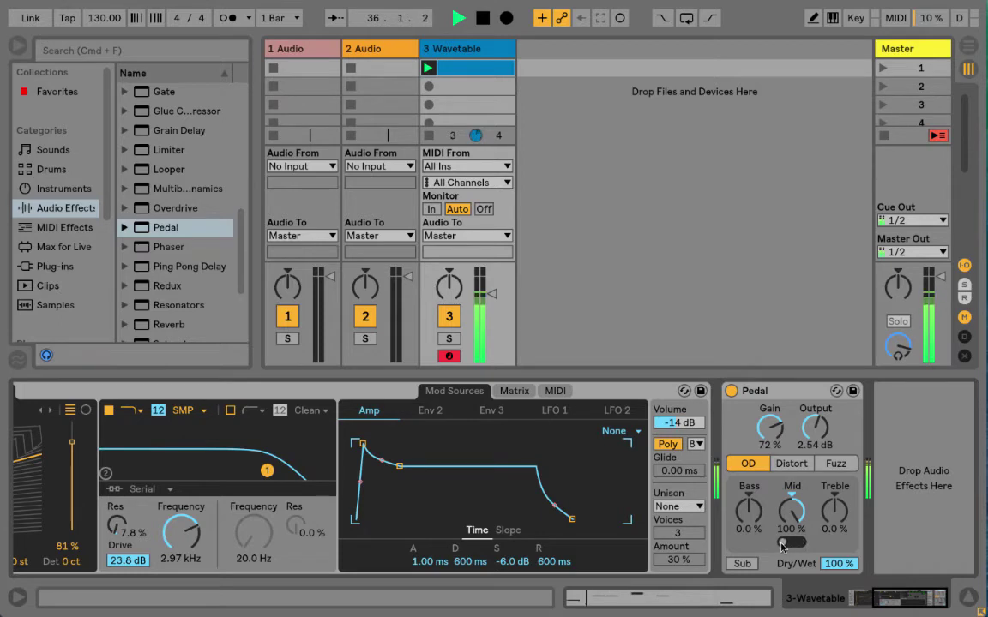
pyautogui.press('space')
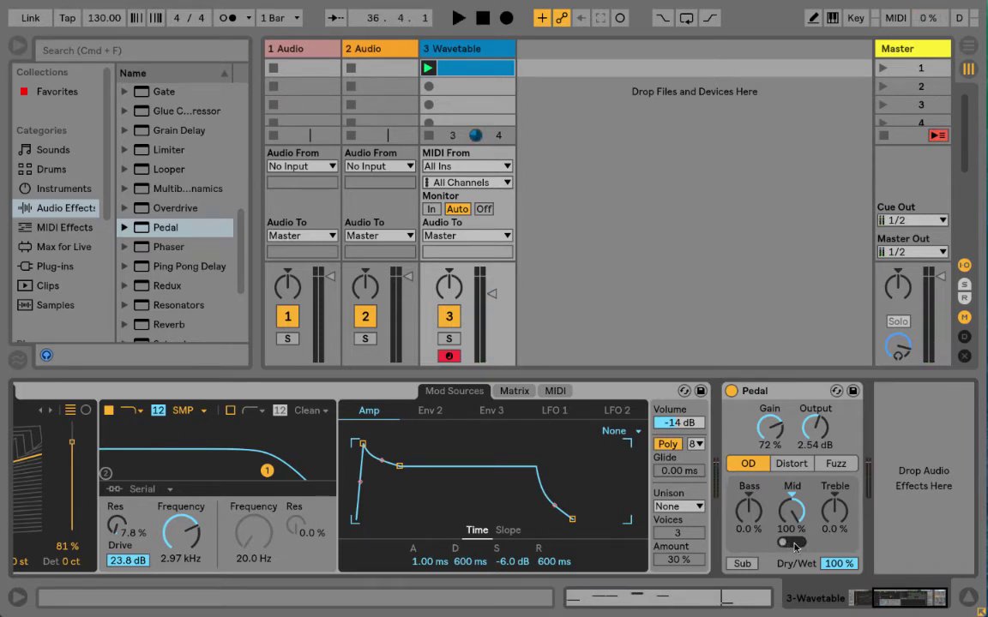
pyautogui.press('space')
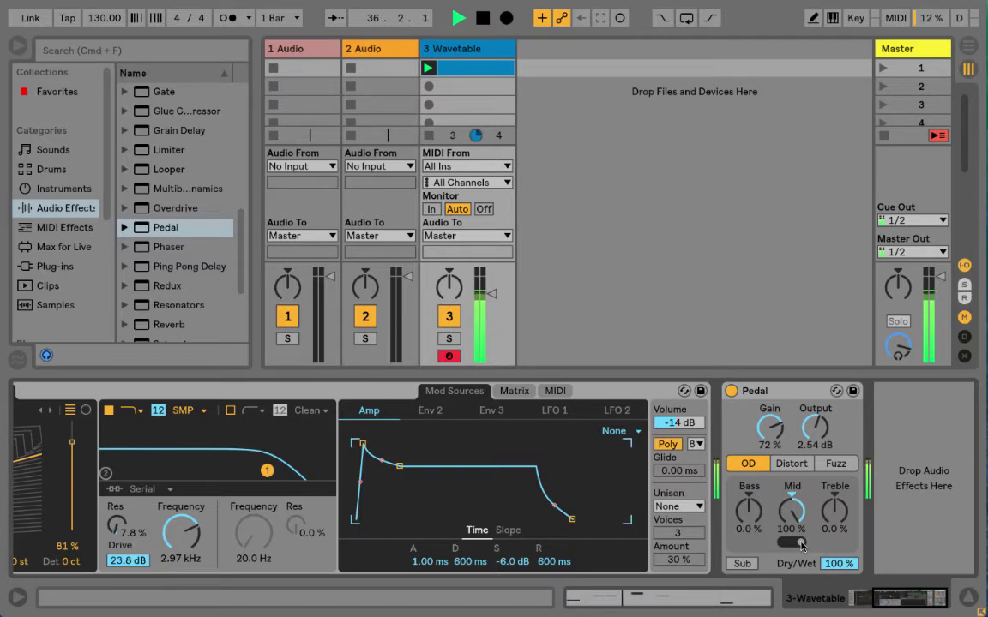
pyautogui.press('space')
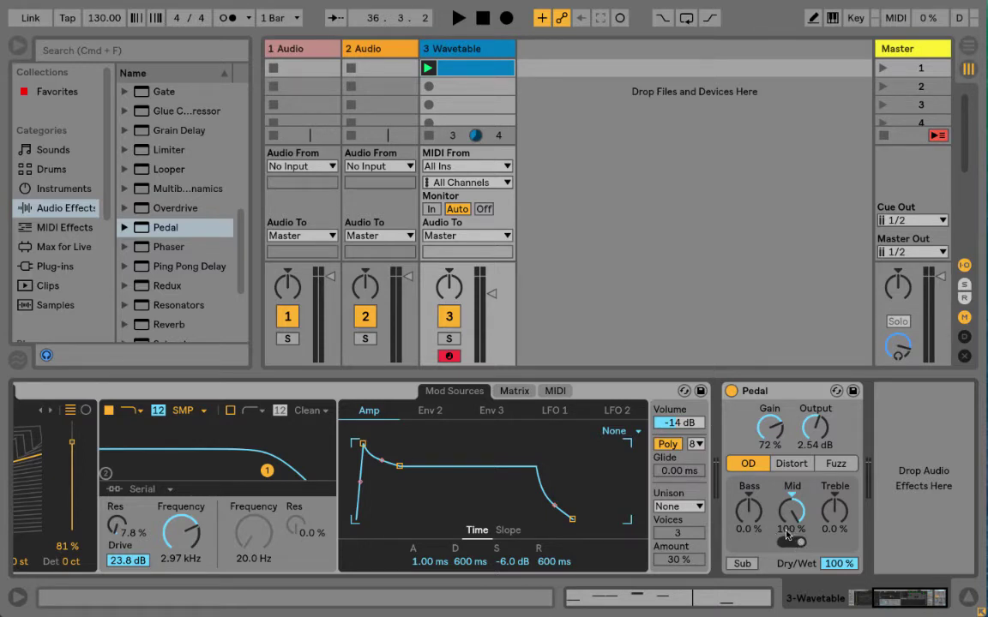
pyautogui.click(787, 541)
# Enable Pedal's Sub and lower its output to -6.03 dB while the clip plays, stopping playback when done
pyautogui.click(743, 564)
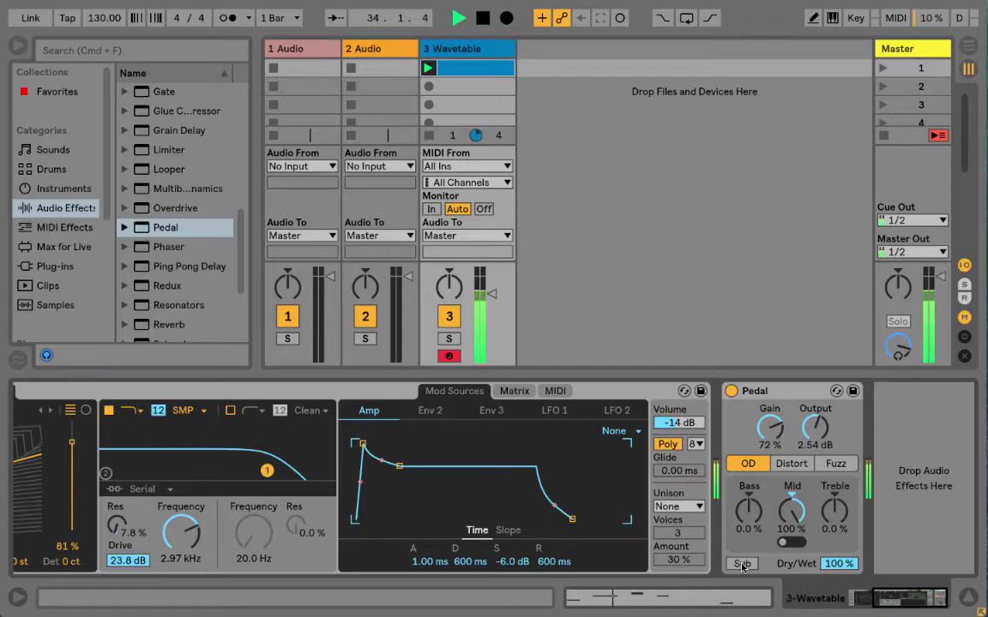
pyautogui.press('space')
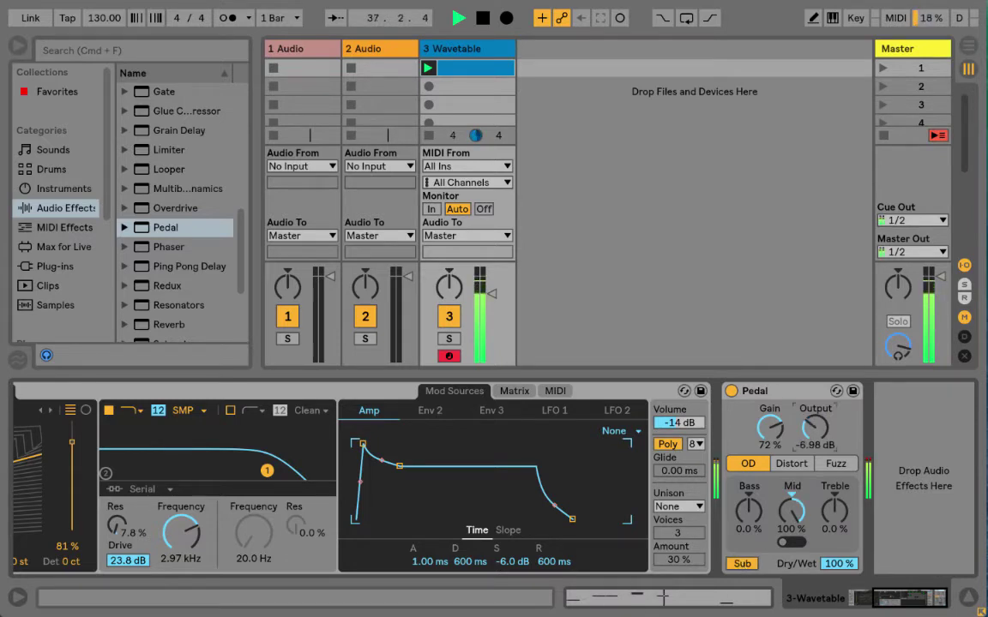
pyautogui.moveTo(815, 431); pyautogui.dragTo(817, 429)
pyautogui.press('space')
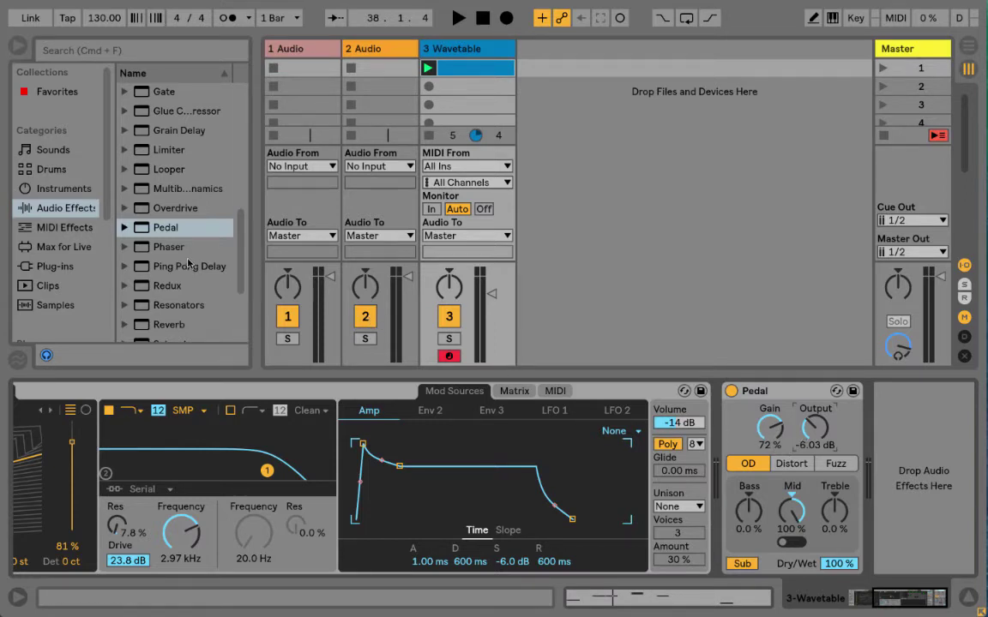
# Find Echo among the audio effects and add it after Pedal on the Wavetable track
pyautogui.scroll(-1, 177, 261)
pyautogui.scroll(5, 177, 261)
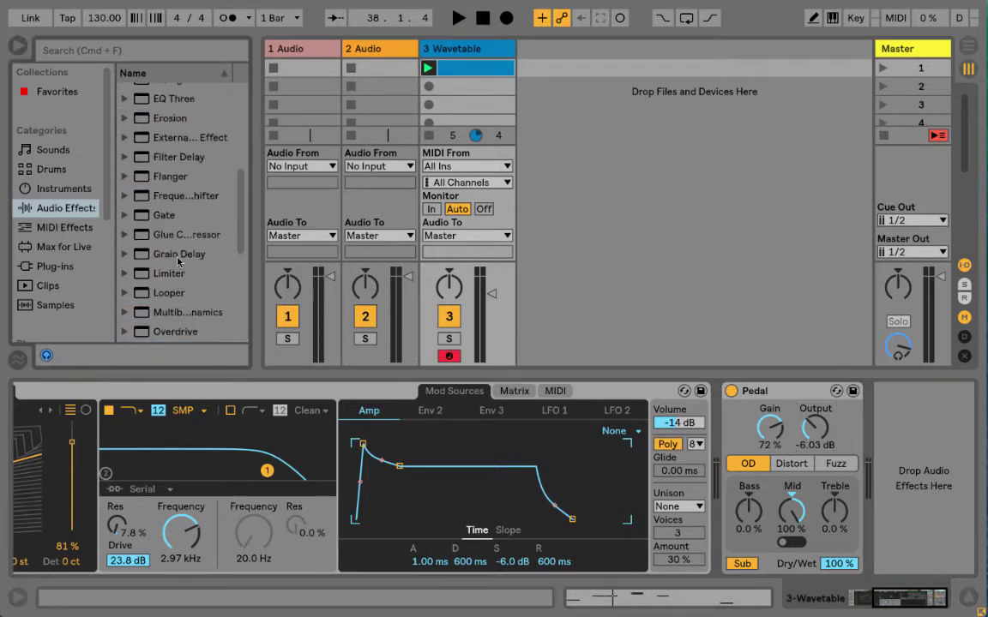
pyautogui.scroll(1, 179, 262)
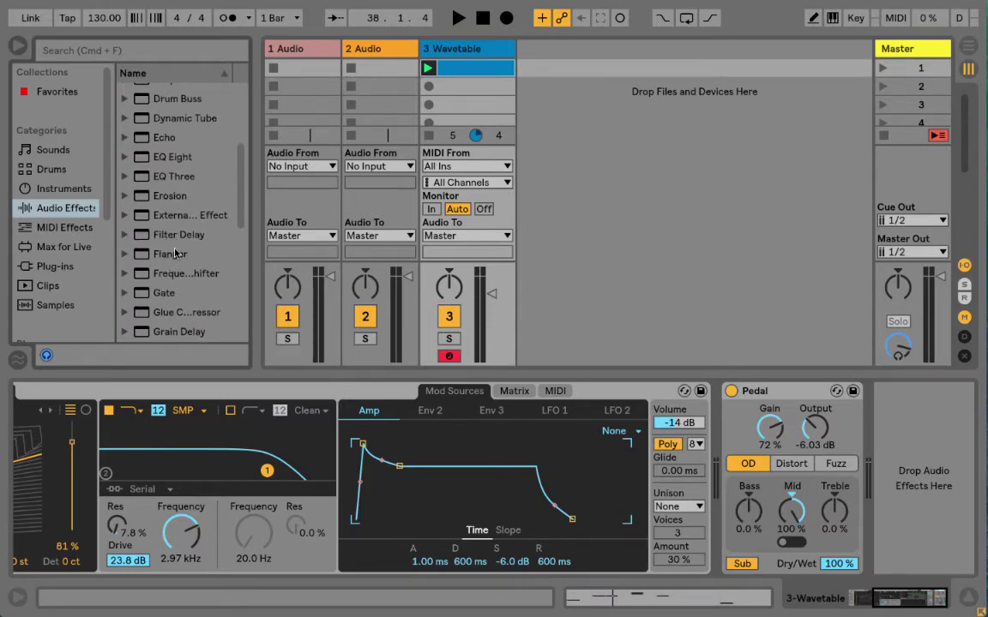
pyautogui.scroll(-5, 175, 253)
pyautogui.scroll(8, 177, 248)
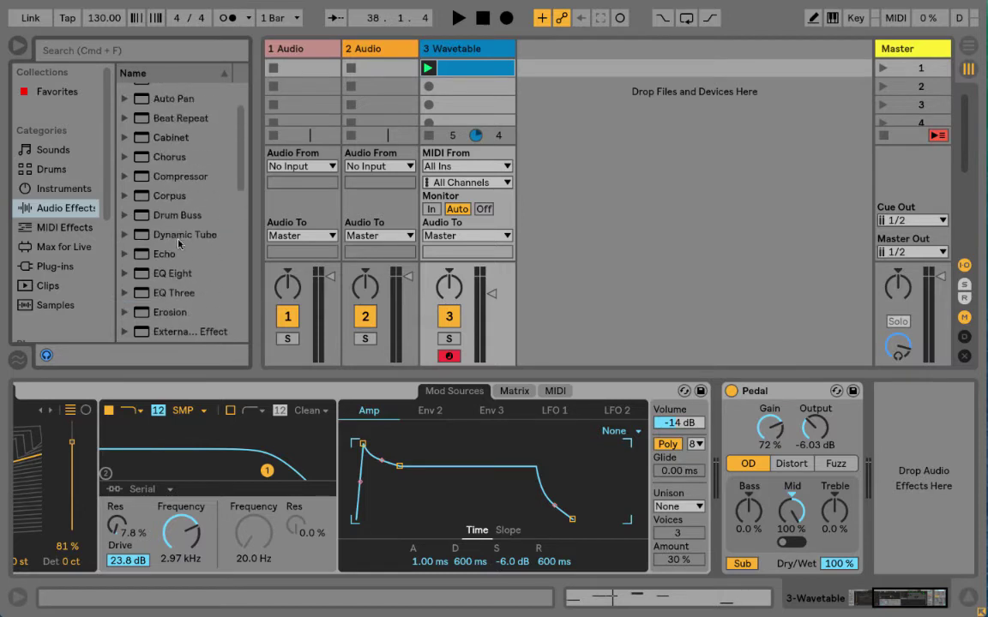
pyautogui.moveTo(143, 258); pyautogui.dragTo(927, 616)
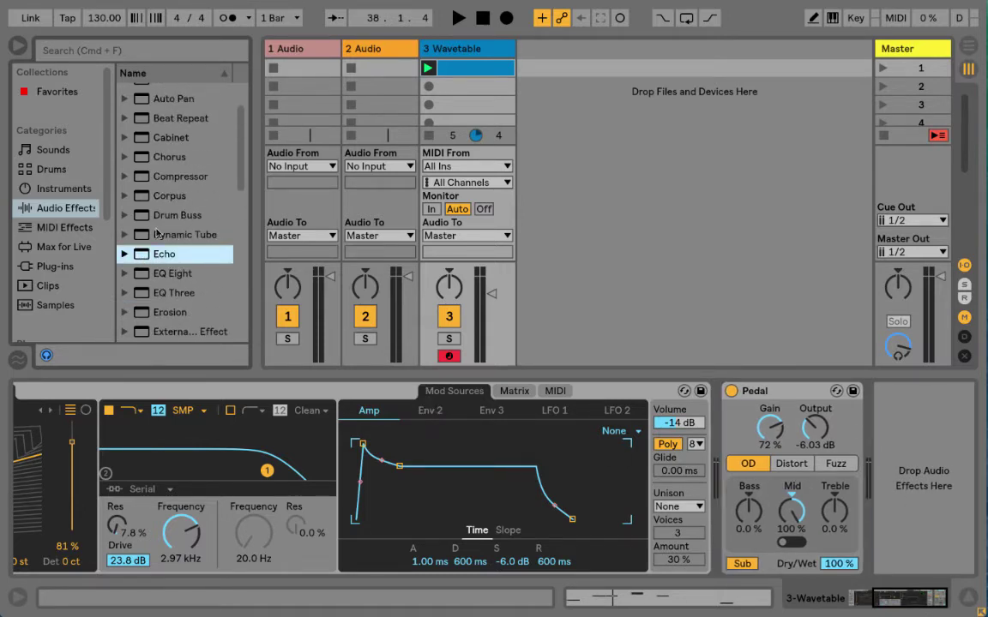
pyautogui.moveTo(139, 249); pyautogui.dragTo(907, 483)
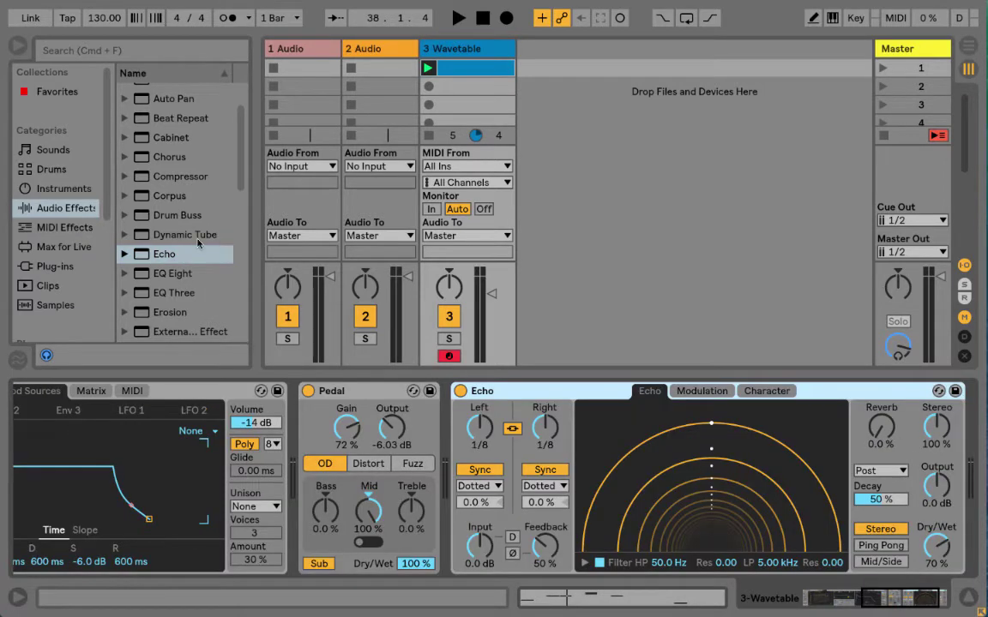
pyautogui.scroll(-8, 198, 243)
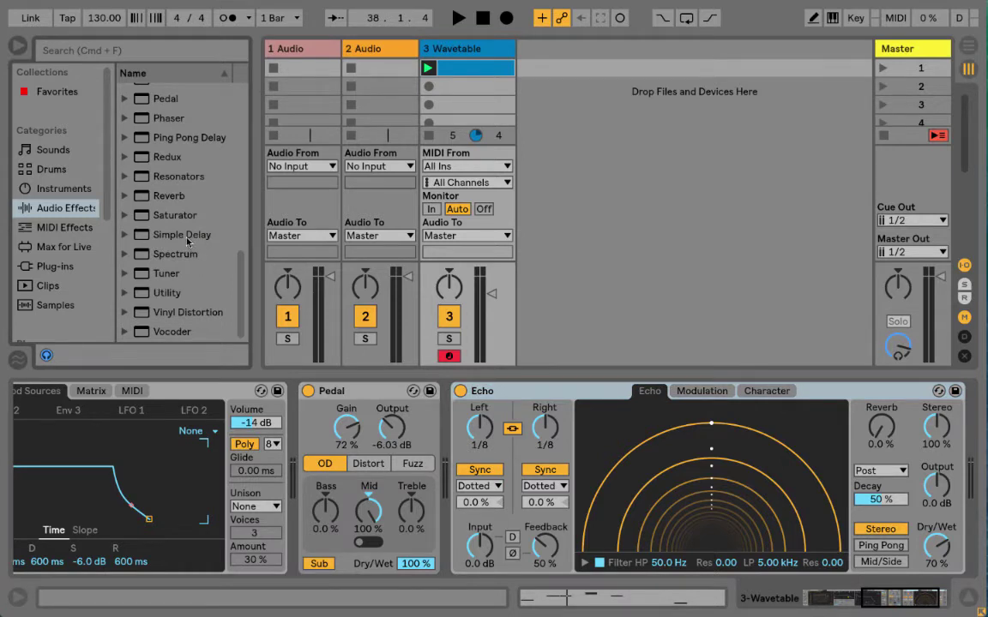
pyautogui.scroll(4, 187, 243)
pyautogui.scroll(-2, 188, 196)
pyautogui.scroll(6, 188, 223)
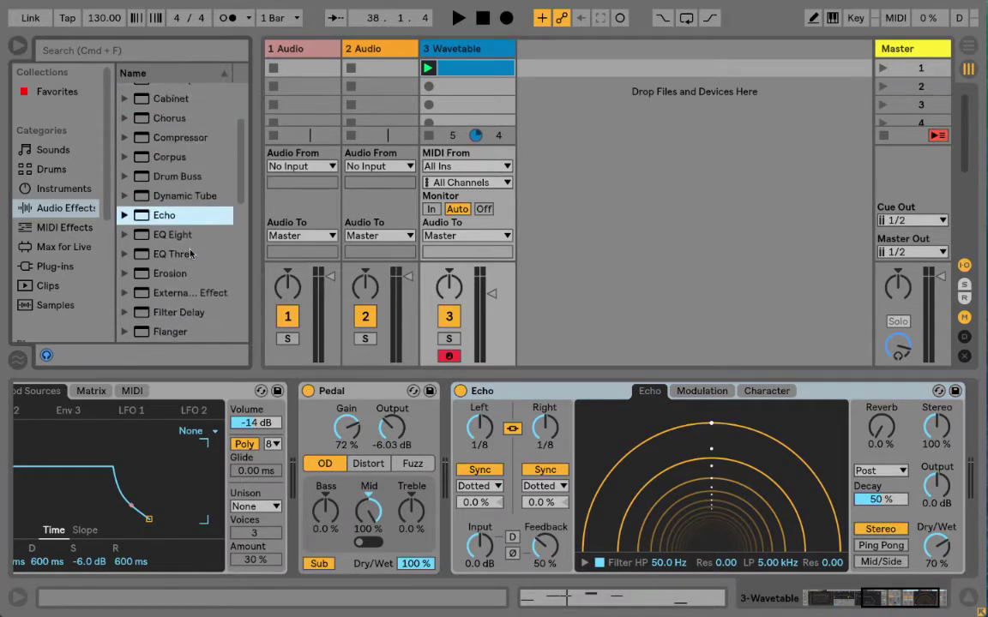
pyautogui.scroll(2, 190, 254)
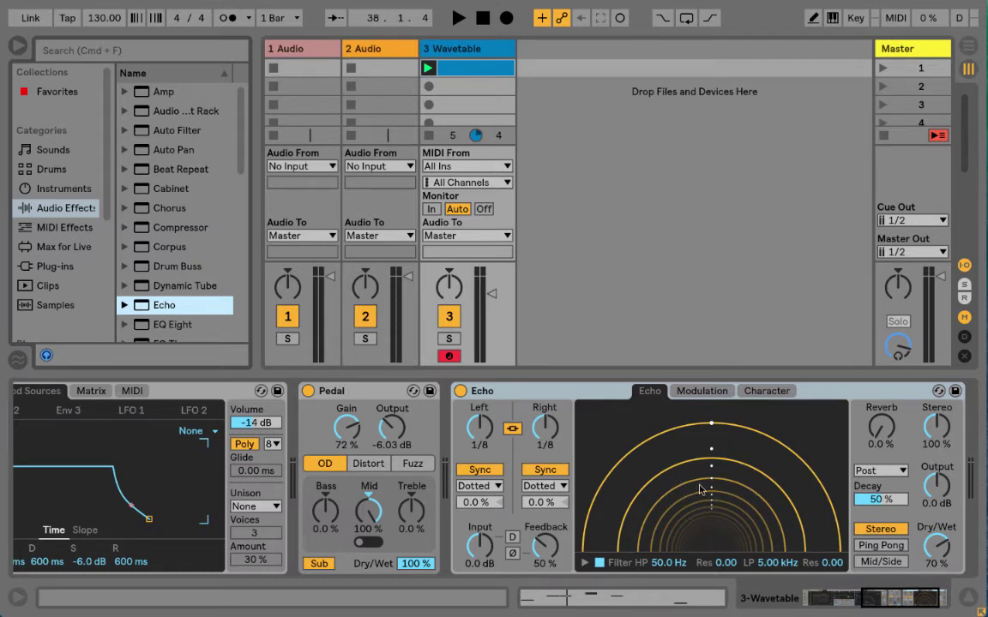
# Link Echo's left and right delay times at 1/4 and reduce its Dry/Wet to 49%
pyautogui.moveTo(479, 427); pyautogui.dragTo(480, 418)
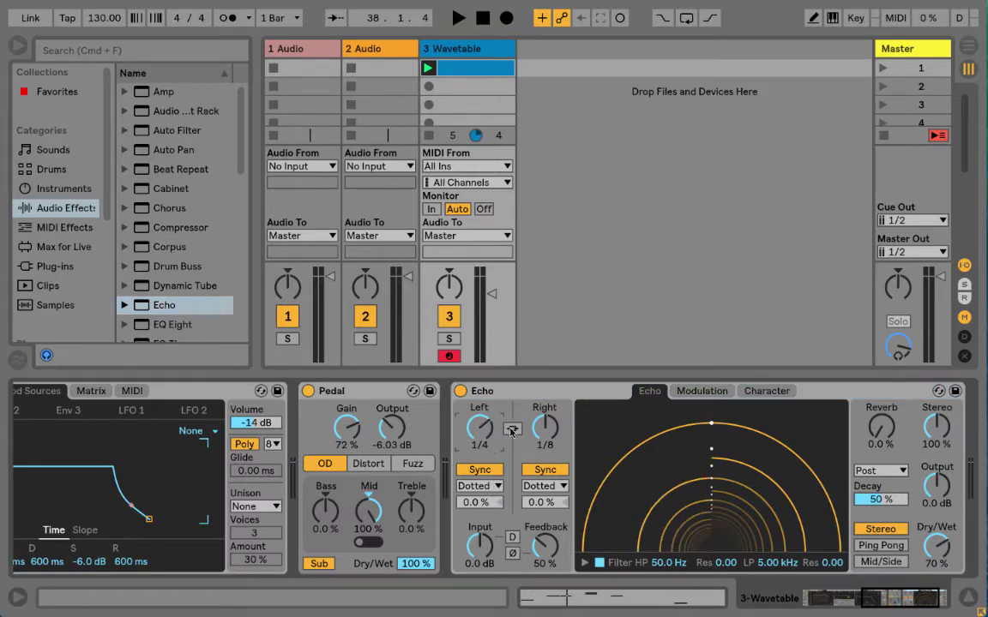
pyautogui.click(512, 429)
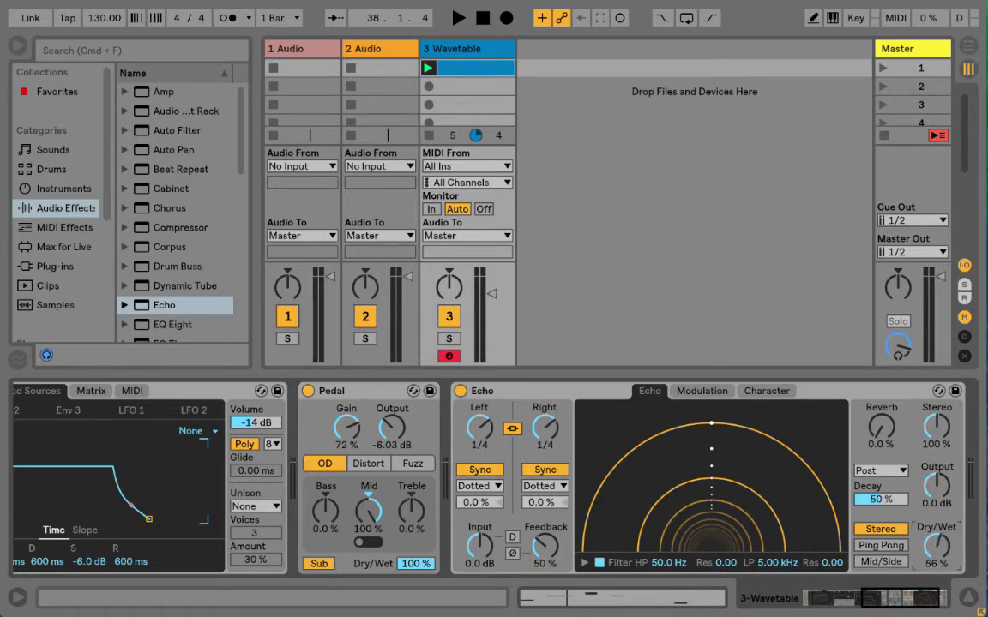
pyautogui.moveTo(935, 544); pyautogui.dragTo(934, 561)
# Play the clip with Pedal turned off and raise Echo's Dry/Wet to 63%
pyautogui.press('space')
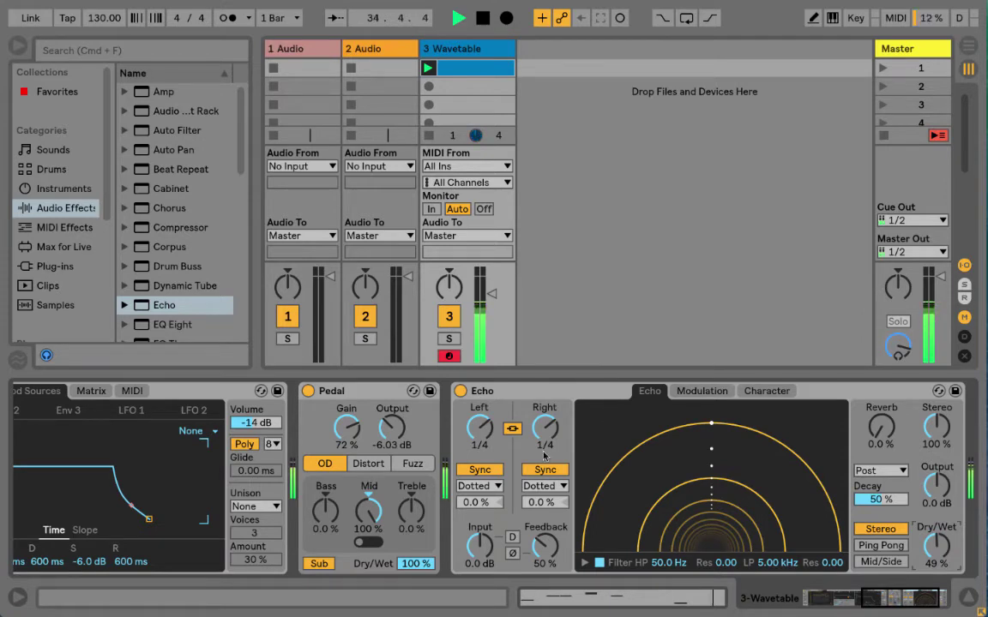
pyautogui.click(306, 391)
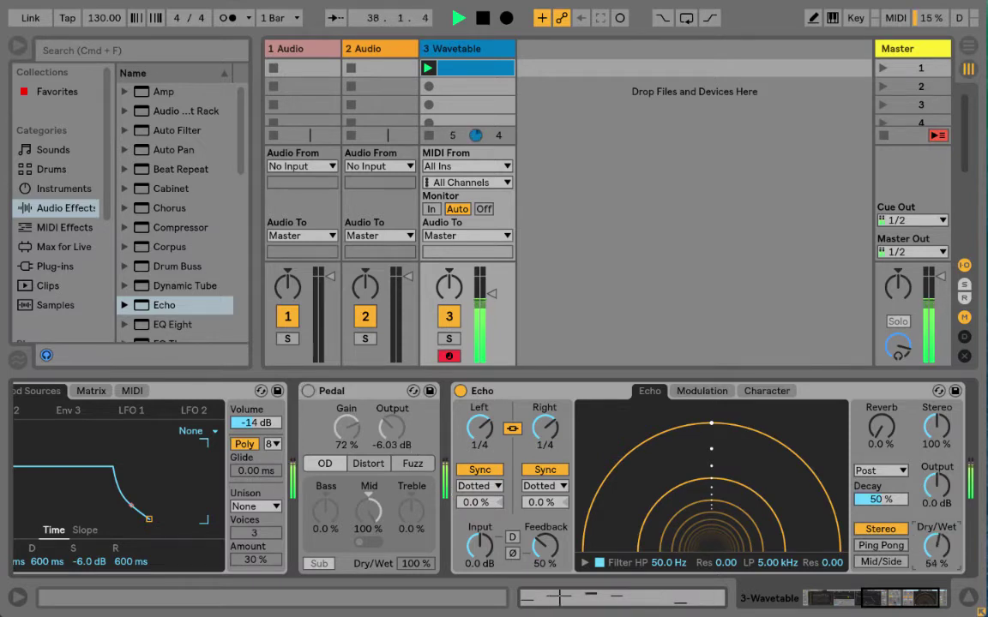
pyautogui.moveTo(942, 553); pyautogui.dragTo(941, 553)
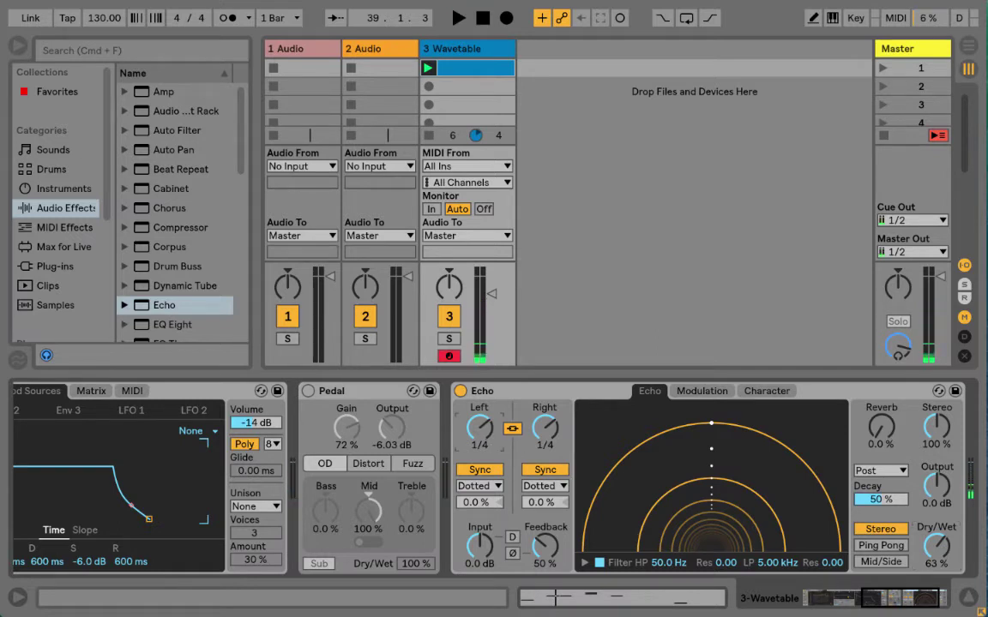
# Shorten Echo's linked delay times to 1/16, unlink the channels, and set the right delay to 1/4
pyautogui.moveTo(485, 433)
pyautogui.mouseDown()
pyautogui.moveTo(485, 459)
pyautogui.moveTo(486, 450)
pyautogui.mouseUp()
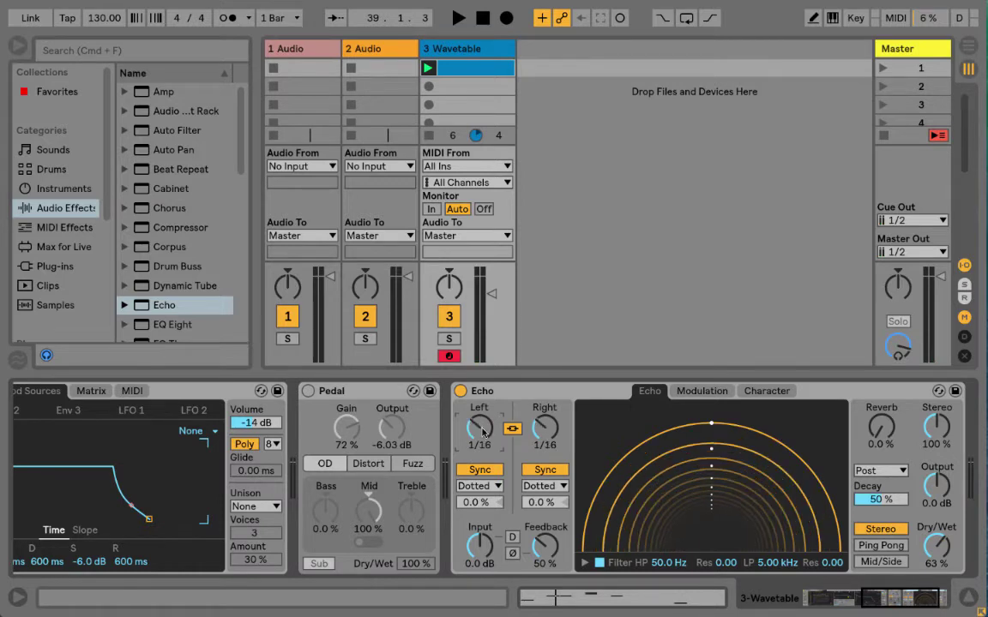
pyautogui.scroll(-1, 172, 131)
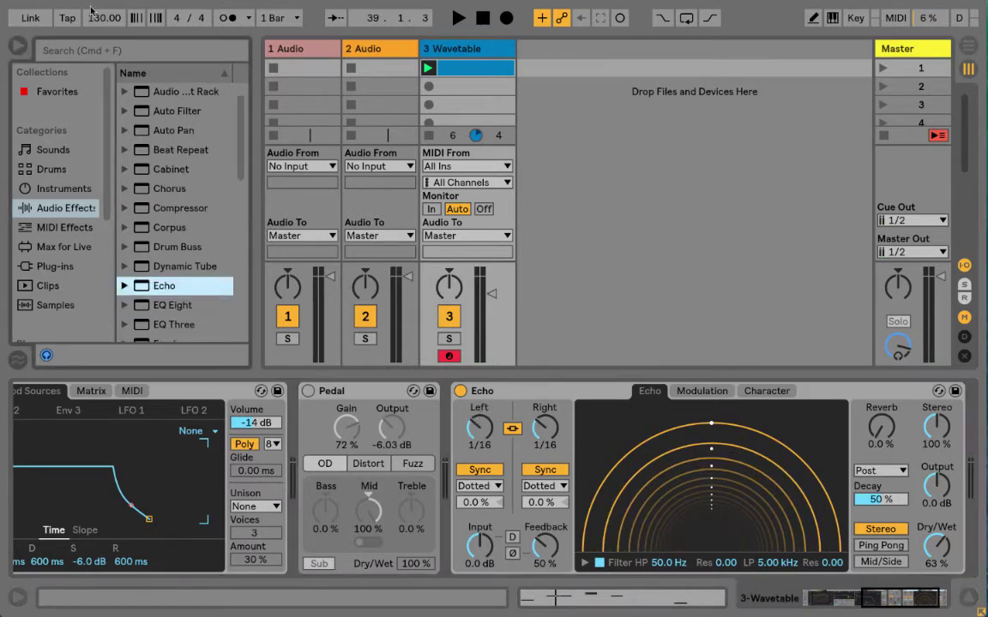
pyautogui.click(512, 430)
pyautogui.moveTo(544, 427); pyautogui.dragTo(544, 418)
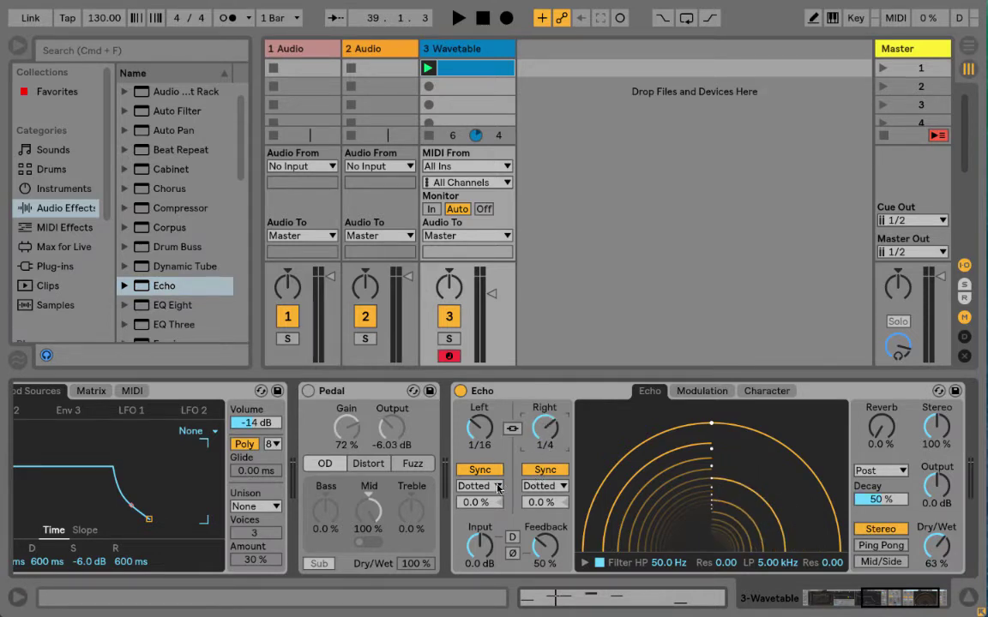
# Switch both Echo channels from Sync to Time, set the right delay to 124 ms, and audition the clip
pyautogui.click(498, 487)
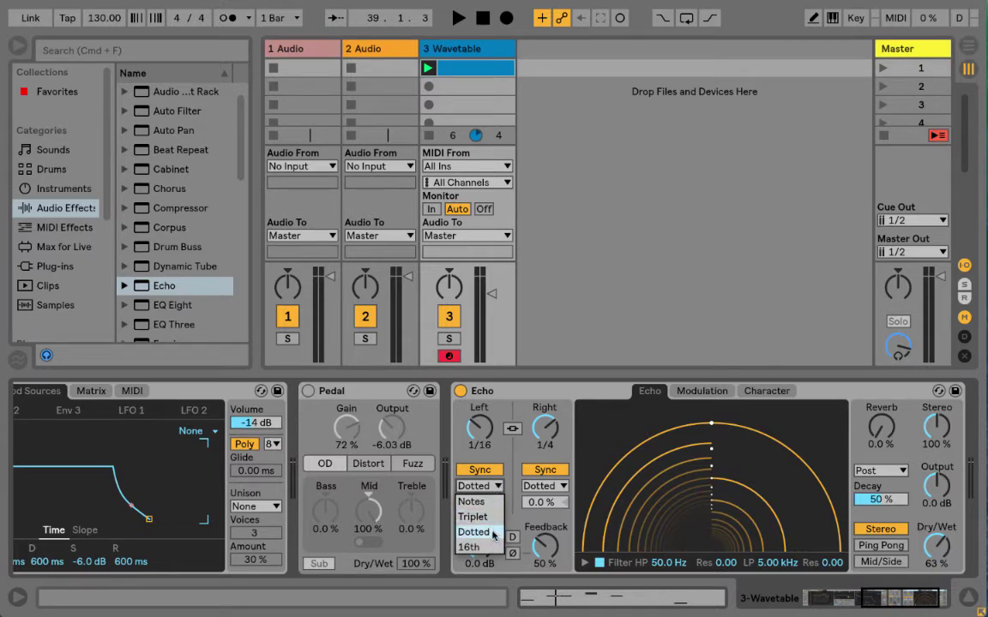
pyautogui.click(493, 474)
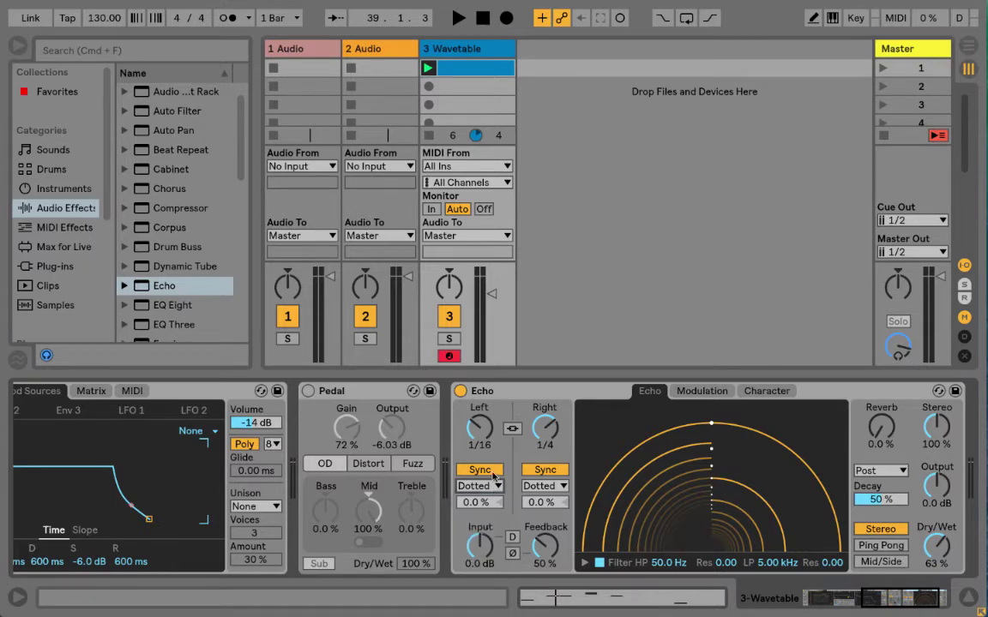
pyautogui.click(496, 471)
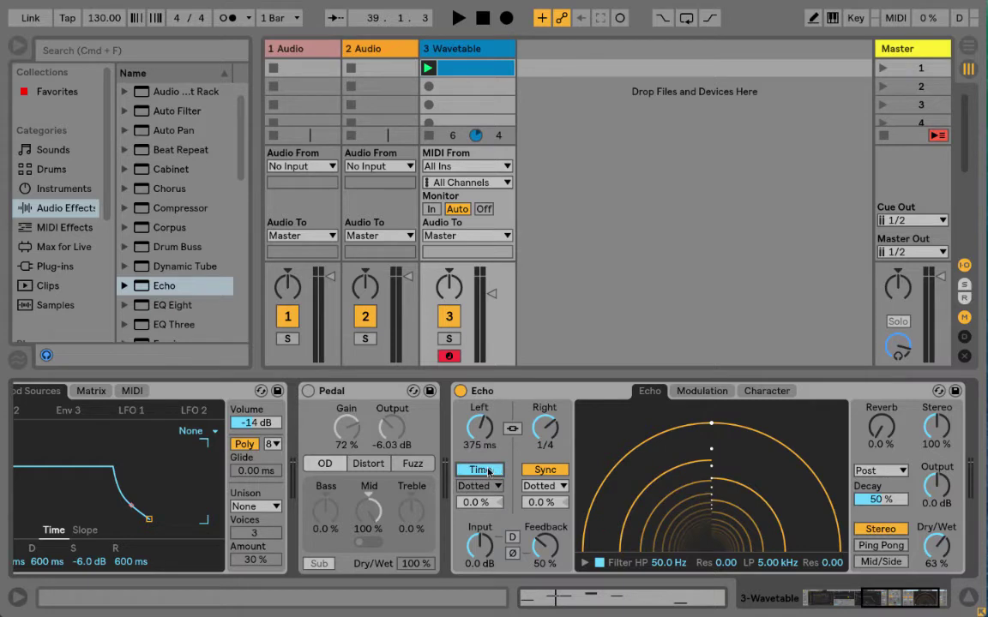
pyautogui.click(558, 473)
pyautogui.moveTo(542, 442); pyautogui.dragTo(545, 433)
pyautogui.press('space')
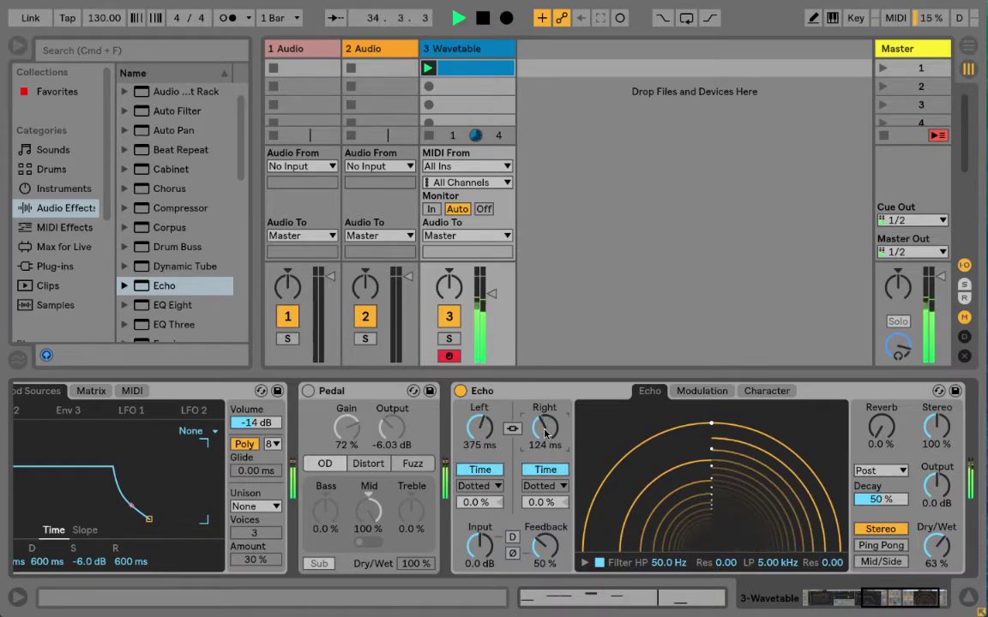
pyautogui.press('space')
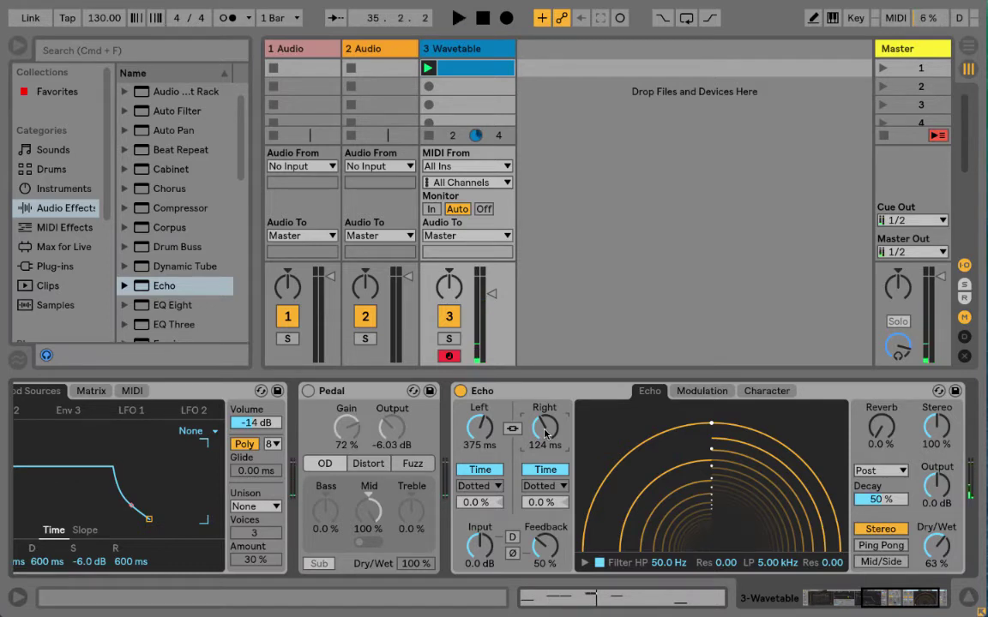
# While the clip plays, vary Echo's delay times, bringing the left to 263 ms and the right to about 70 ms
pyautogui.press('space')
pyautogui.moveTo(546, 433); pyautogui.dragTo(546, 398)
pyautogui.moveTo(479, 426)
pyautogui.mouseDown()
pyautogui.moveTo(479, 463)
pyautogui.moveTo(480, 433)
pyautogui.mouseUp()
pyautogui.moveTo(545, 427); pyautogui.dragTo(545, 439)
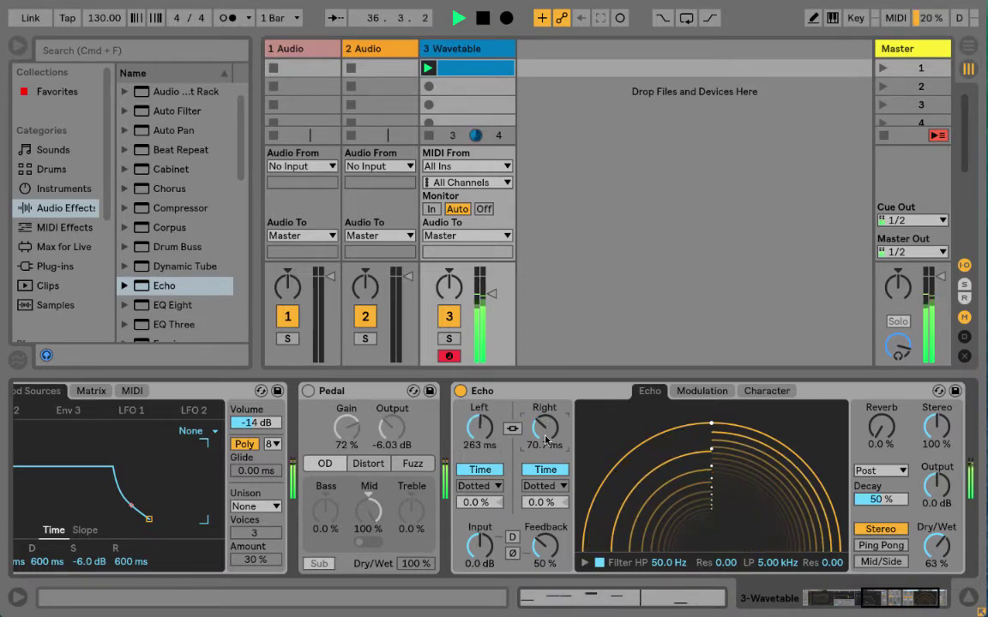
# Stop playback, try a -12% offset on Echo's right delay, and reset the offset to 0%
pyautogui.press('space')
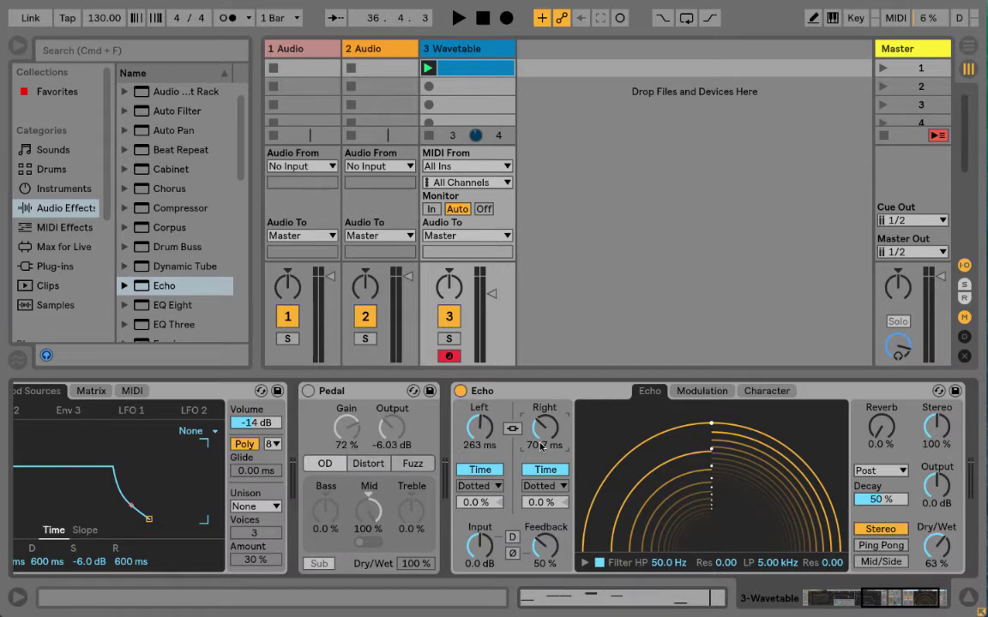
pyautogui.moveTo(544, 507); pyautogui.dragTo(560, 508)
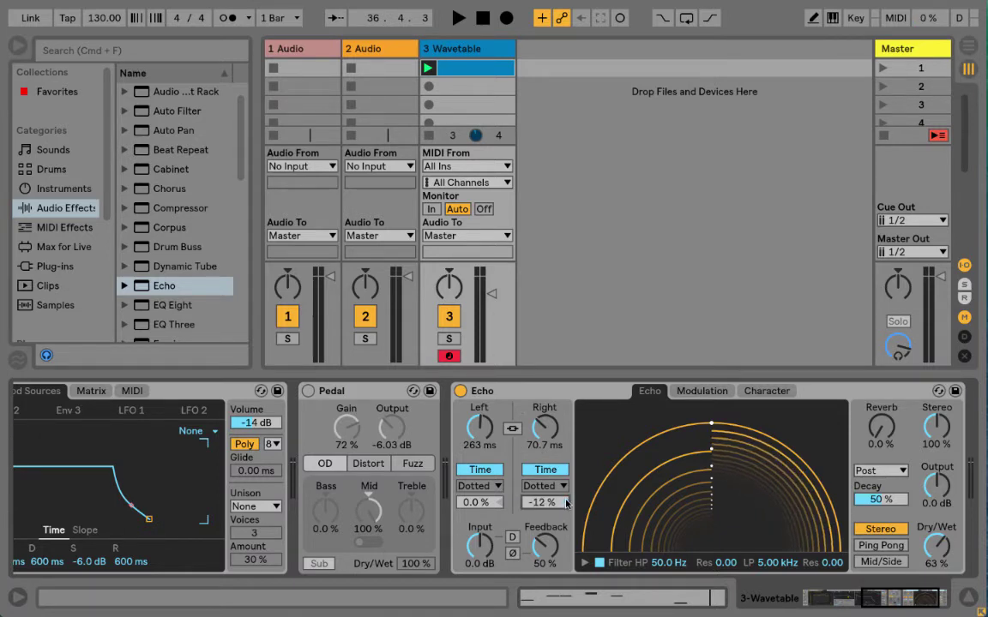
pyautogui.doubleClick(564, 504)
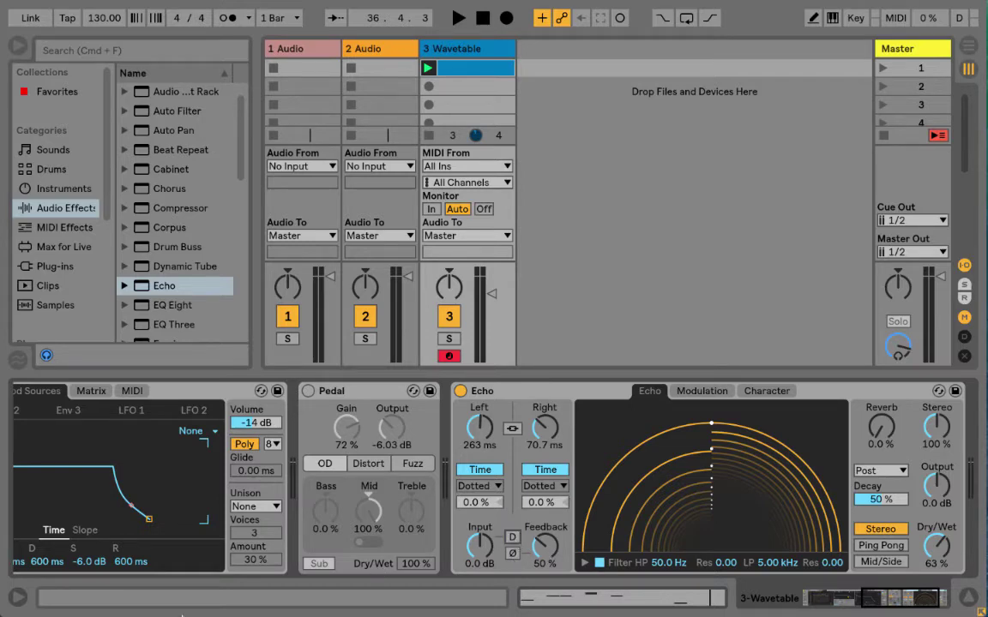
# Show the Info View and set Echo's Dry/Wet to 50%
pyautogui.click(17, 597)
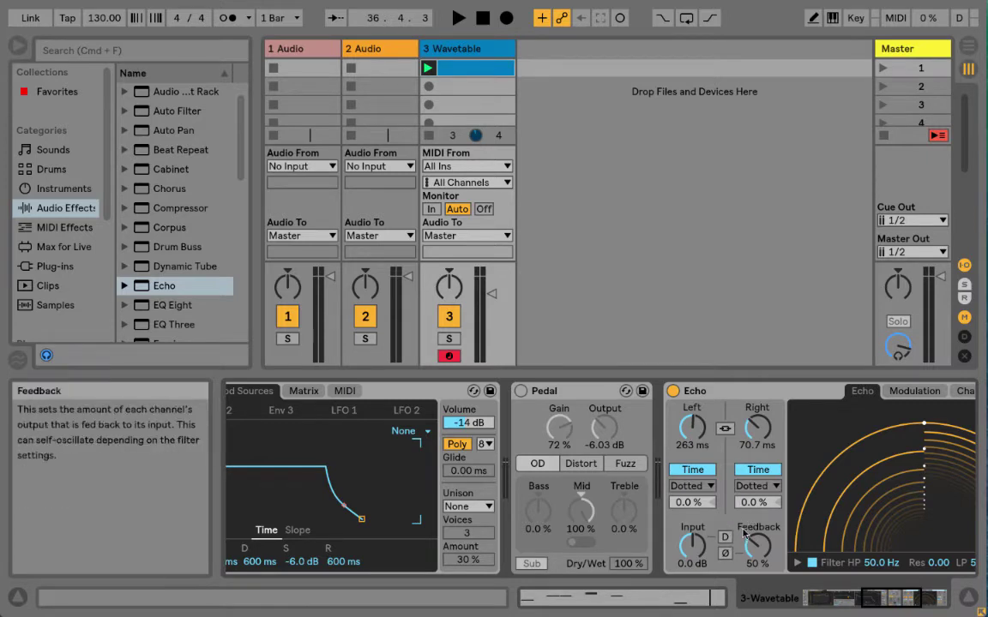
pyautogui.click(757, 545)
pyautogui.moveTo(833, 546); pyautogui.dragTo(834, 504)
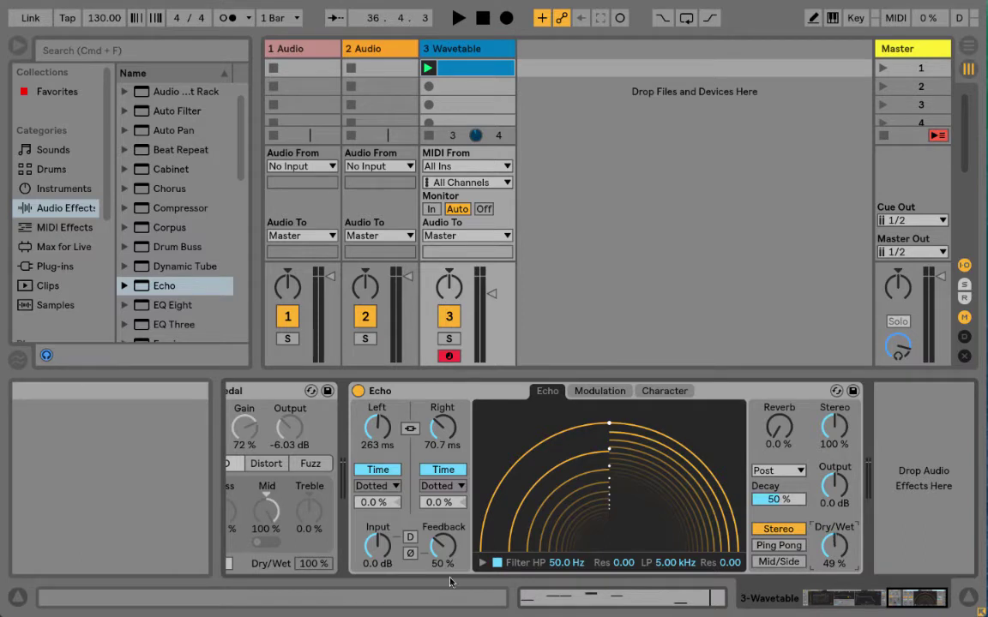
# Toggle Echo's D option beside the input gain on and back off
pyautogui.click(409, 536)
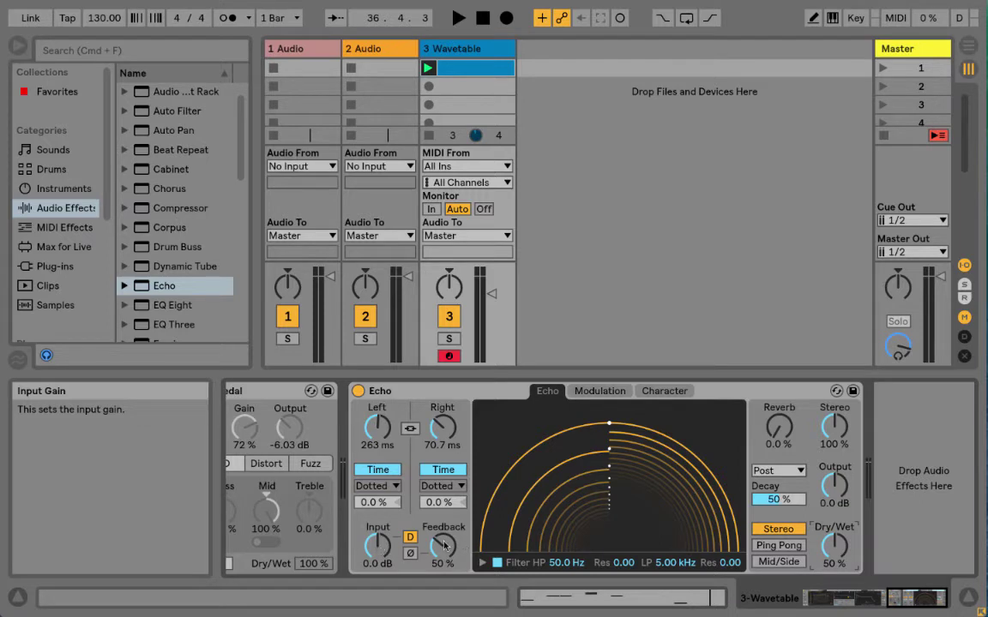
pyautogui.click(410, 538)
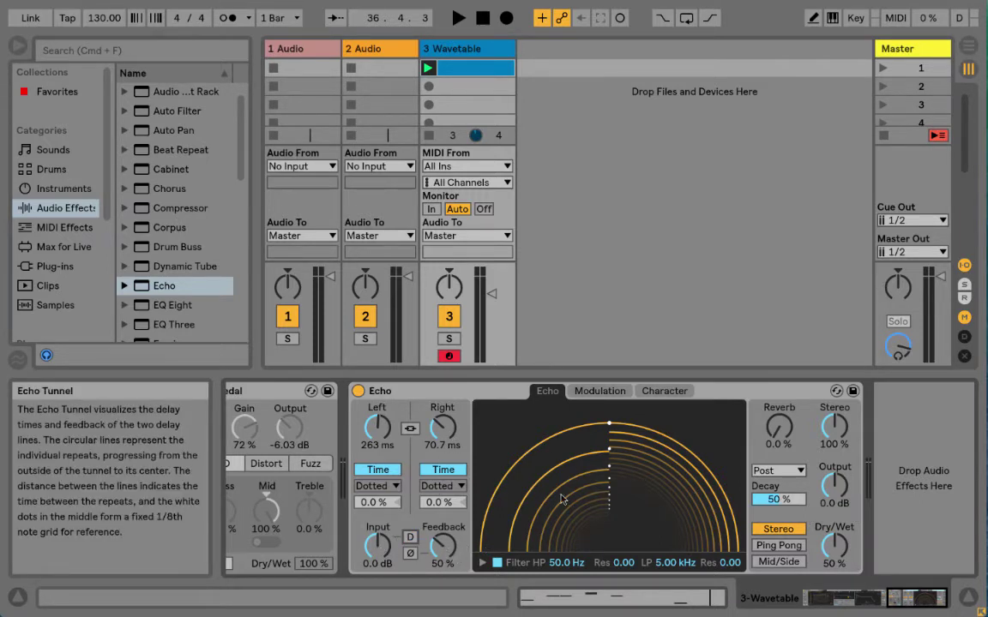
# Adjust Echo's filter to high-pass 133 Hz with resonance 0.02 and low-pass 6.07 kHz with resonance 0.01, using the filter display
pyautogui.click(483, 563)
pyautogui.moveTo(515, 547); pyautogui.dragTo(549, 541)
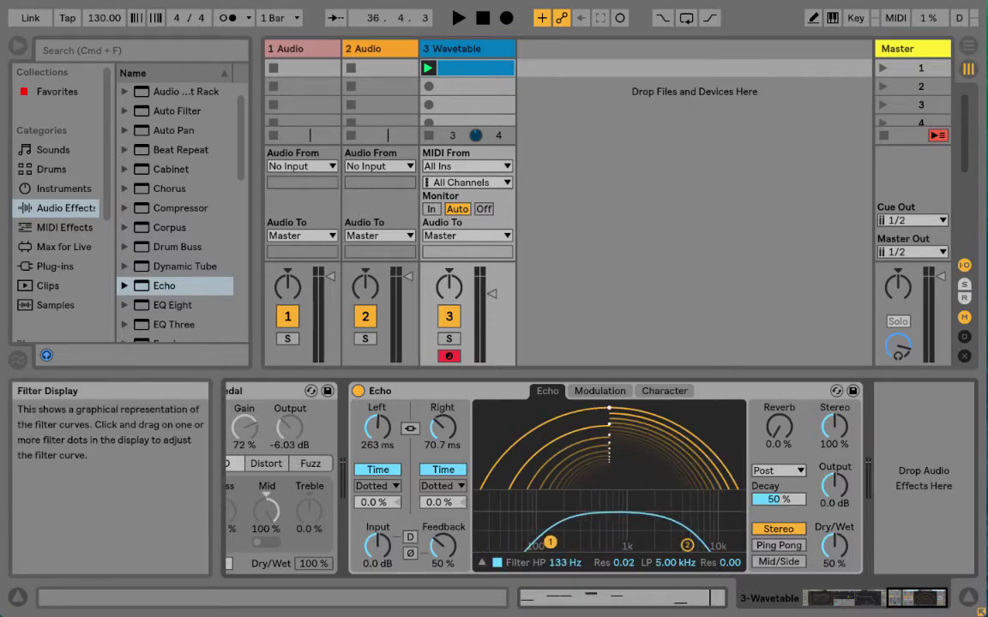
pyautogui.moveTo(686, 545)
pyautogui.mouseDown()
pyautogui.moveTo(571, 536)
pyautogui.moveTo(711, 529)
pyautogui.moveTo(669, 536)
pyautogui.moveTo(694, 543)
pyautogui.mouseUp()
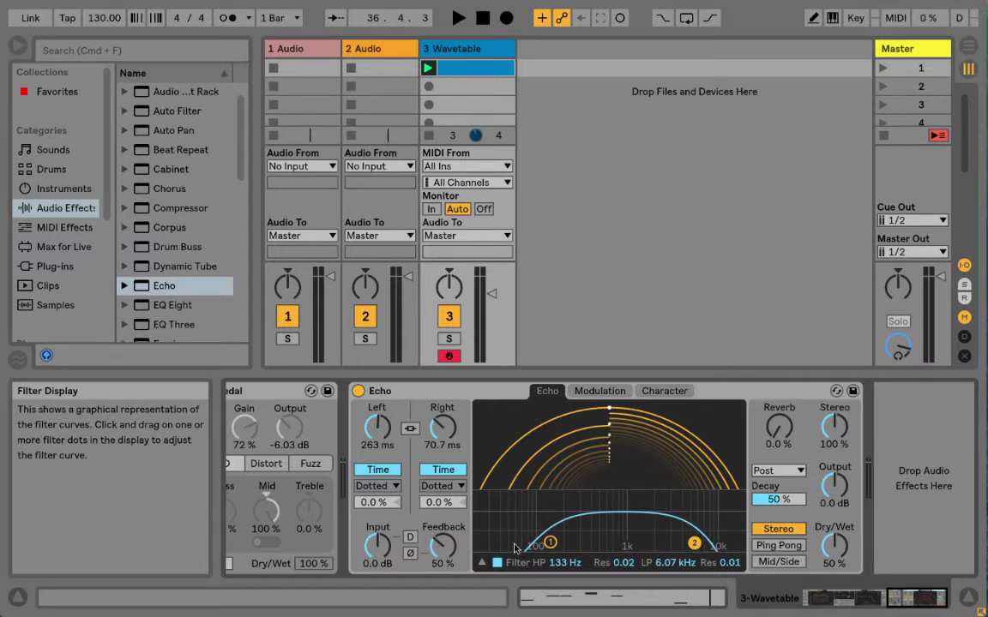
pyautogui.click(482, 563)
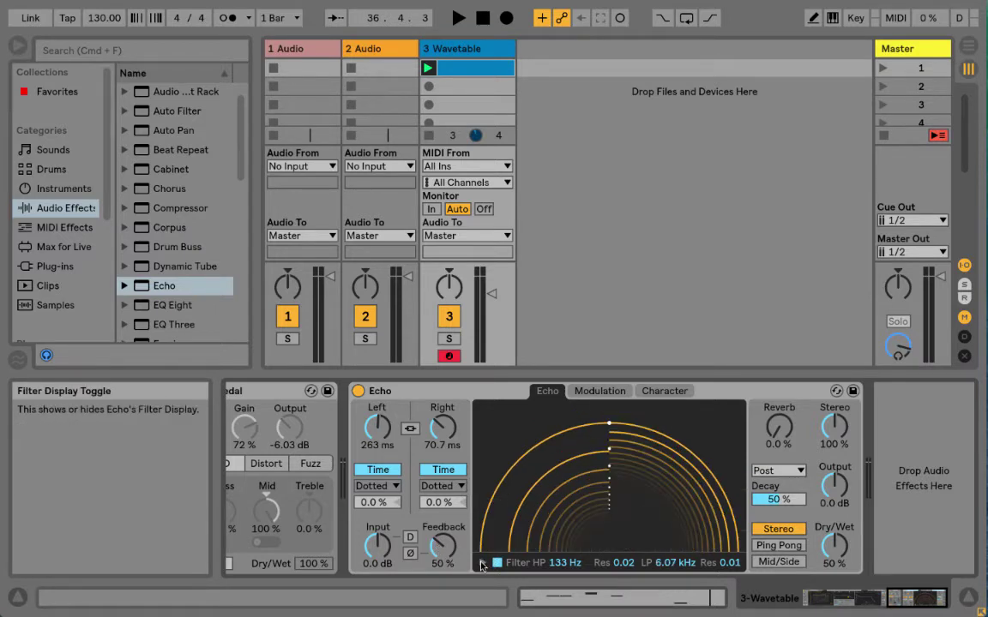
# Configure Echo's modulation as an unsynced triangle wave with a phase offset of 163°
pyautogui.click(629, 396)
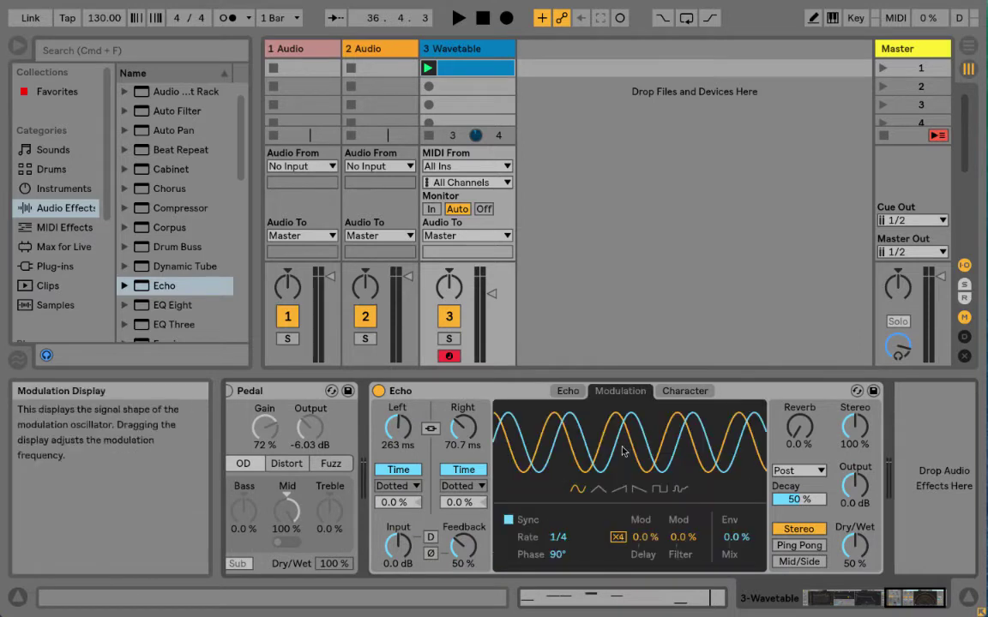
pyautogui.click(508, 520)
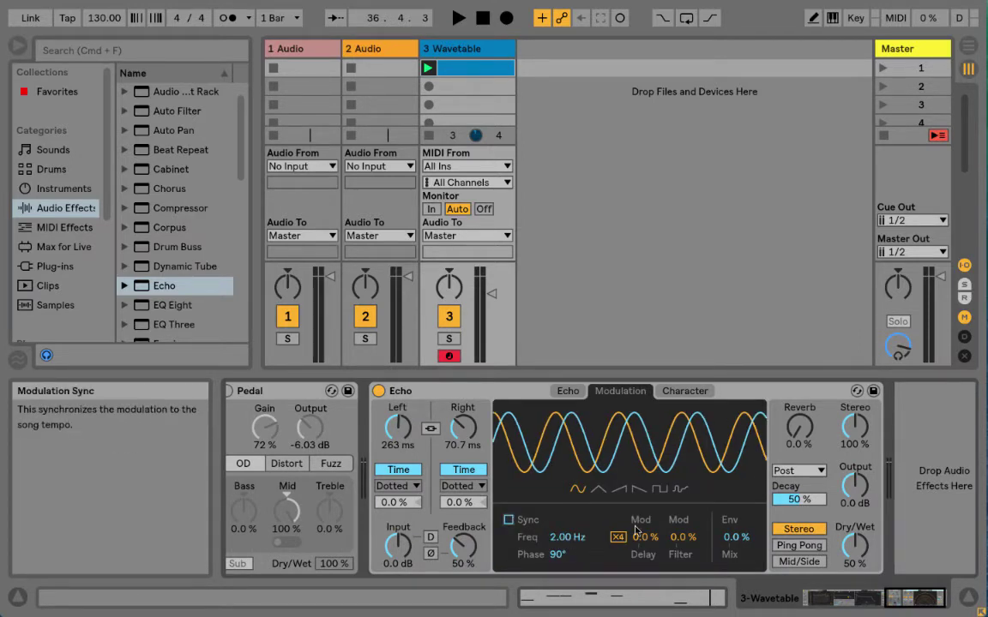
pyautogui.click(598, 491)
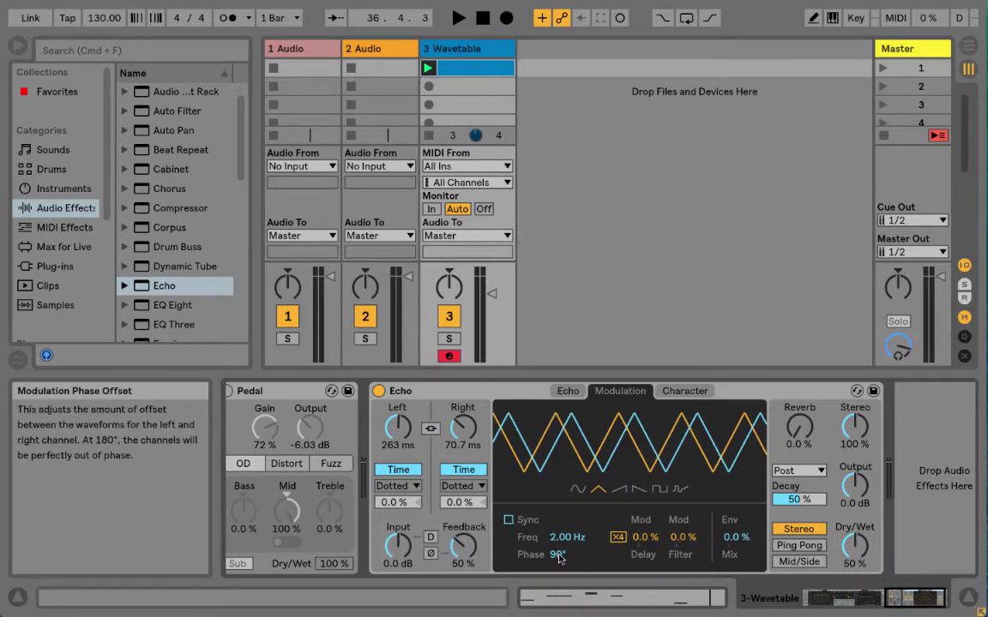
pyautogui.moveTo(557, 553); pyautogui.dragTo(506, 504)
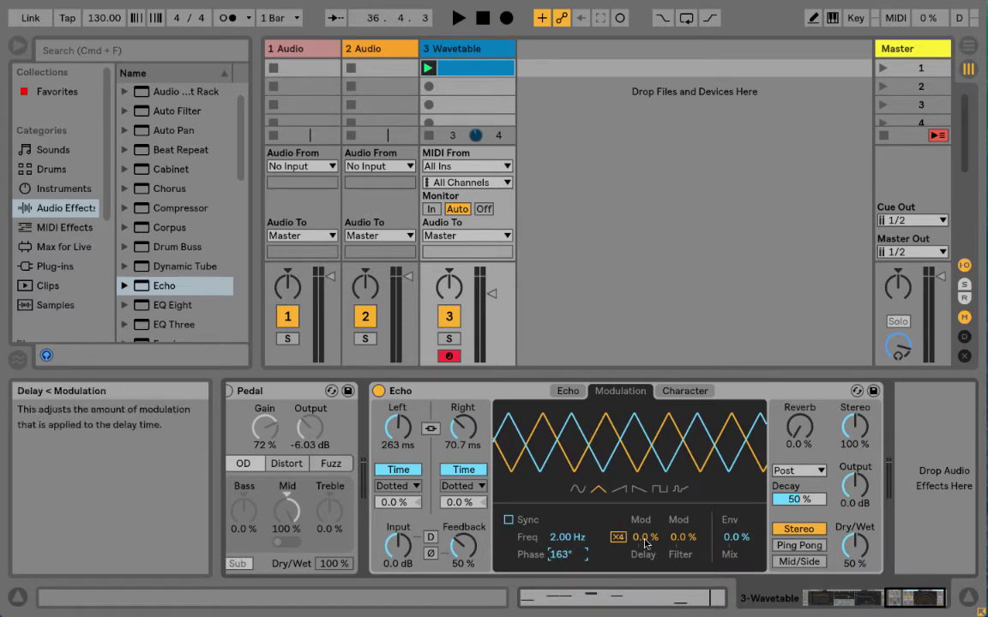
# Set Echo's delay modulation to 51% and filter modulation to 77%, and play the clip
pyautogui.moveTo(645, 543); pyautogui.dragTo(644, 506)
pyautogui.moveTo(684, 537); pyautogui.dragTo(683, 485)
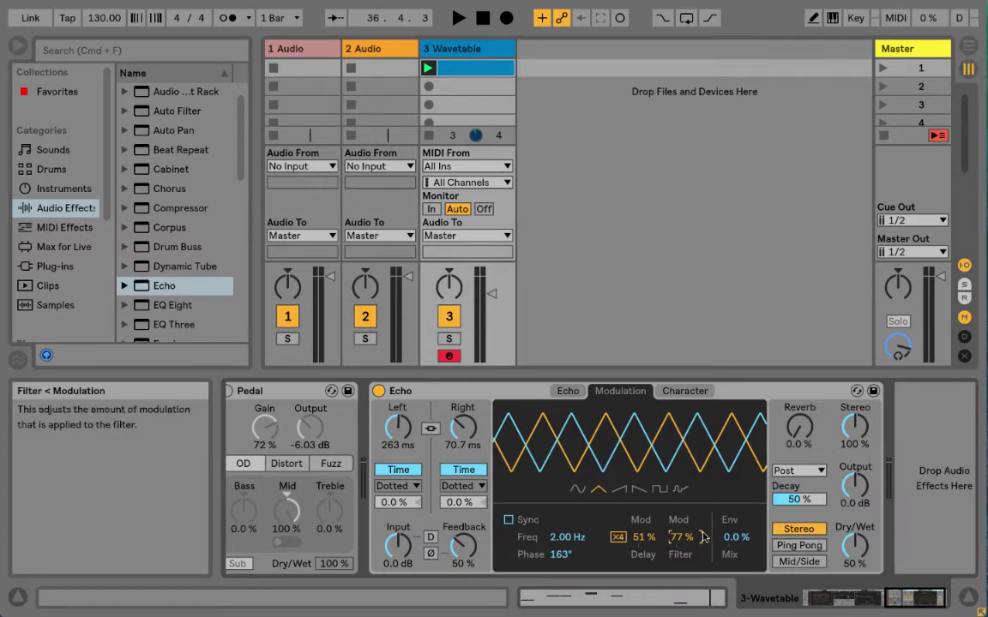
pyautogui.press('space')
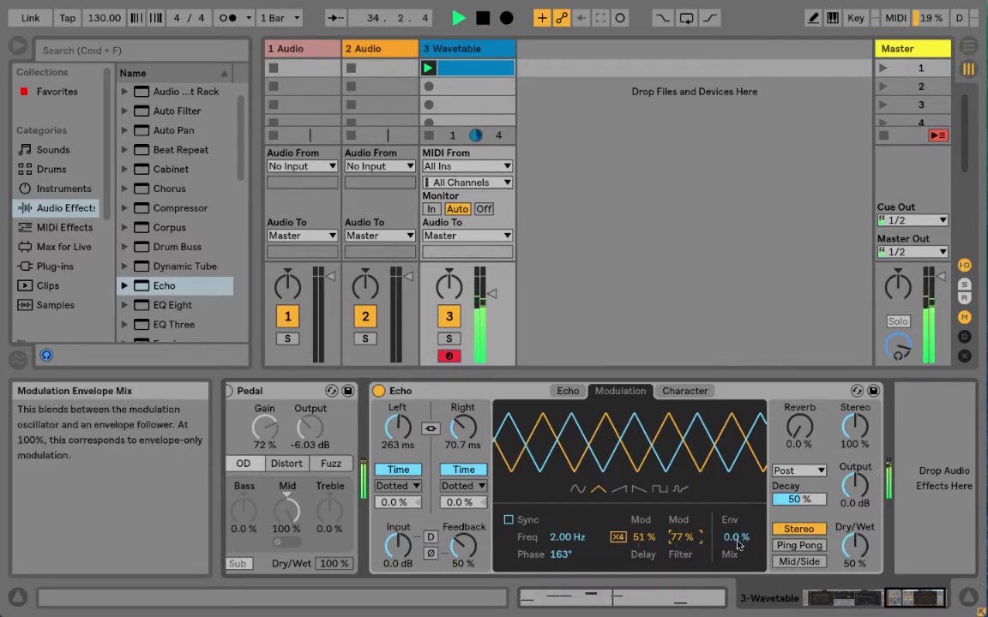
# During playback, try Echo's envelope mix at 100% with Dry/Wet at 30%, and return them to 0% and 48%
pyautogui.moveTo(737, 536)
pyautogui.mouseDown()
pyautogui.moveTo(738, 454)
pyautogui.moveTo(735, 545)
pyautogui.mouseUp()
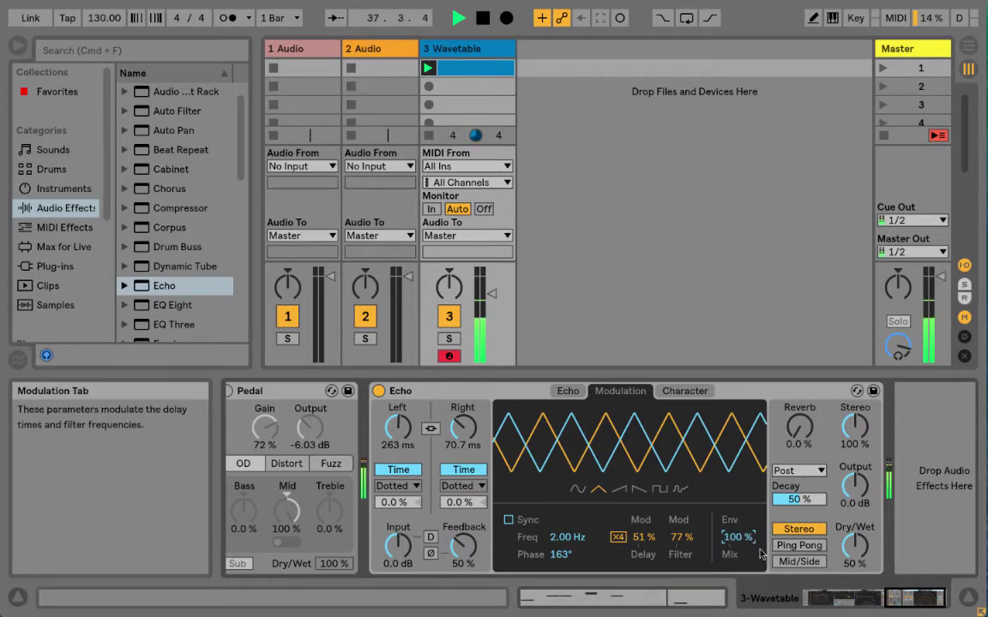
pyautogui.moveTo(855, 547); pyautogui.dragTo(855, 553)
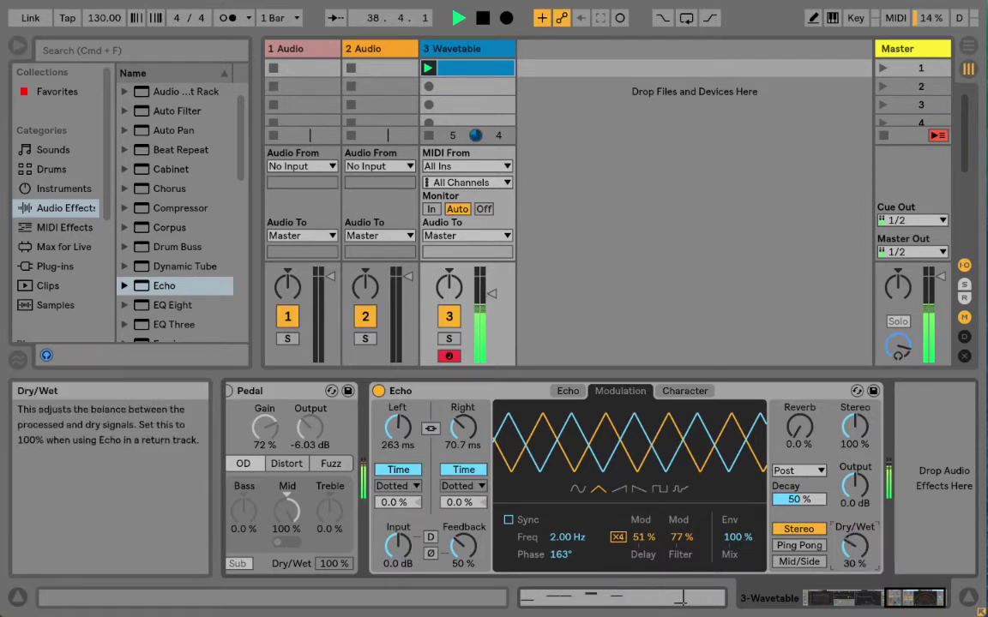
pyautogui.moveTo(737, 538); pyautogui.dragTo(738, 614)
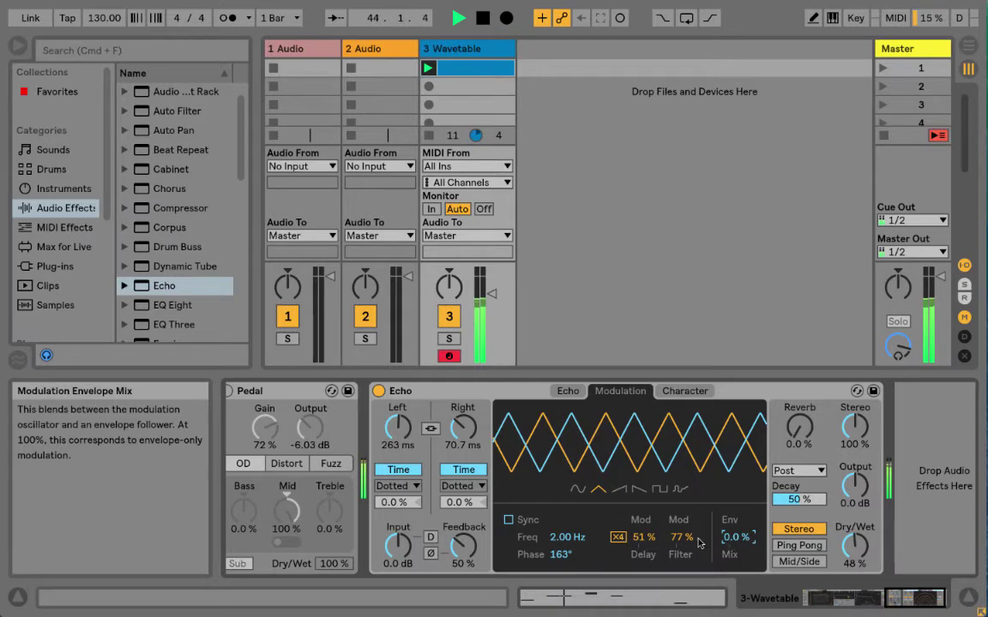
# Narrow Echo's filter during playback to high-pass 404 Hz with resonance 0.00 and low-pass 1.30 kHz with resonance 0.26
pyautogui.click(567, 391)
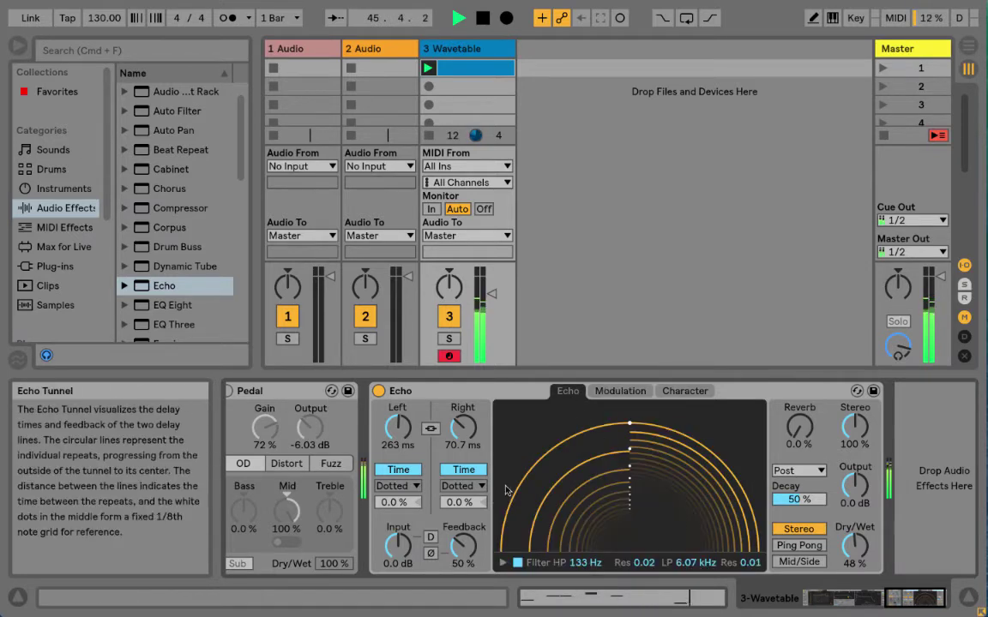
pyautogui.click(503, 563)
pyautogui.moveTo(712, 546); pyautogui.dragTo(651, 543)
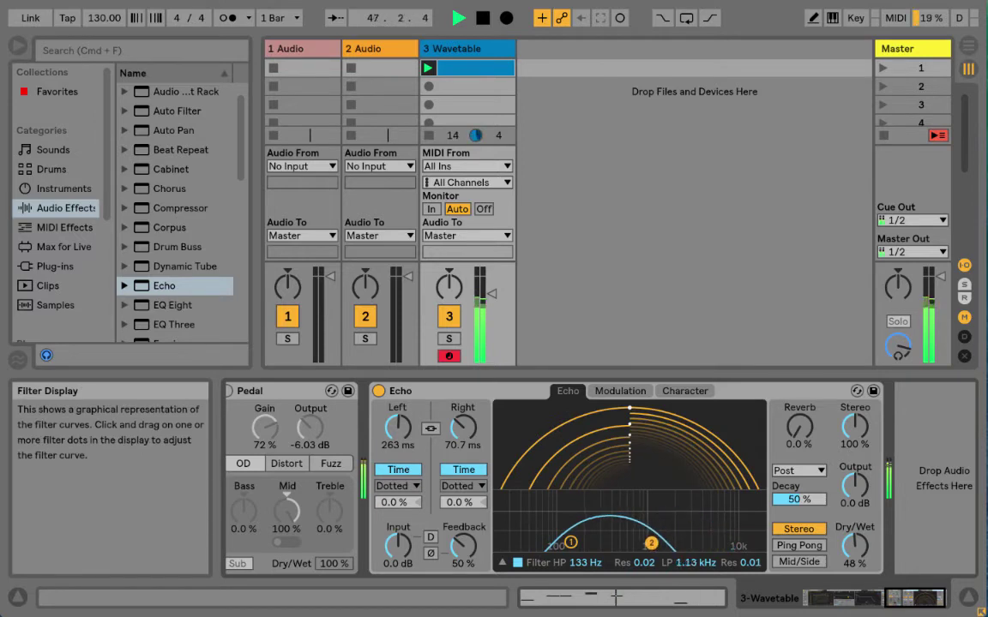
pyautogui.moveTo(570, 542); pyautogui.dragTo(657, 506)
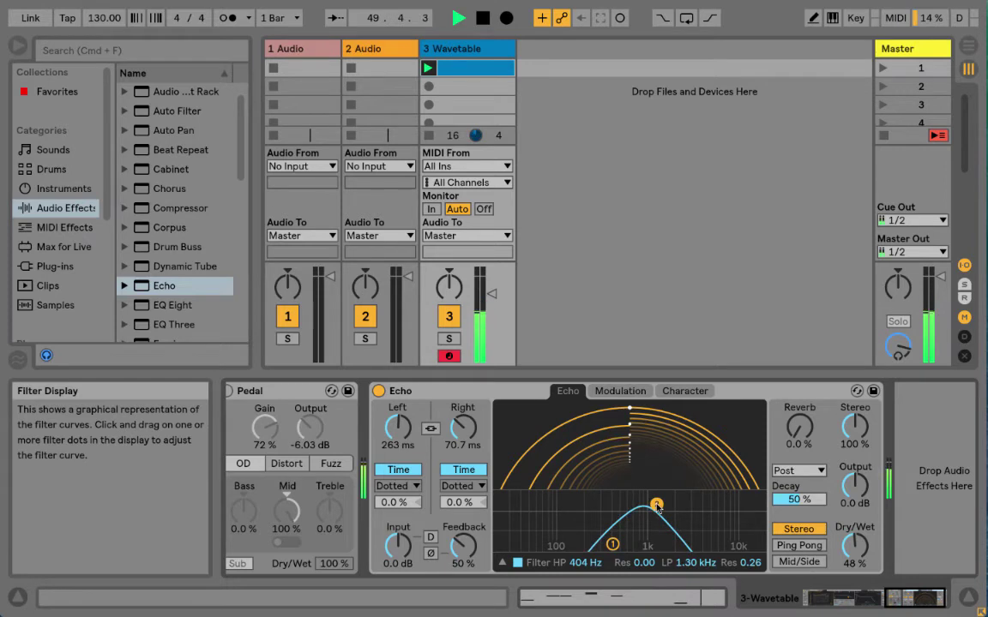
# Reset Echo's delay modulation to 0% and audition the clip while raising Dry/Wet to 84%
pyautogui.click(629, 393)
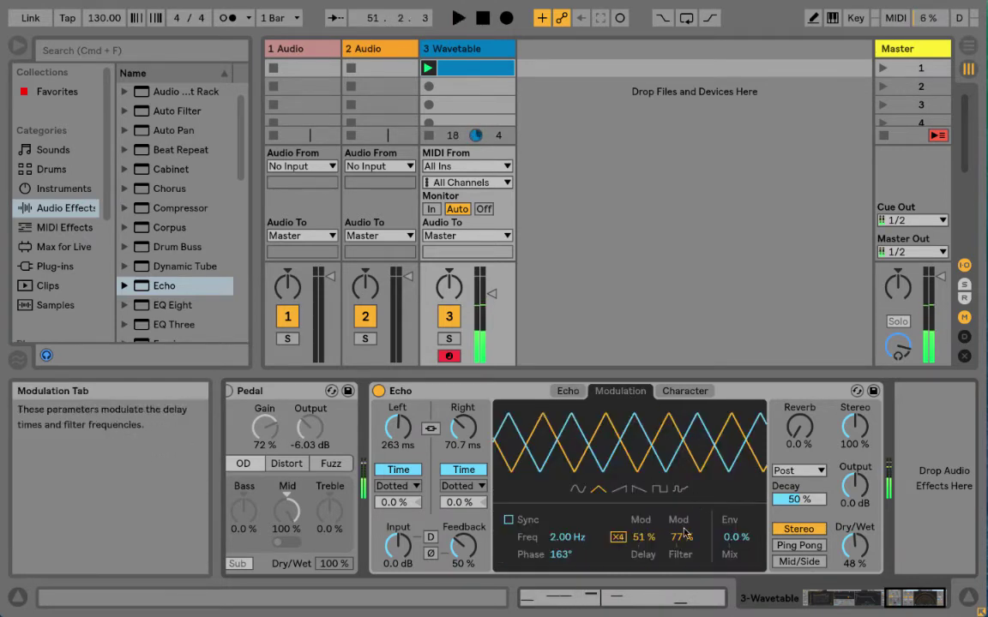
pyautogui.click(643, 537)
pyautogui.press('Delete')
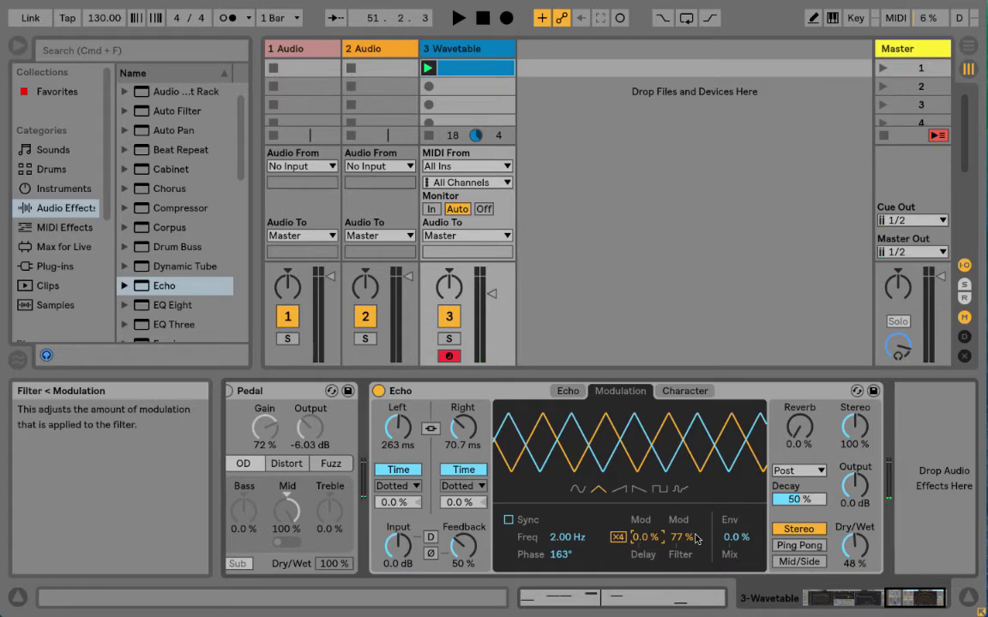
pyautogui.press('space')
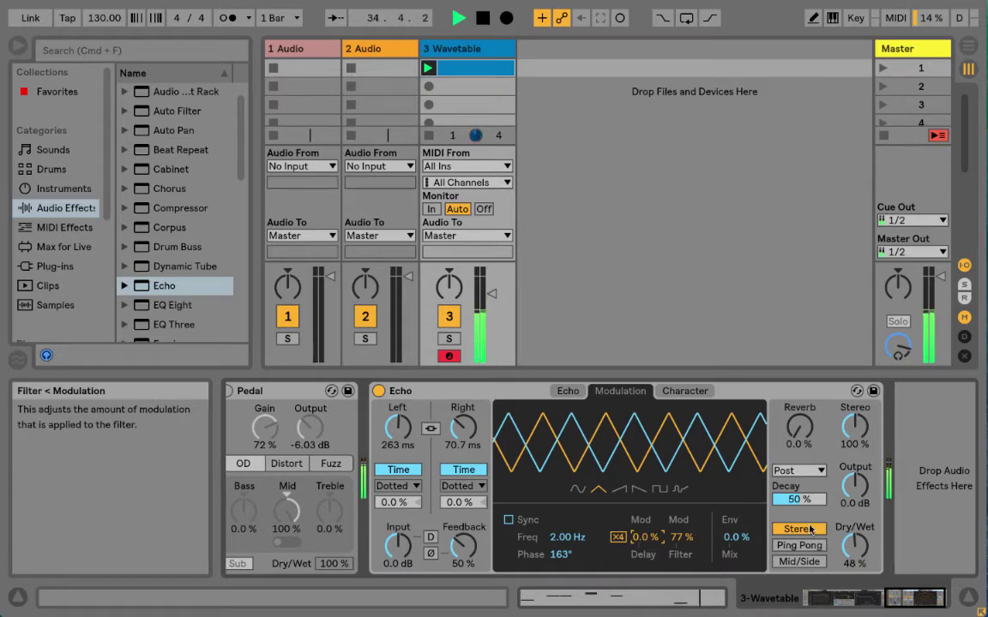
pyautogui.moveTo(855, 547); pyautogui.dragTo(855, 513)
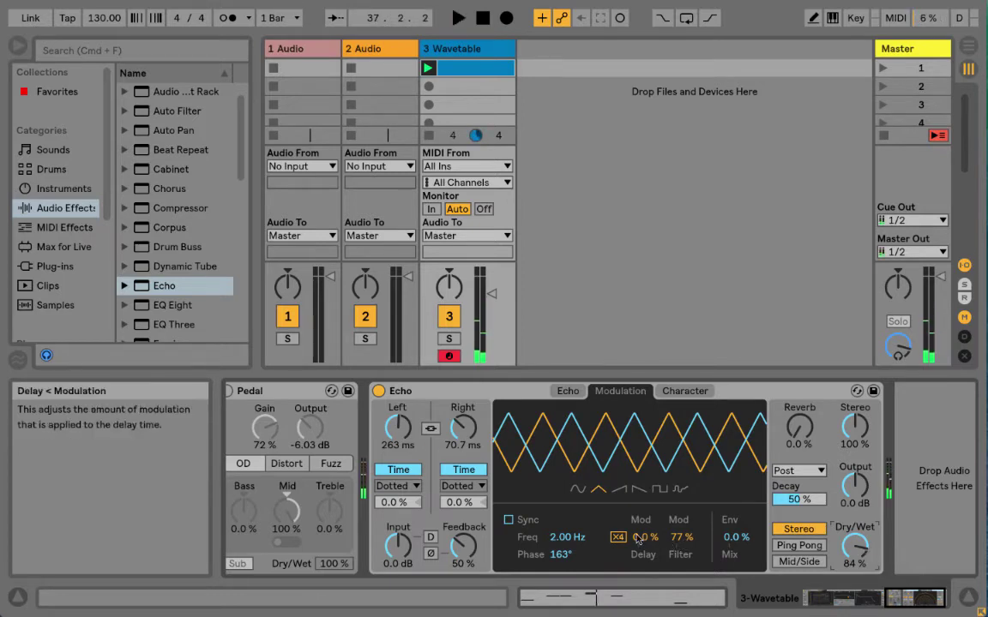
# Set Echo's delay modulation to 45% and audition the clip with the envelope mix at 100% and back at 0%
pyautogui.moveTo(645, 537); pyautogui.dragTo(645, 506)
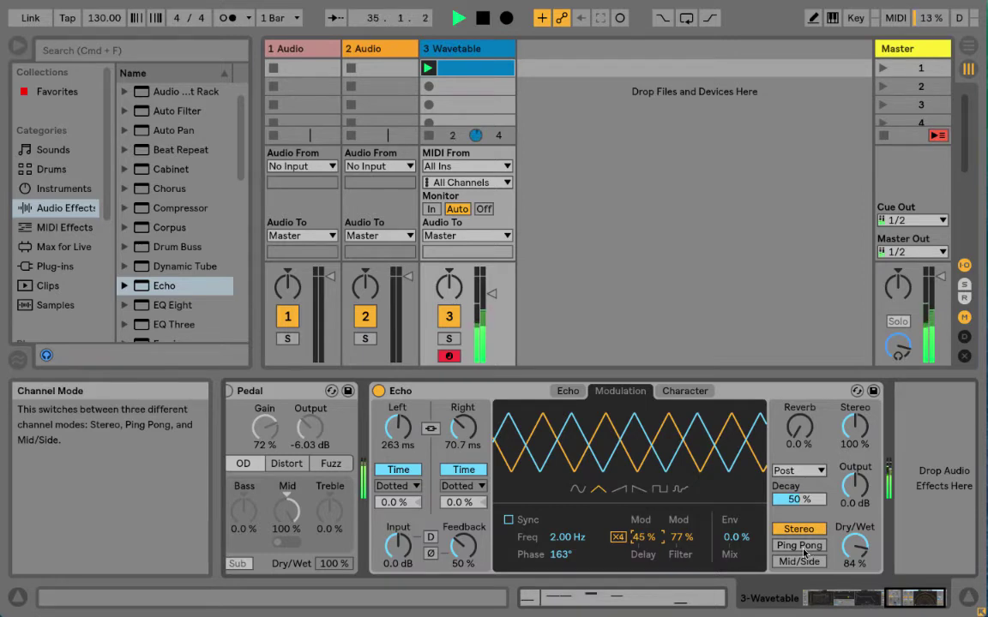
pyautogui.press('space')
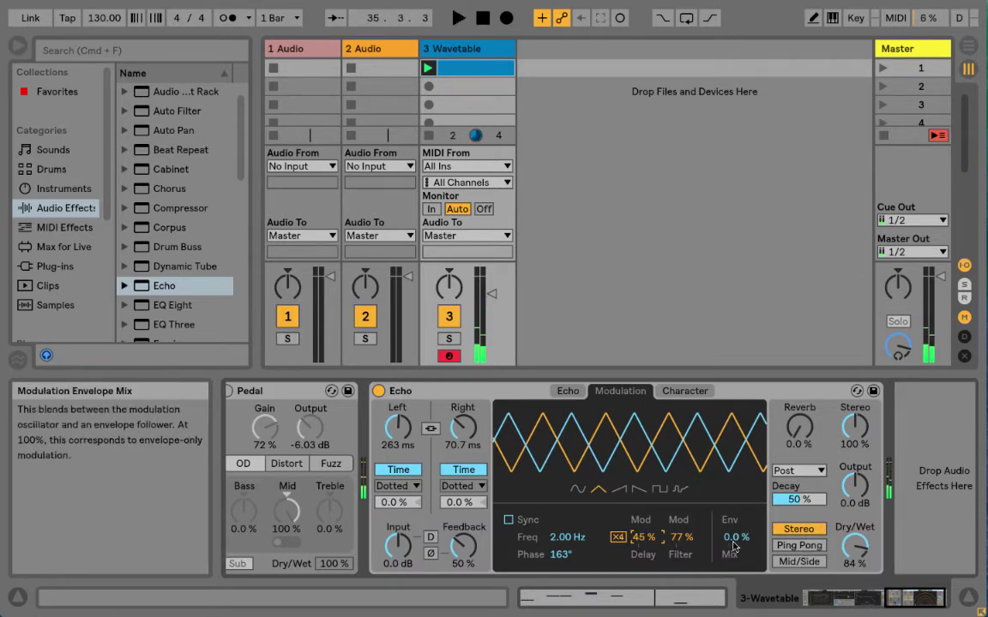
pyautogui.press('space')
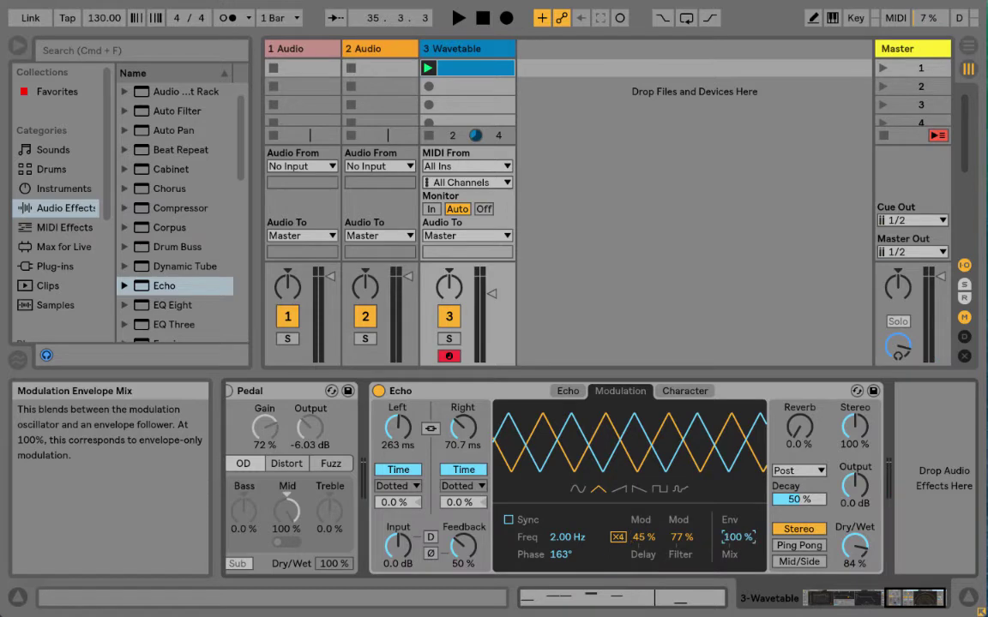
pyautogui.moveTo(736, 537)
pyautogui.mouseDown()
pyautogui.moveTo(735, 506)
pyautogui.moveTo(738, 540)
pyautogui.mouseUp()
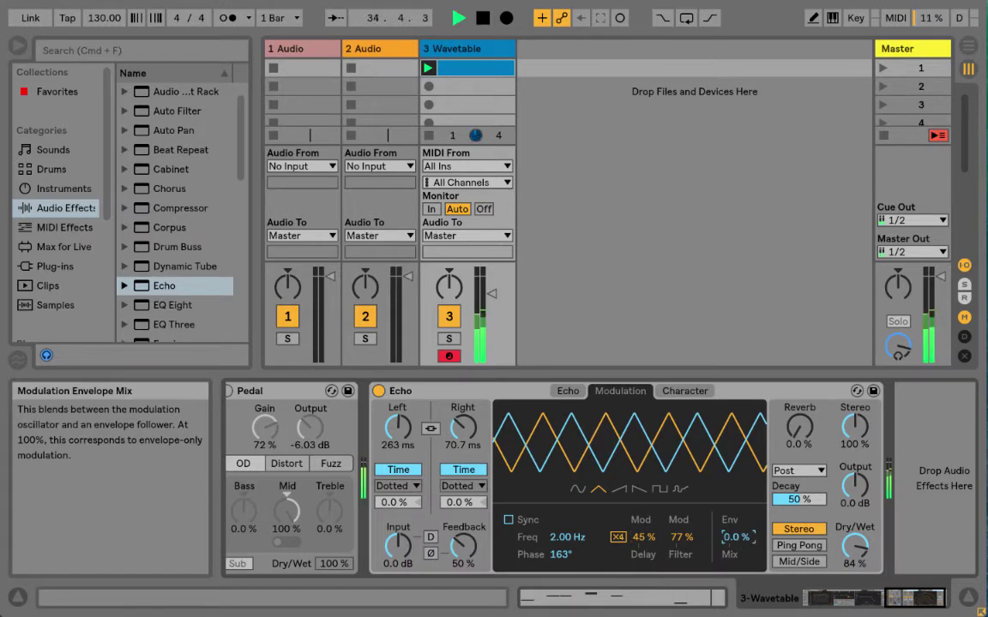
pyautogui.press('space')
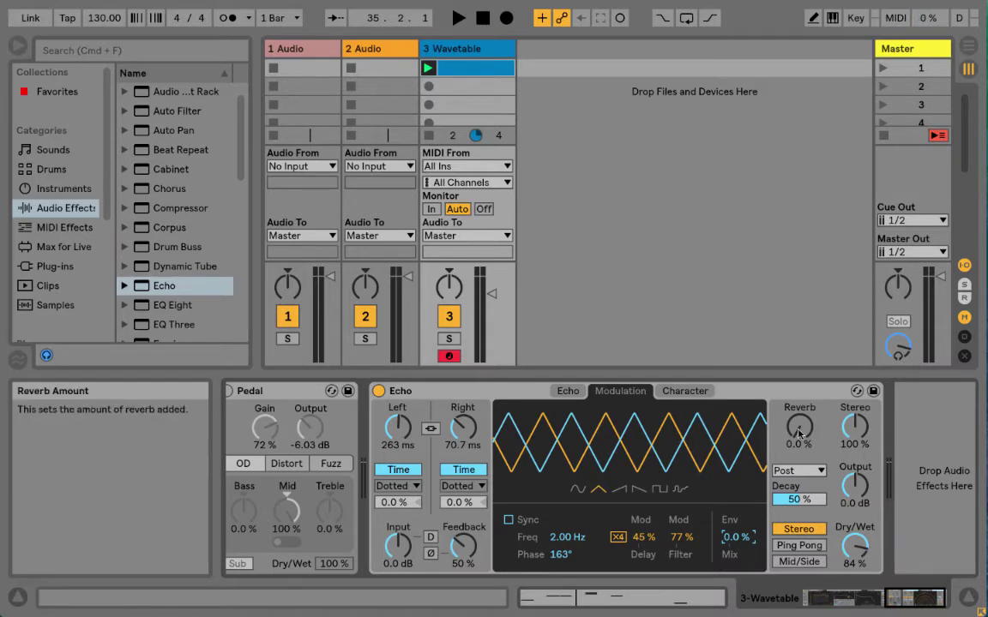
# While the clip plays, raise Echo's reverb to 54% and slightly increase the Wavetable track's volume
pyautogui.press('space')
pyautogui.moveTo(798, 433); pyautogui.dragTo(798, 387)
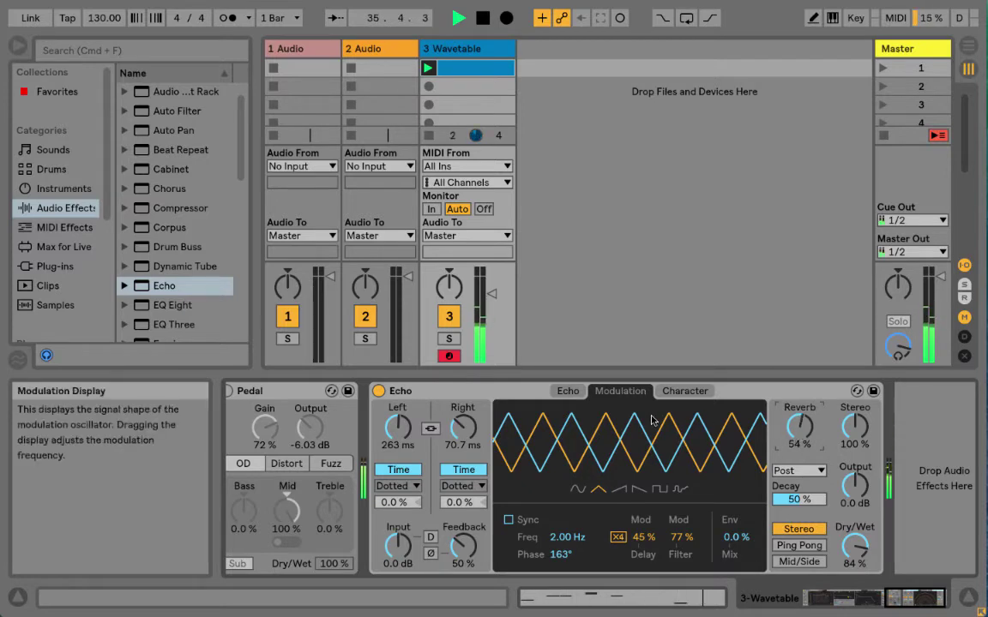
pyautogui.moveTo(492, 294); pyautogui.dragTo(491, 286)
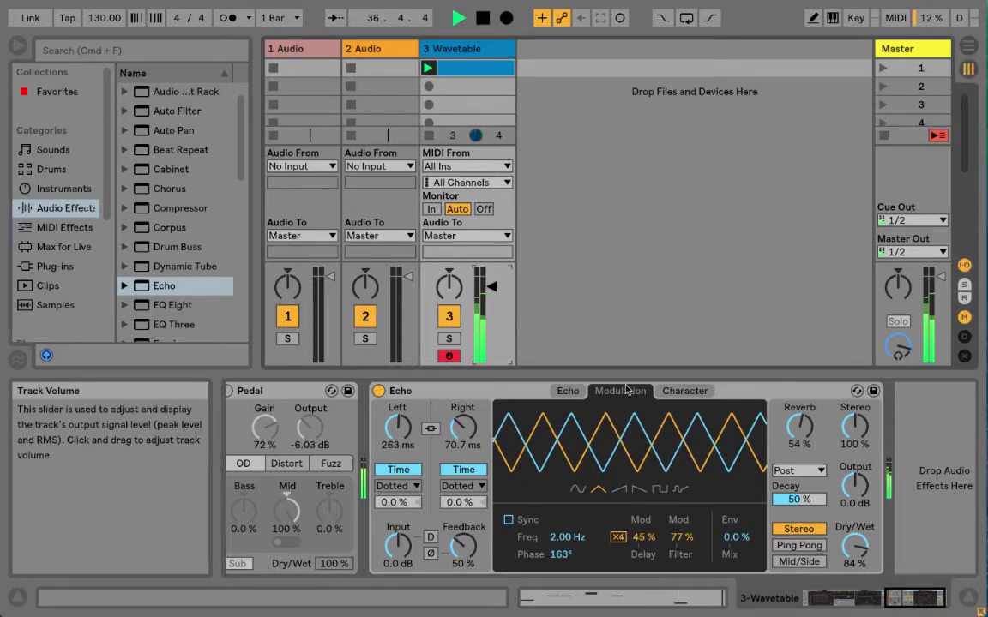
# Review Echo's reverb location options and keep Post
pyautogui.click(821, 471)
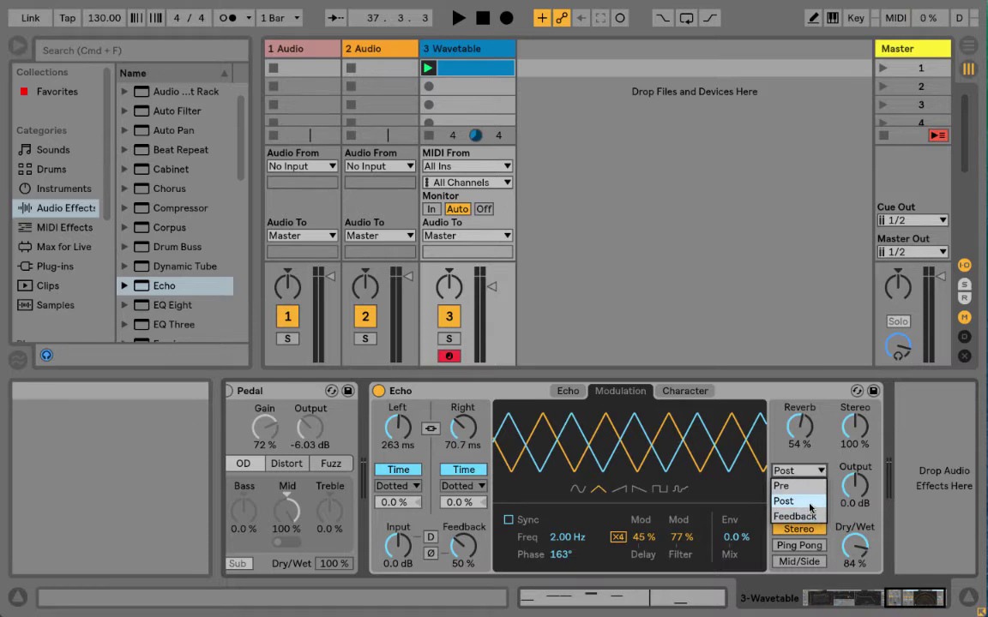
pyautogui.click(809, 503)
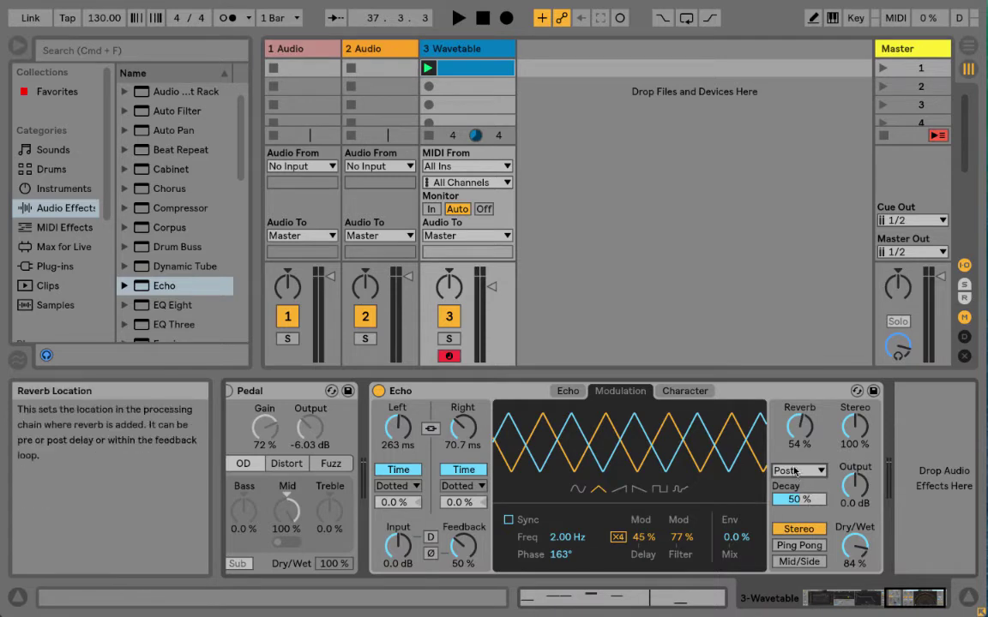
# Audition the clip with Echo's reverb location set to Pre, and return the location to Post
pyautogui.click(797, 471)
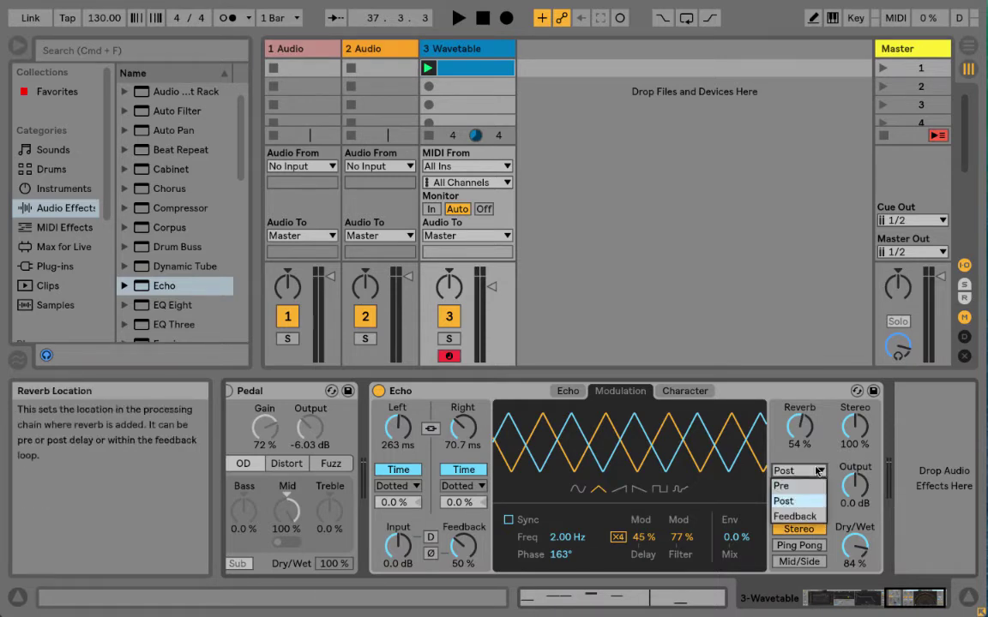
pyautogui.click(811, 485)
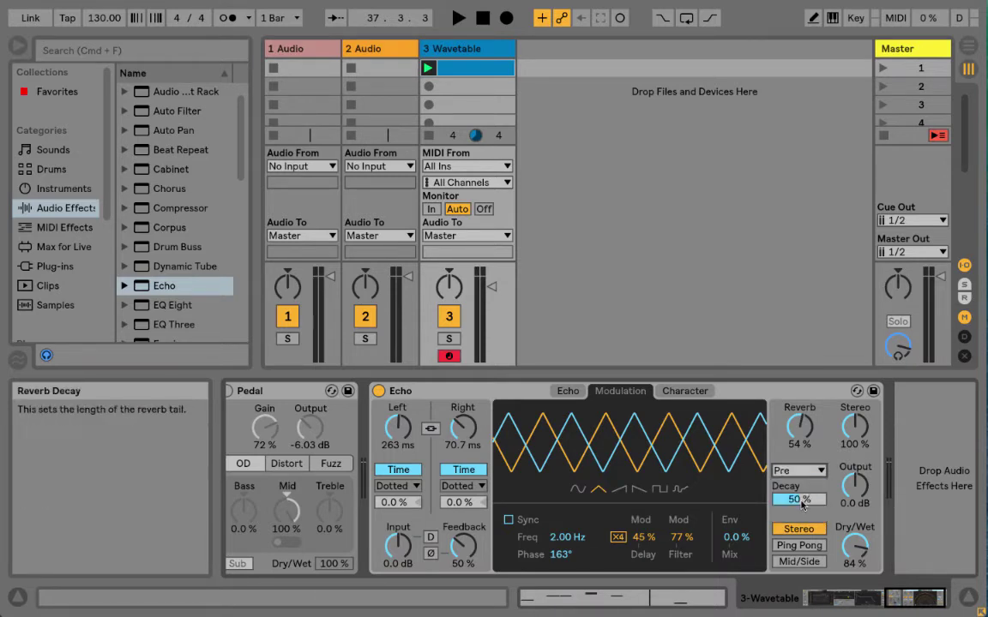
pyautogui.press('space')
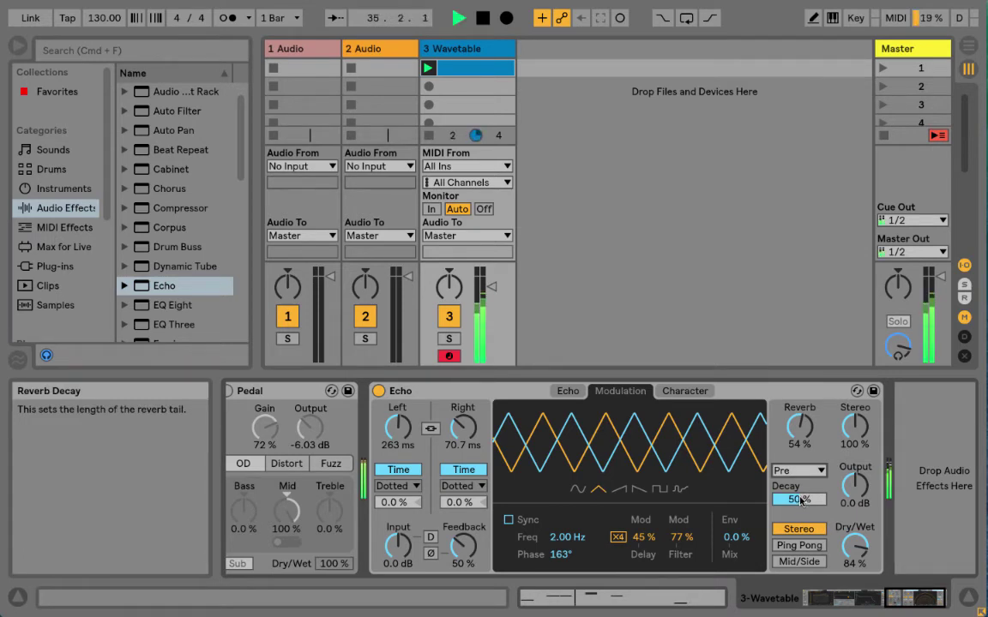
pyautogui.press('space')
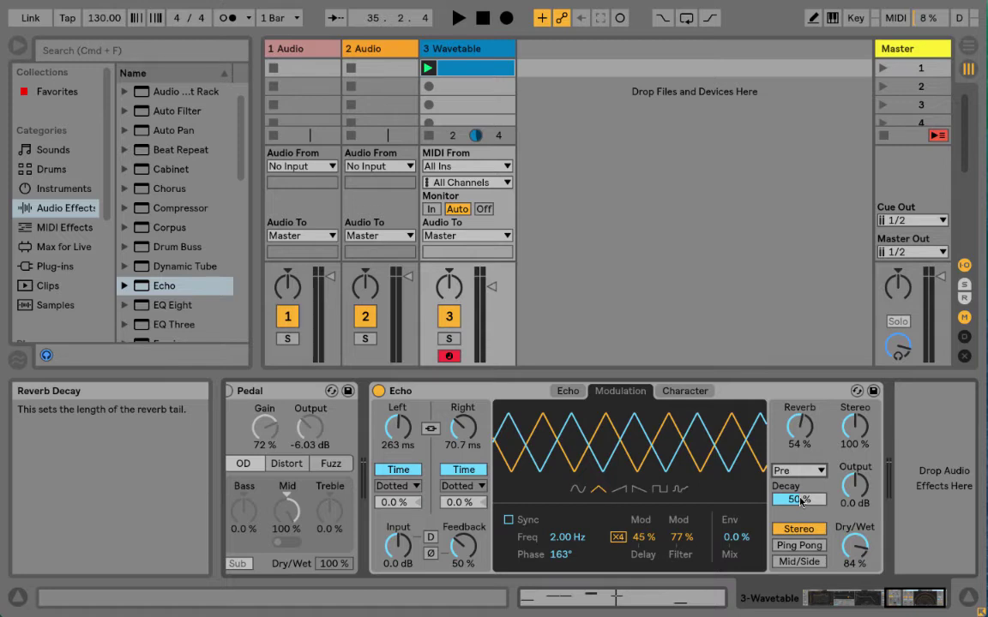
pyautogui.click(800, 471)
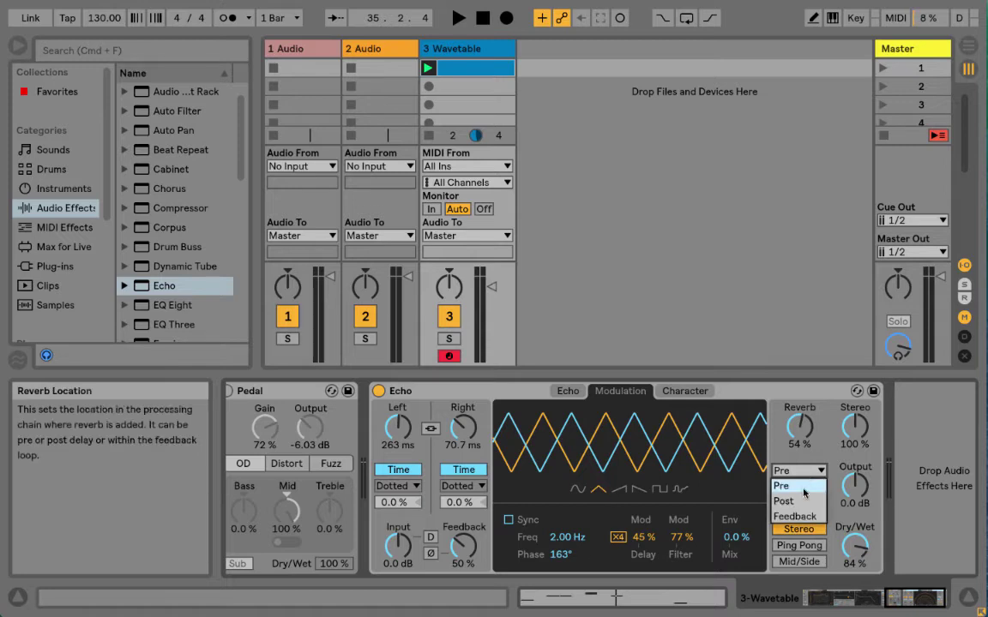
pyautogui.click(805, 501)
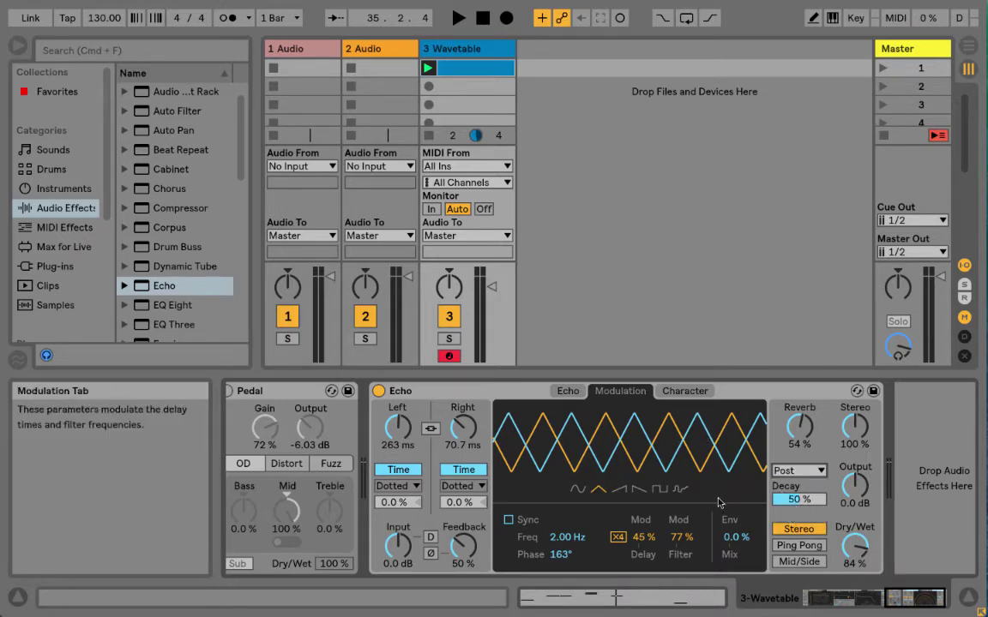
# Enable Echo's Noise with 30% morph, audition it at 100% amount, and settle the amount at 43%
pyautogui.click(691, 393)
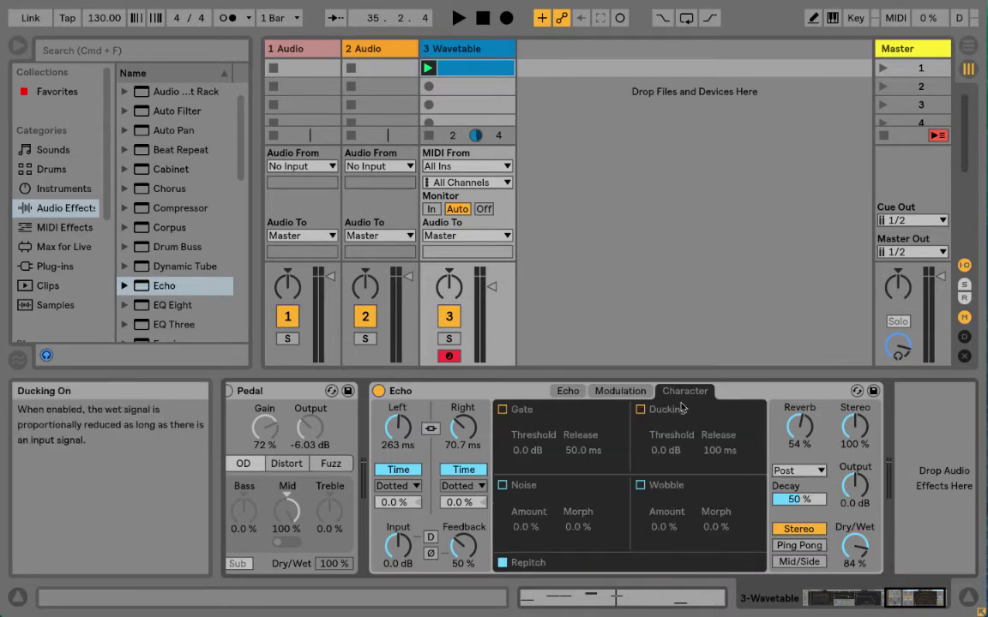
pyautogui.click(503, 486)
pyautogui.moveTo(524, 527); pyautogui.dragTo(530, 506)
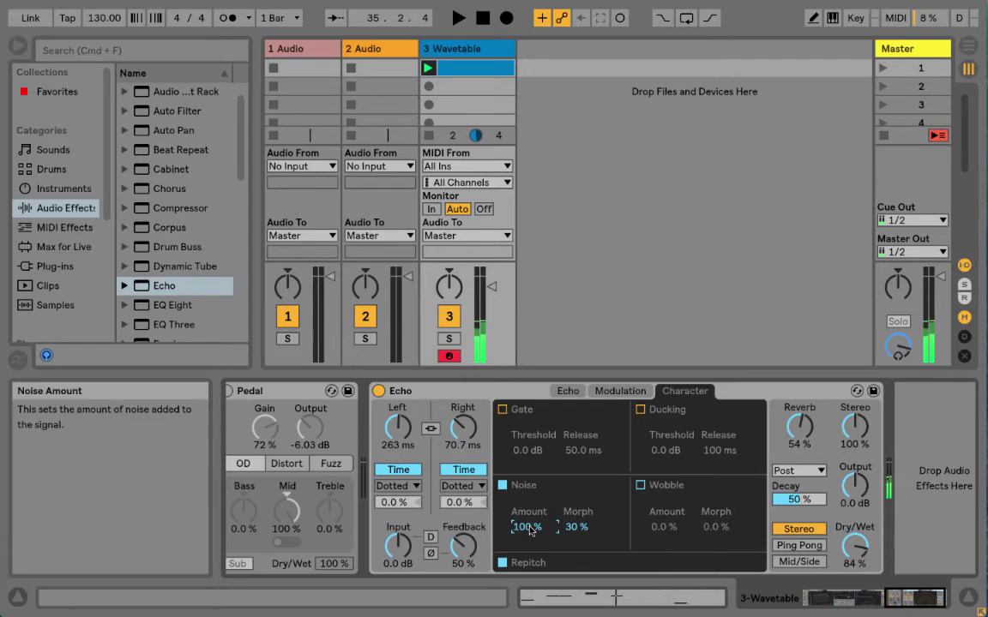
pyautogui.press('space')
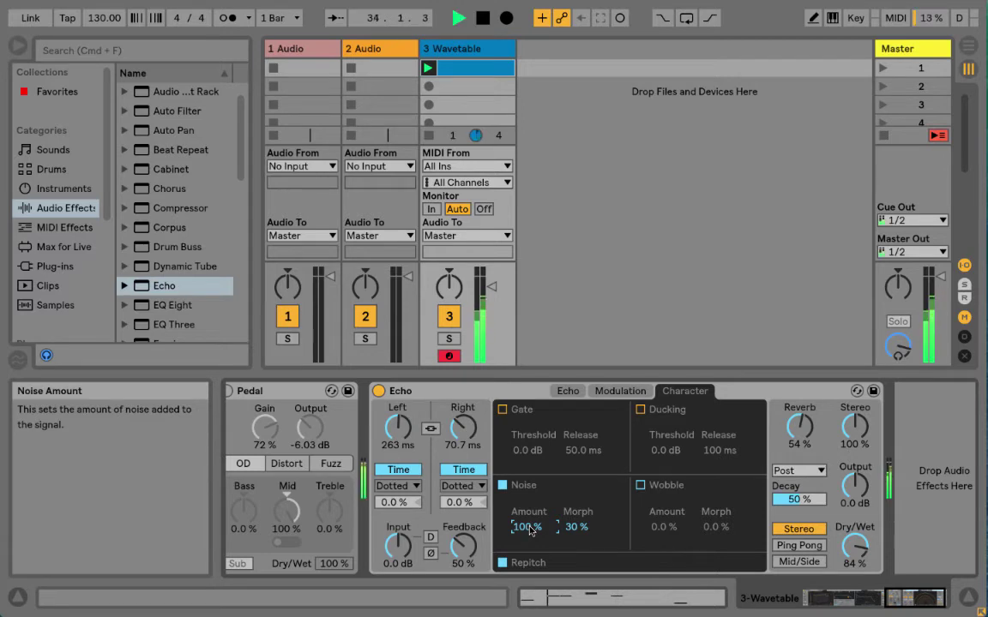
pyautogui.press('space')
pyautogui.moveTo(530, 528); pyautogui.dragTo(530, 600)
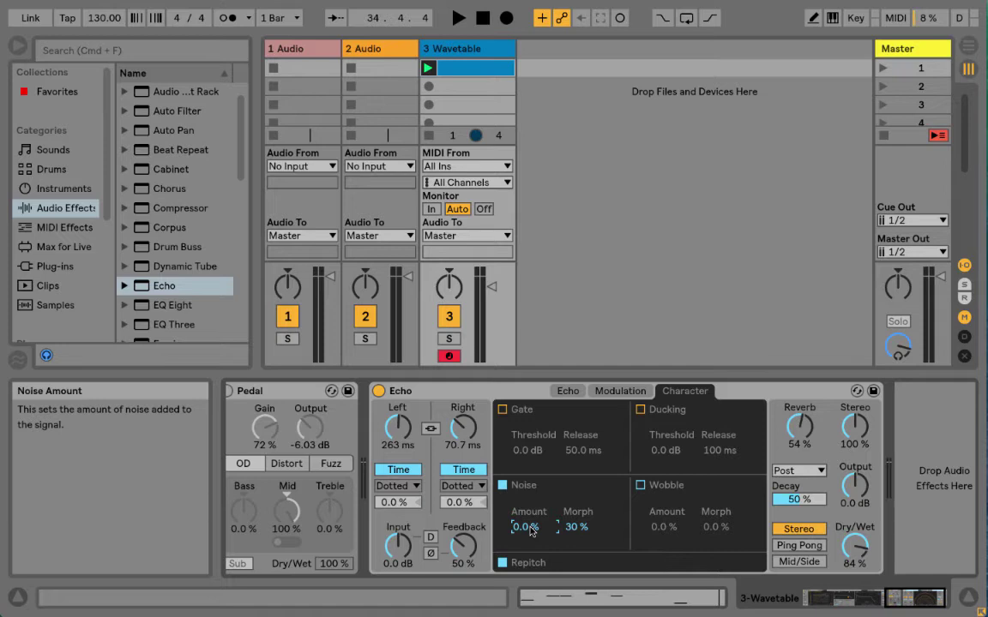
pyautogui.moveTo(531, 531); pyautogui.dragTo(531, 511)
# Enable Echo's Wobble and audition the clip while setting its amount to 73% and morph to 36%
pyautogui.click(639, 485)
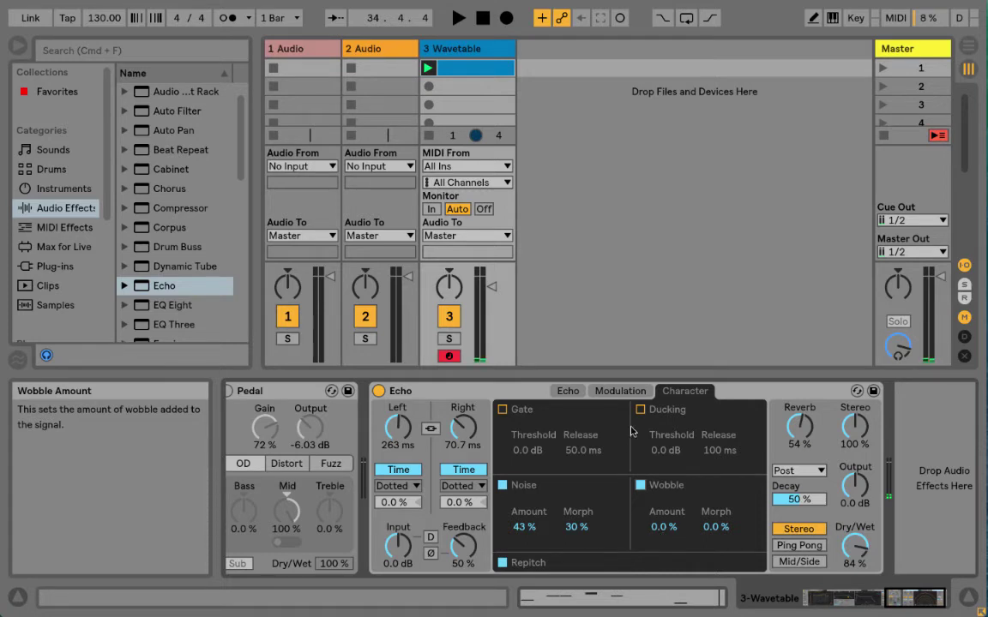
pyautogui.click(620, 391)
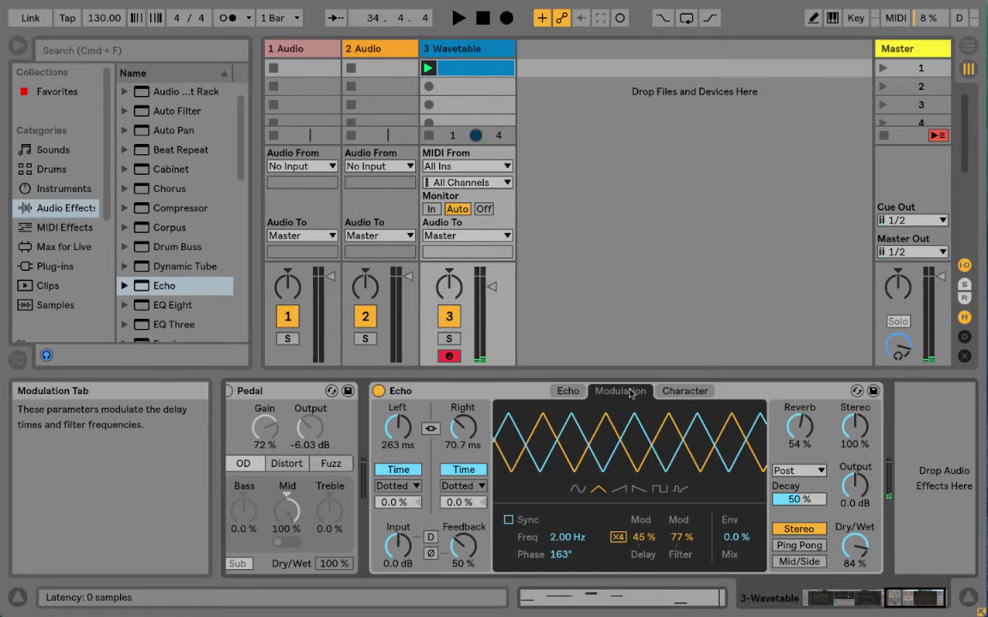
pyautogui.click(677, 393)
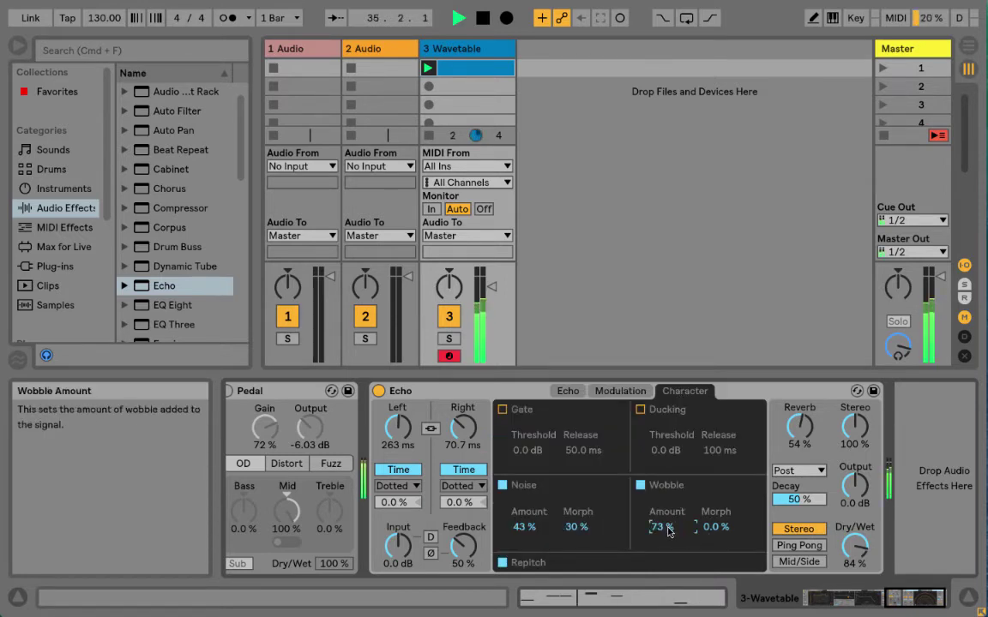
pyautogui.moveTo(713, 531); pyautogui.dragTo(713, 530)
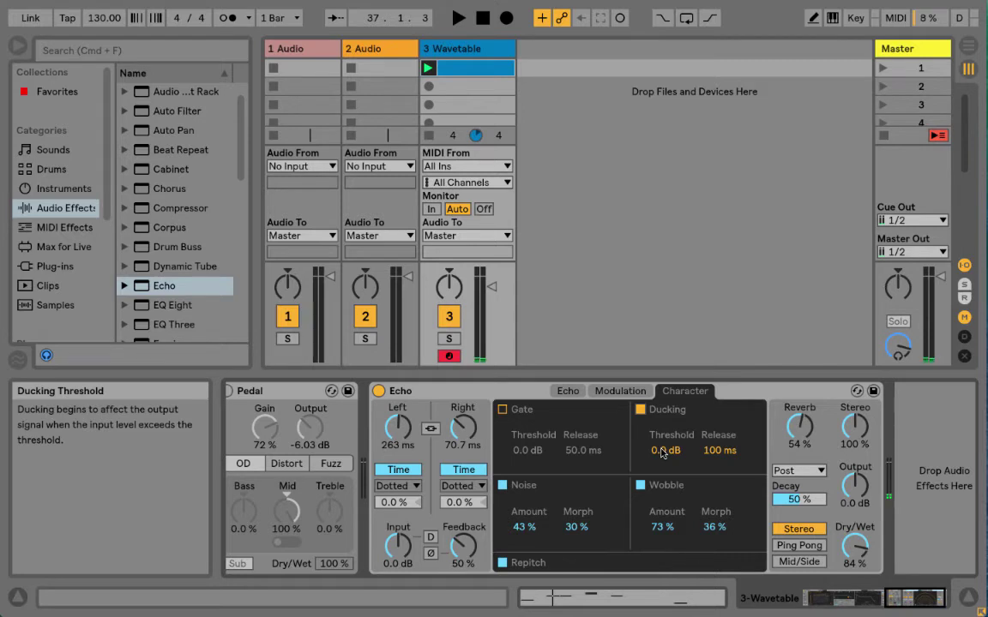
# Audition Echo's Ducking with a -30 dB threshold and 1.50 s release, and switch Ducking off
pyautogui.moveTo(662, 453); pyautogui.dragTo(662, 479)
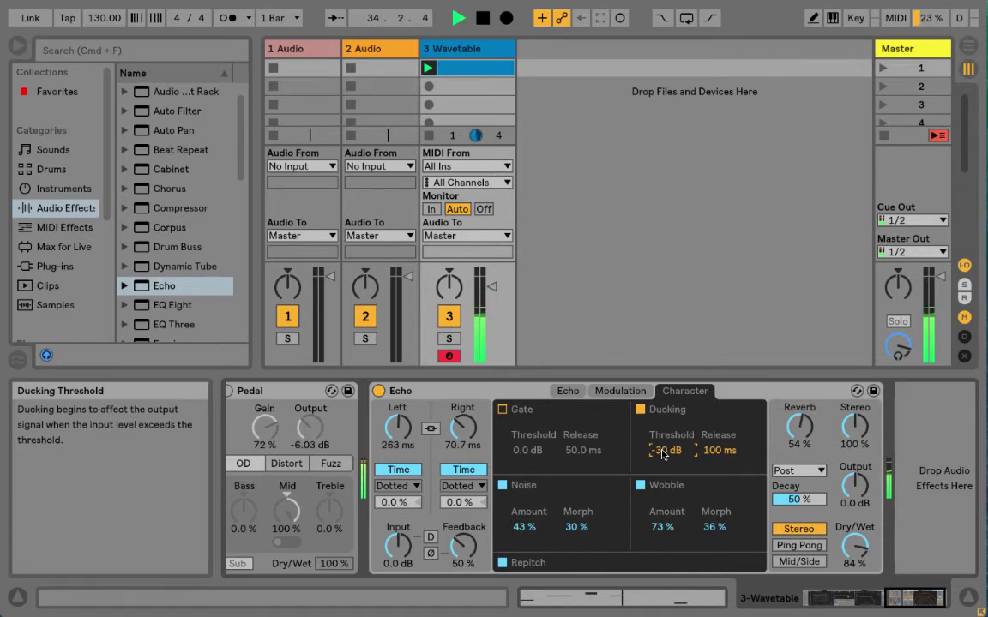
pyautogui.moveTo(720, 450); pyautogui.dragTo(721, 404)
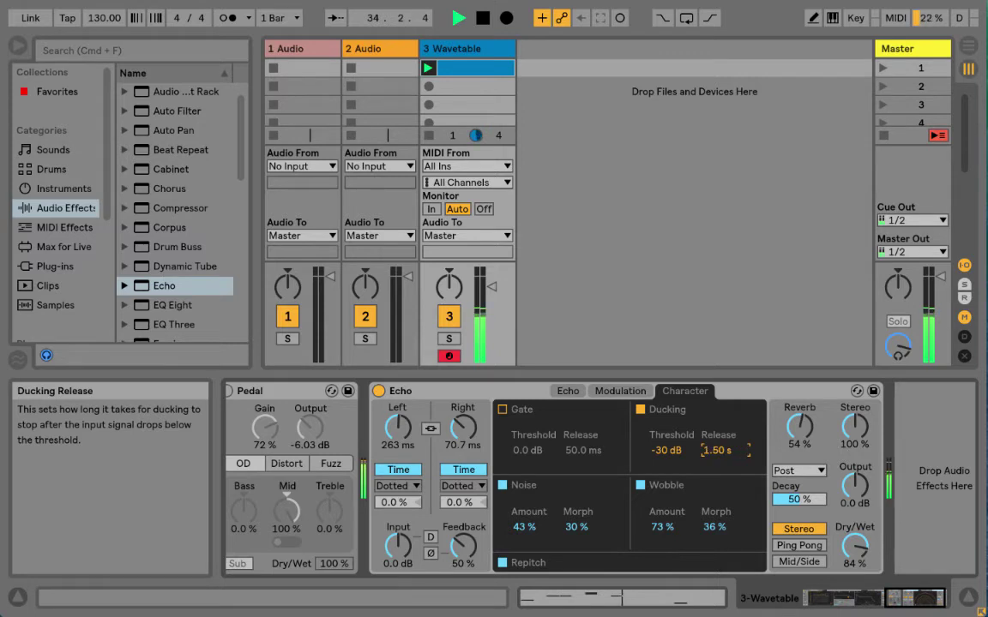
pyautogui.press('space')
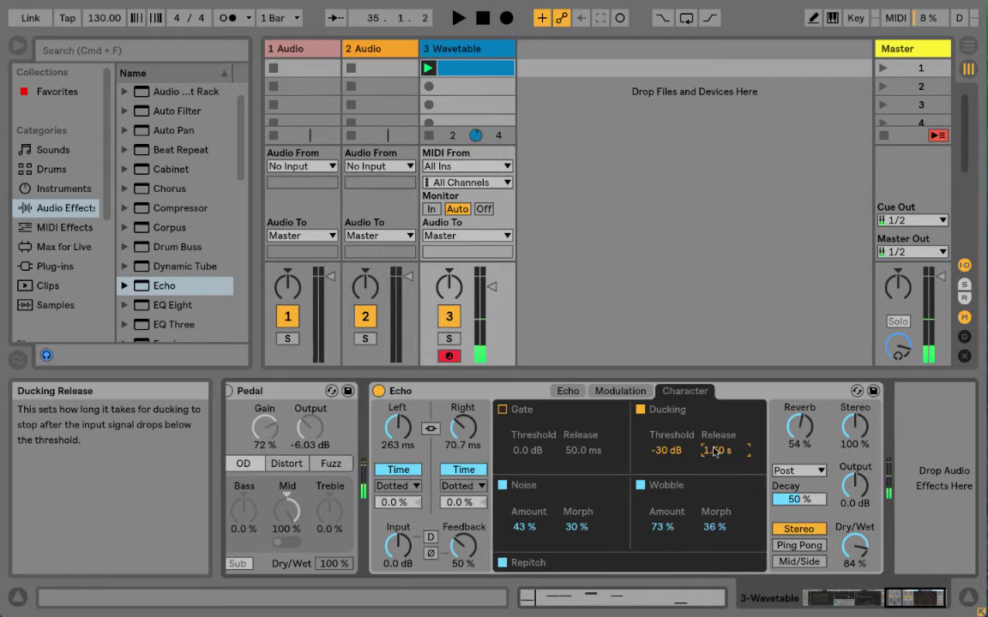
pyautogui.click(639, 410)
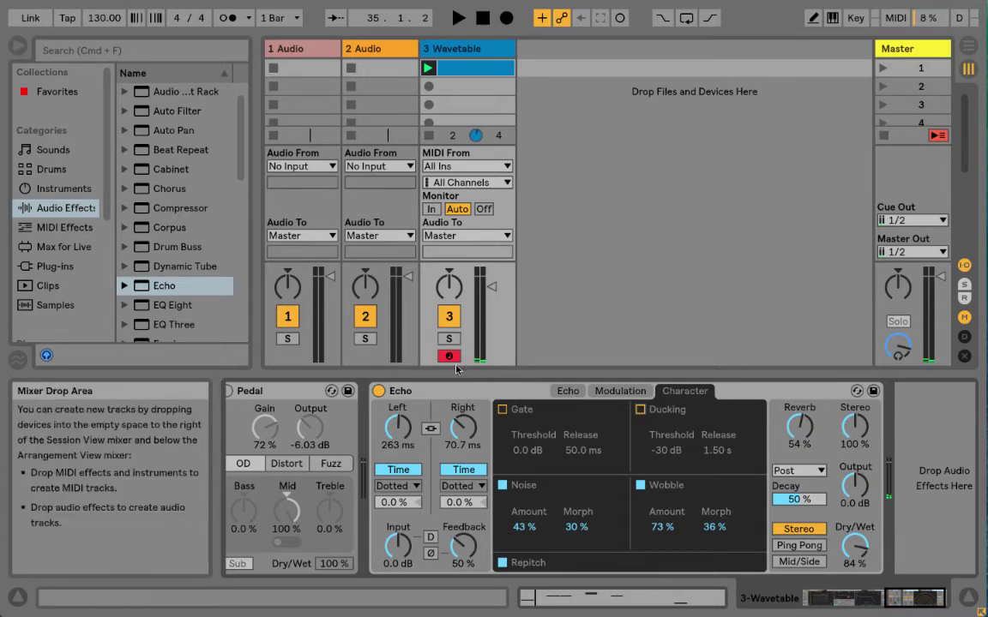
# While the clip plays, enable Pedal, set its Treble to 46% and Bass to 48%, and change its type to Distort
pyautogui.hscroll(1, 507, 443)
pyautogui.hscroll(-10, 507, 443)
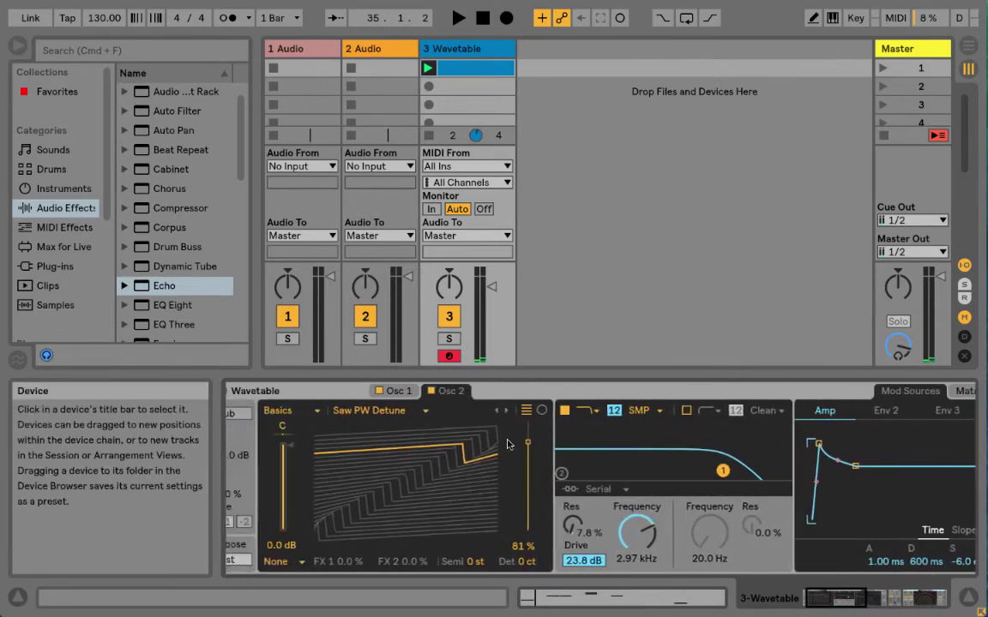
pyautogui.hscroll(5, 506, 443)
pyautogui.hscroll(8, 507, 443)
pyautogui.hscroll(-15, 507, 443)
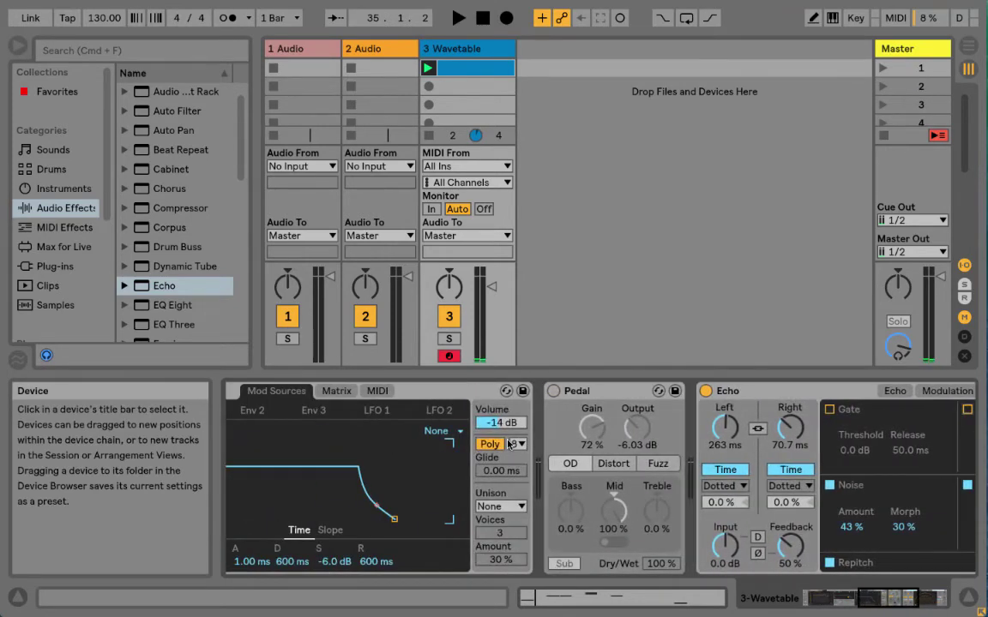
pyautogui.hscroll(17, 506, 443)
pyautogui.hscroll(-11, 506, 443)
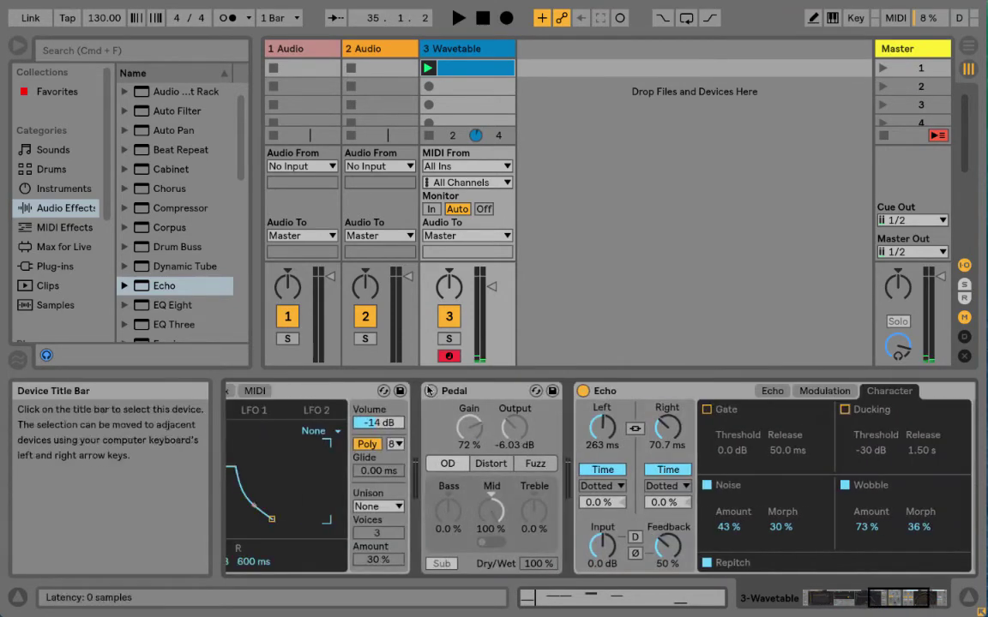
pyautogui.press('space')
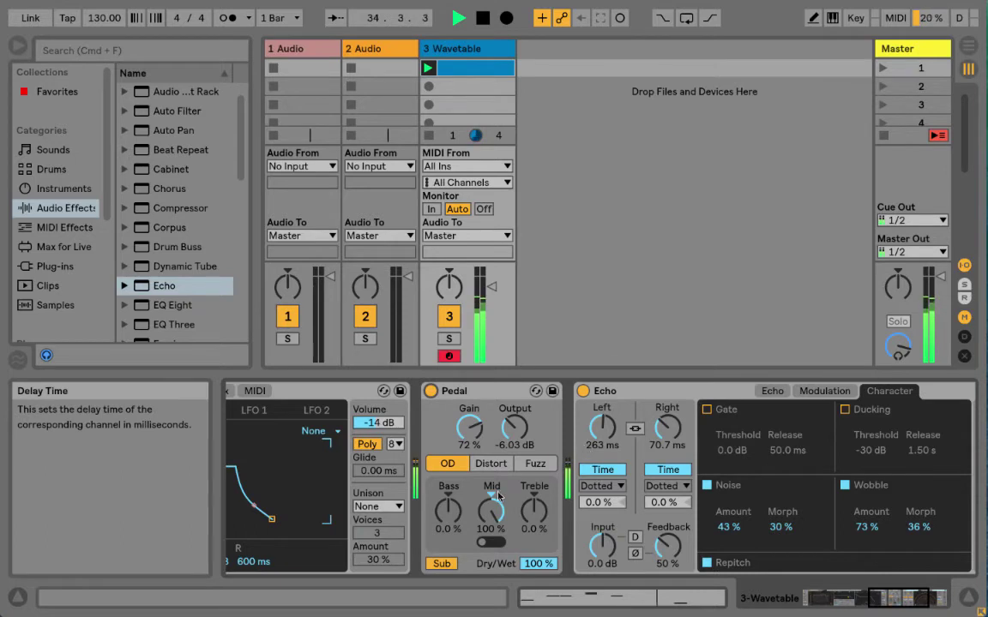
pyautogui.moveTo(533, 511); pyautogui.dragTo(533, 478)
pyautogui.moveTo(447, 511); pyautogui.dragTo(448, 477)
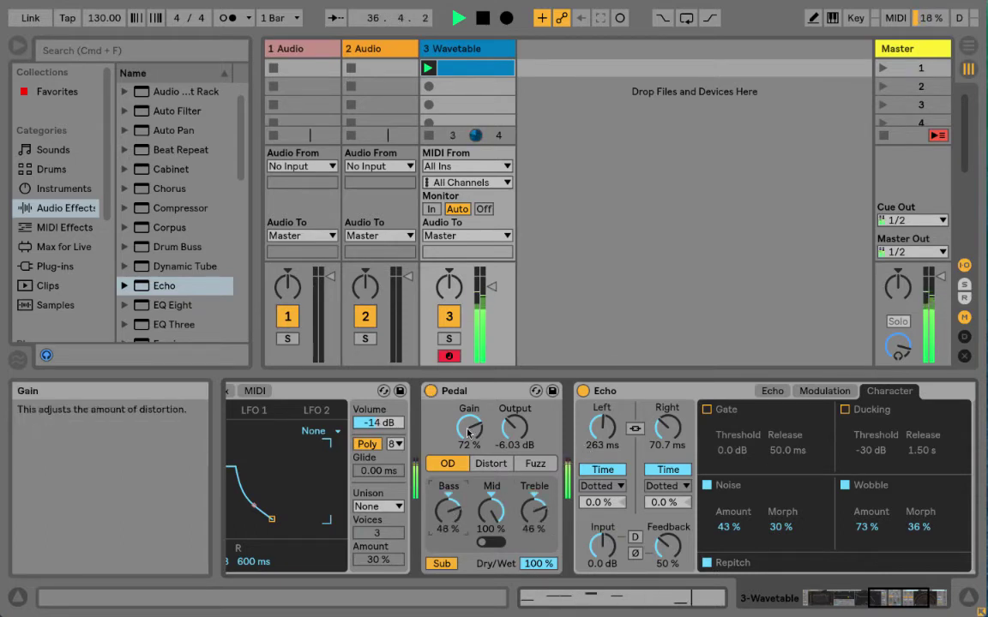
pyautogui.click(490, 463)
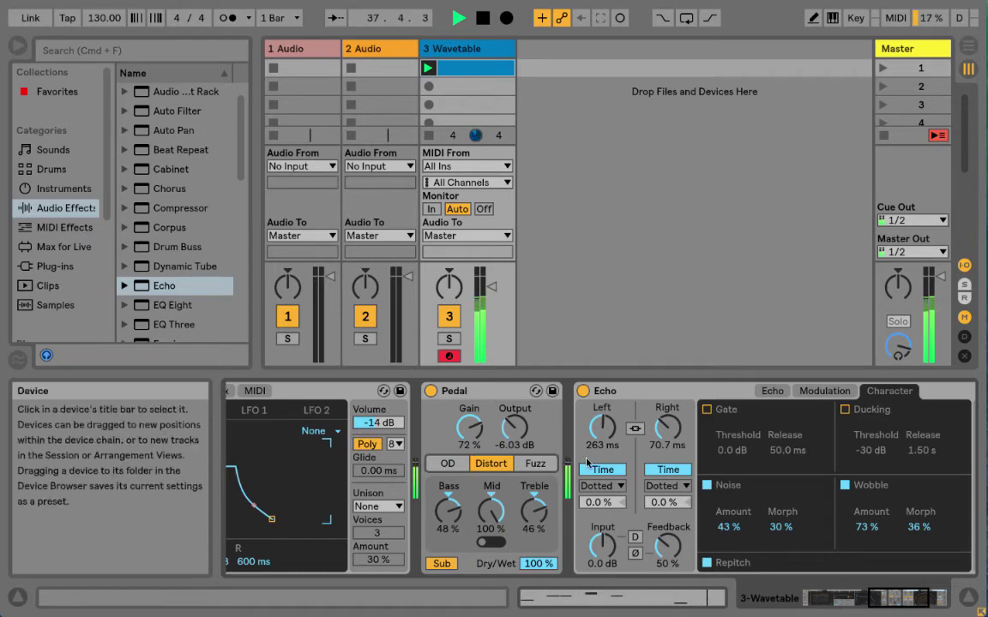
# Audition Echo's modulation envelope mix at 22%, return it to 0%, and stop playback
pyautogui.hscroll(5, 527, 417)
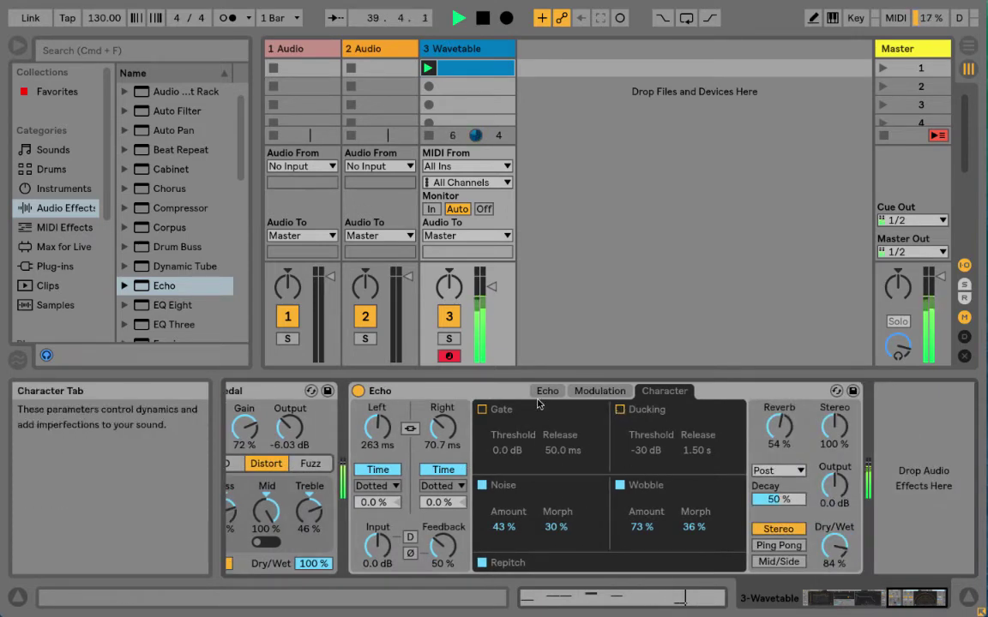
pyautogui.click(599, 391)
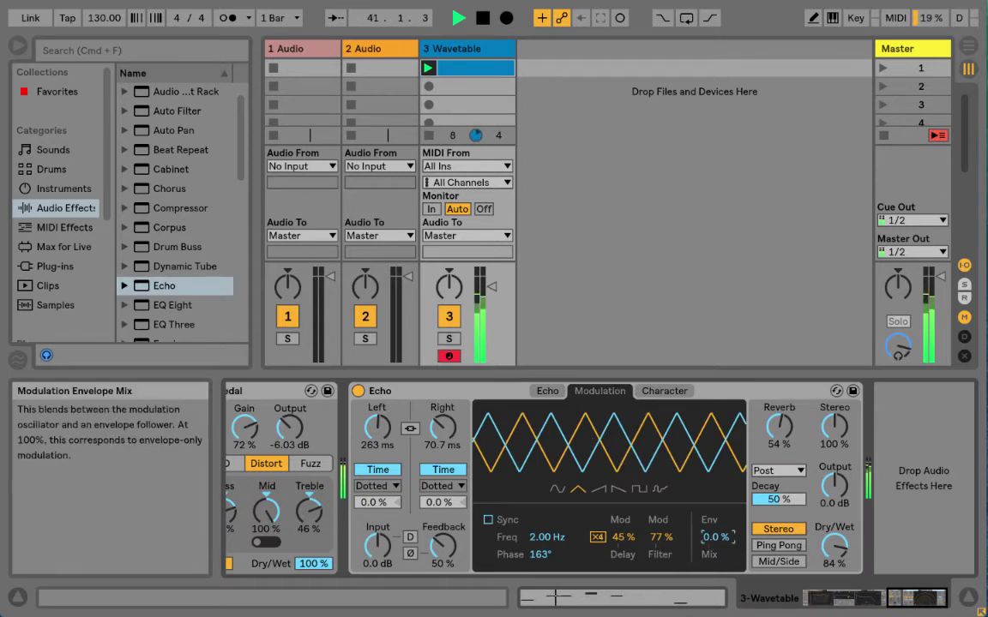
pyautogui.moveTo(712, 537); pyautogui.dragTo(718, 568)
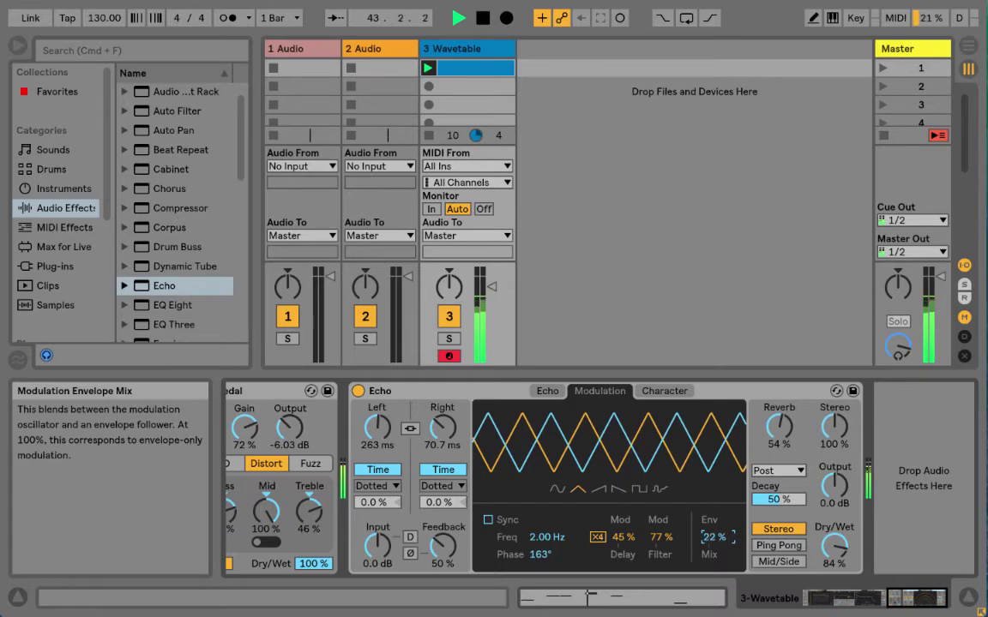
pyautogui.press('space')
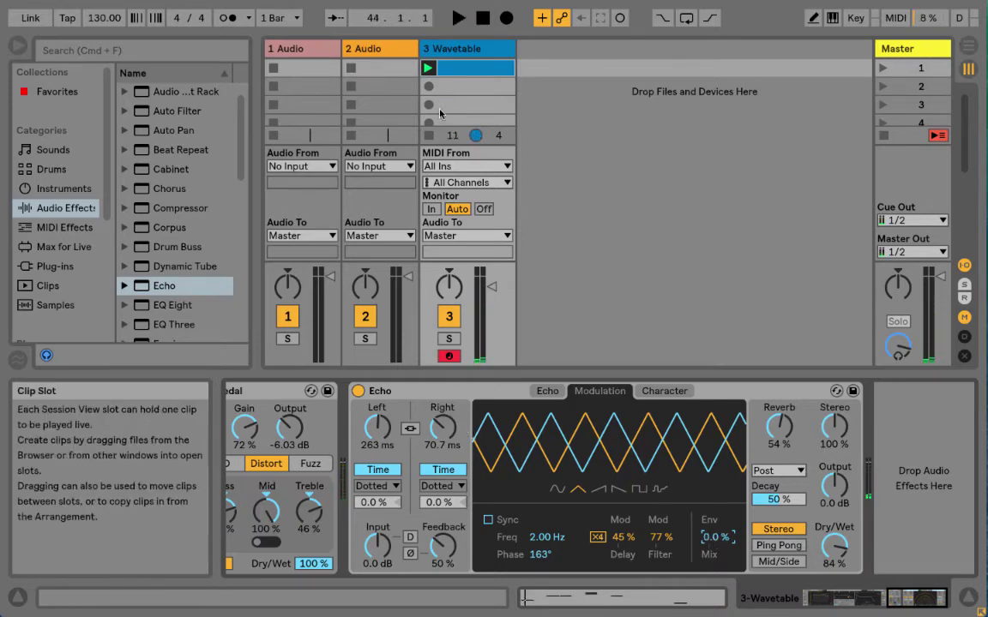
pyautogui.hscroll(-5, 266, 463)
pyautogui.hscroll(4, 316, 465)
pyautogui.hscroll(1, 317, 465)
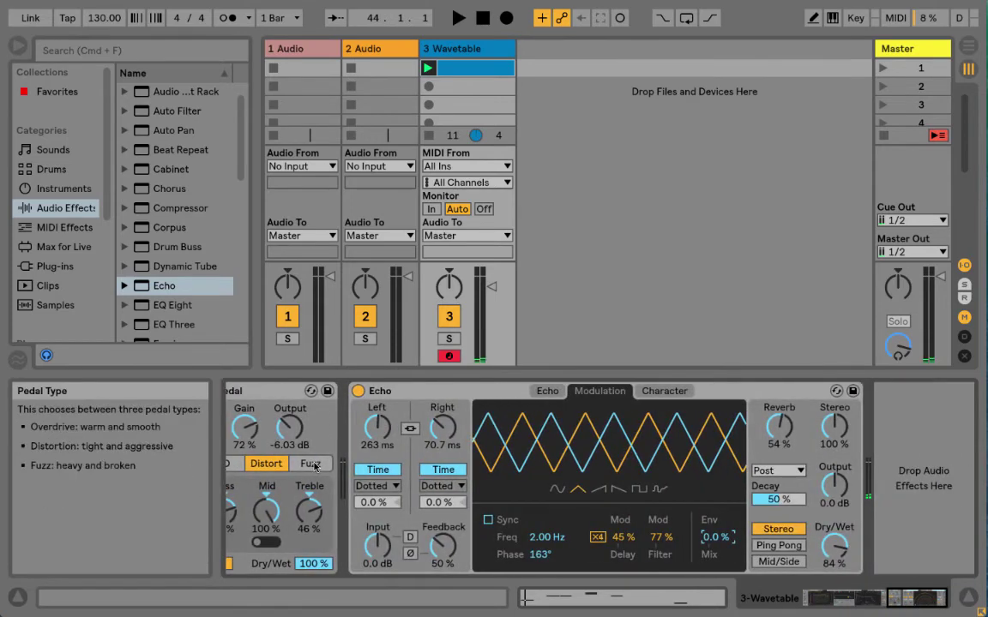
pyautogui.hscroll(-8, 315, 466)
pyautogui.hscroll(4, 314, 467)
pyautogui.hscroll(6, 314, 467)
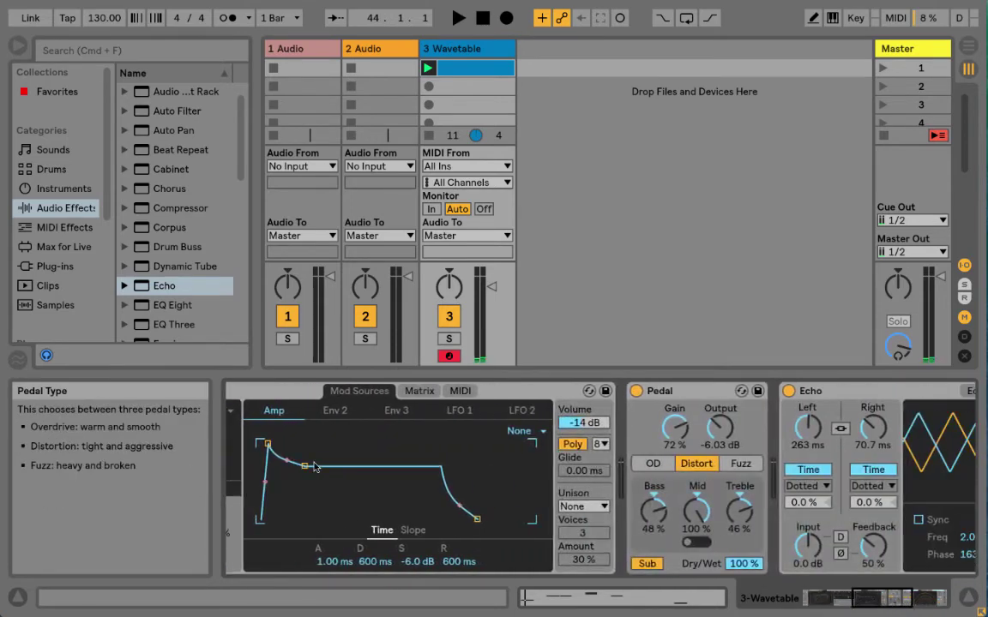
pyautogui.hscroll(-10, 314, 468)
pyautogui.hscroll(7, 314, 467)
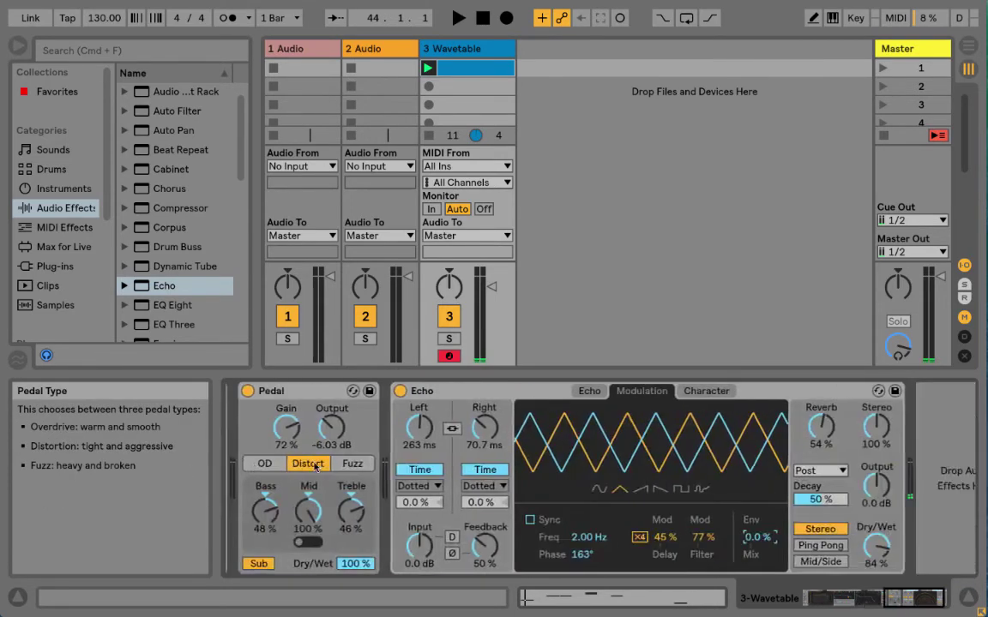
pyautogui.hscroll(-8, 314, 466)
pyautogui.hscroll(6, 315, 466)
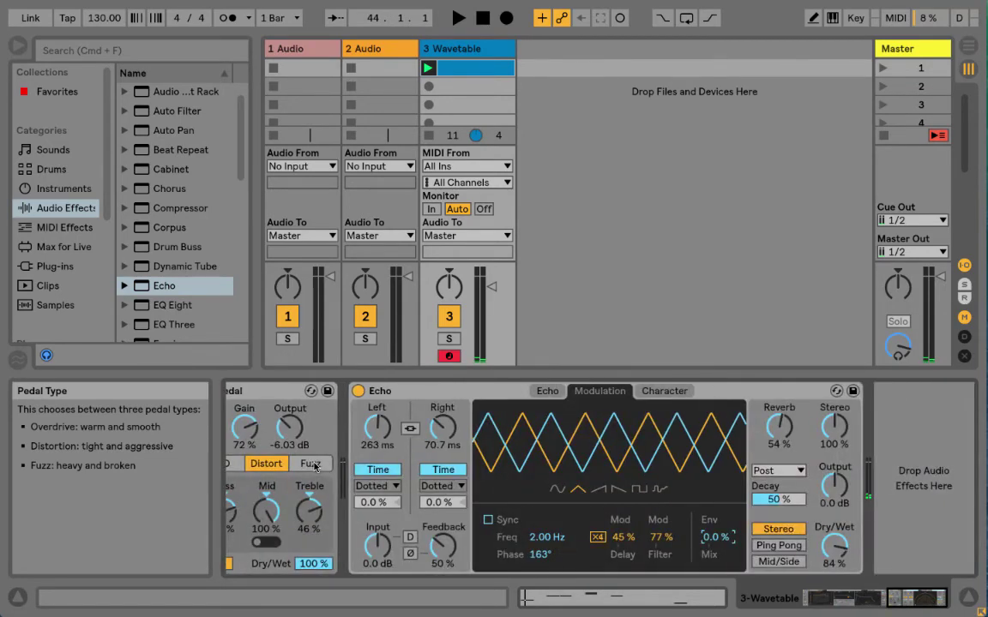
pyautogui.hscroll(-8, 314, 464)
pyautogui.hscroll(6, 314, 466)
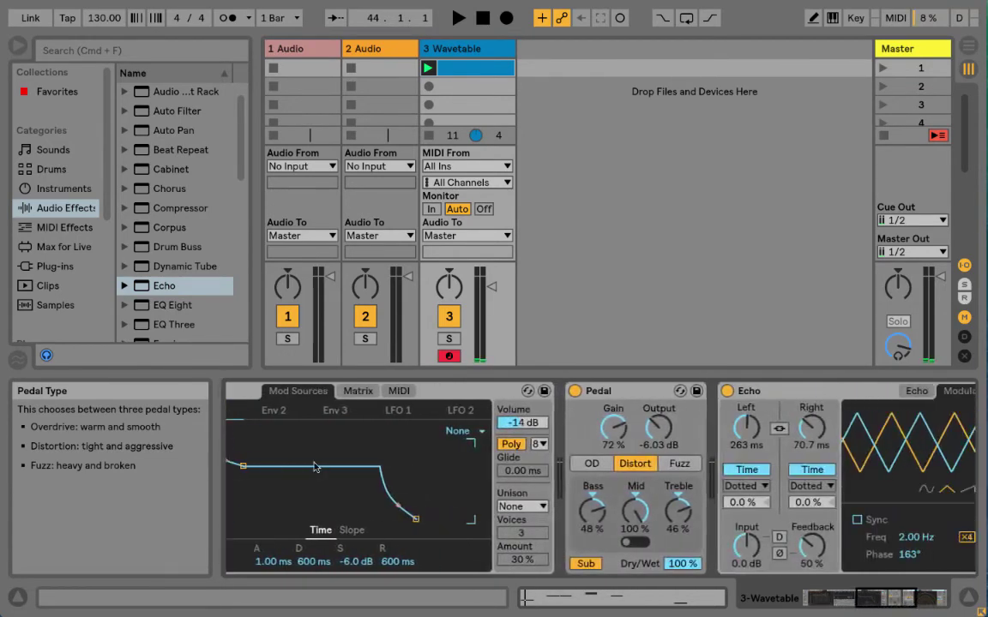
pyautogui.hscroll(5, 314, 467)
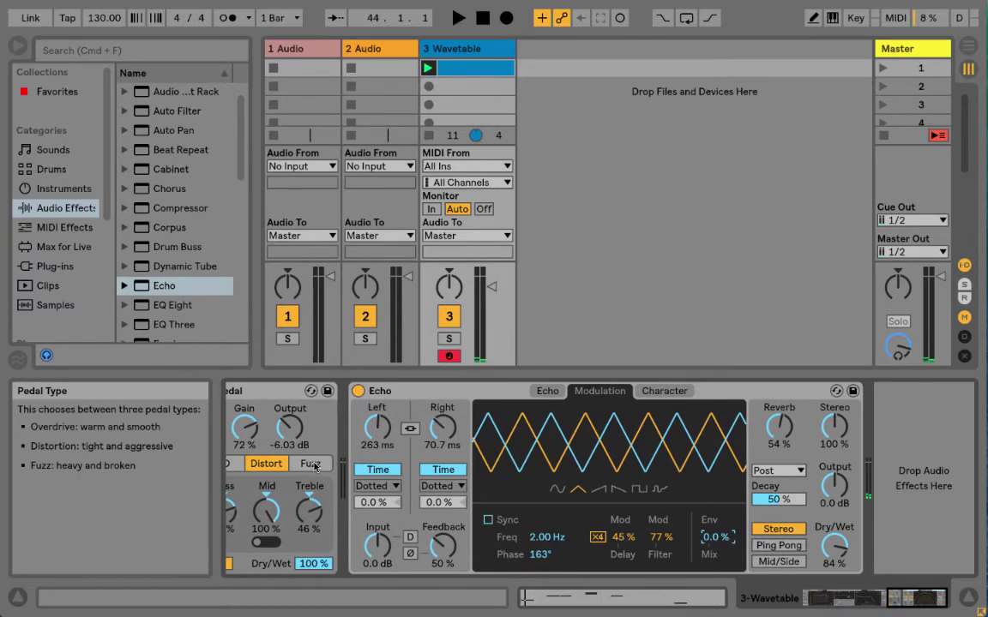
pyautogui.hscroll(-8, 315, 466)
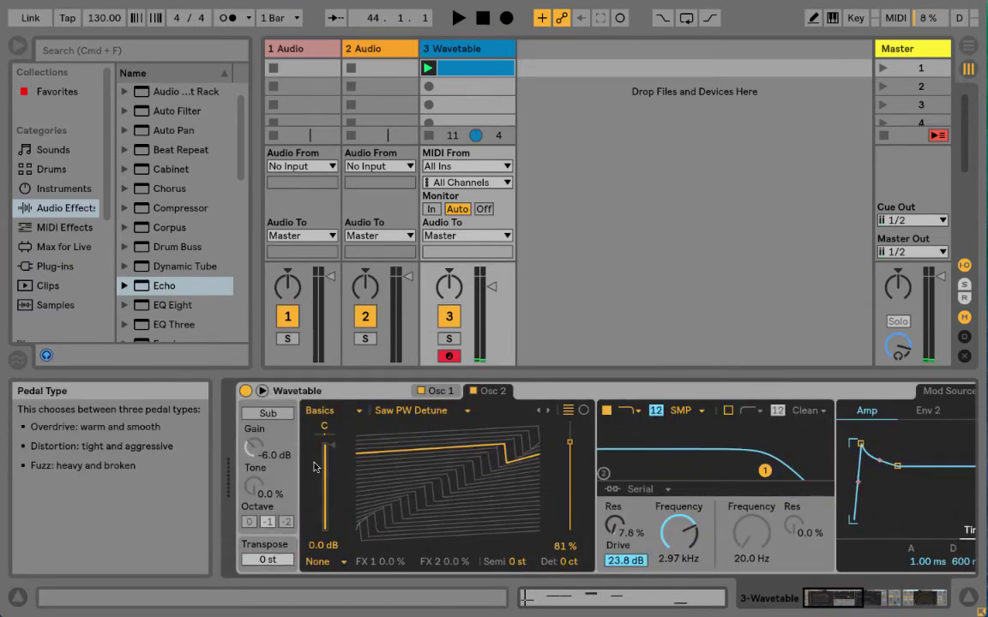
# Examine the Wavetable, Pedal and Echo devices along the bass track's device chain
pyautogui.hscroll(6, 314, 467)
pyautogui.hscroll(-6, 314, 467)
pyautogui.hscroll(8, 314, 467)
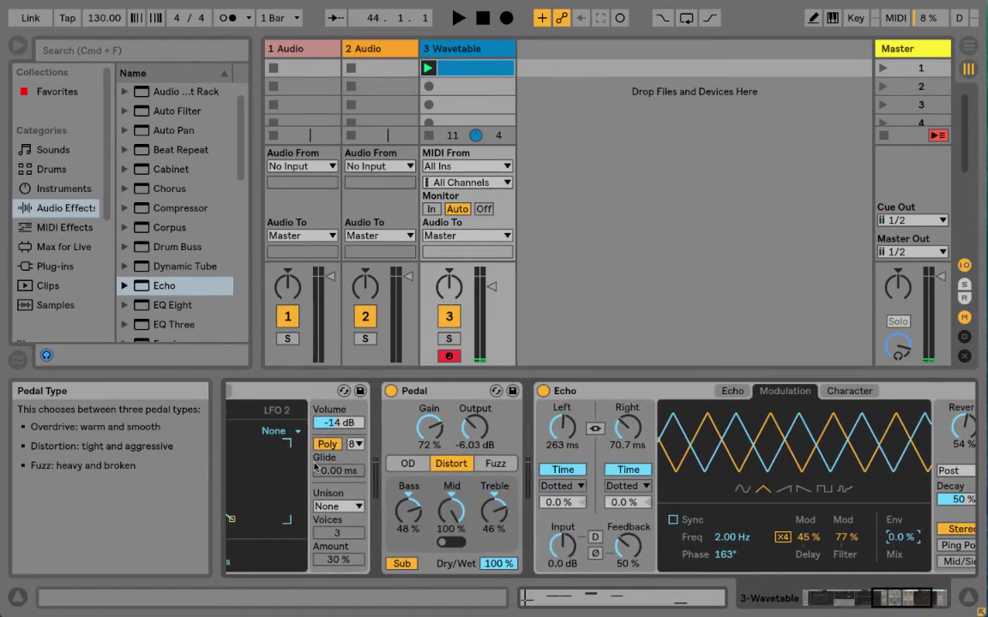
pyautogui.hscroll(4, 315, 465)
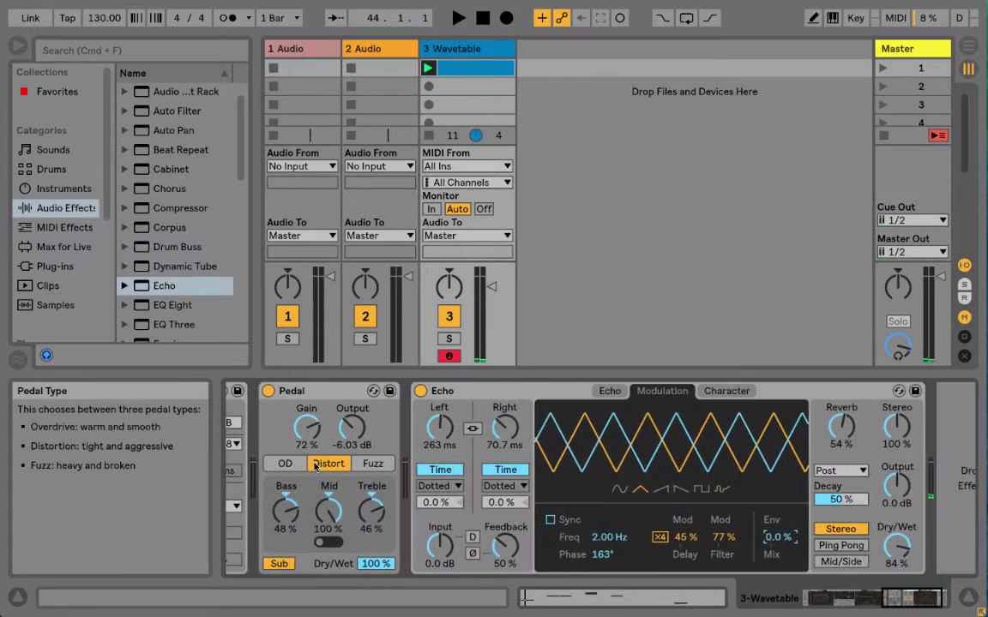
pyautogui.hscroll(3, 314, 467)
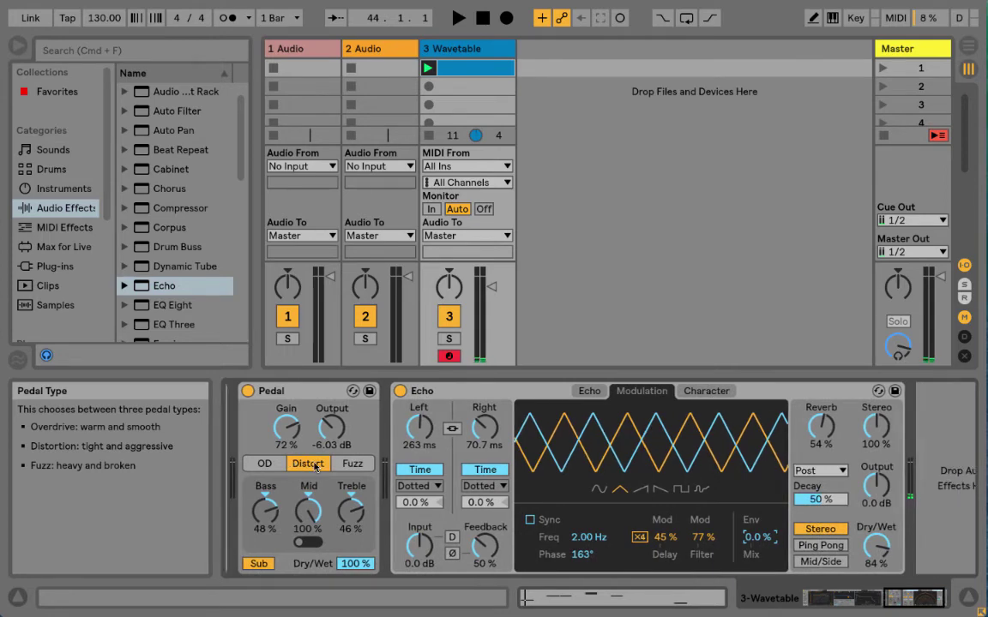
pyautogui.hscroll(-10, 314, 467)
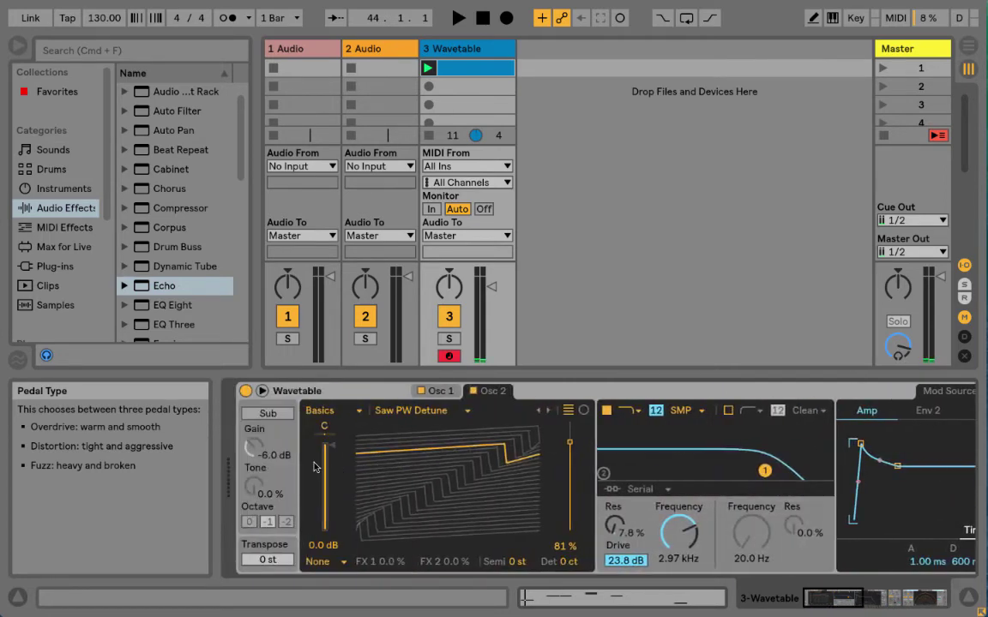
pyautogui.hscroll(8, 314, 467)
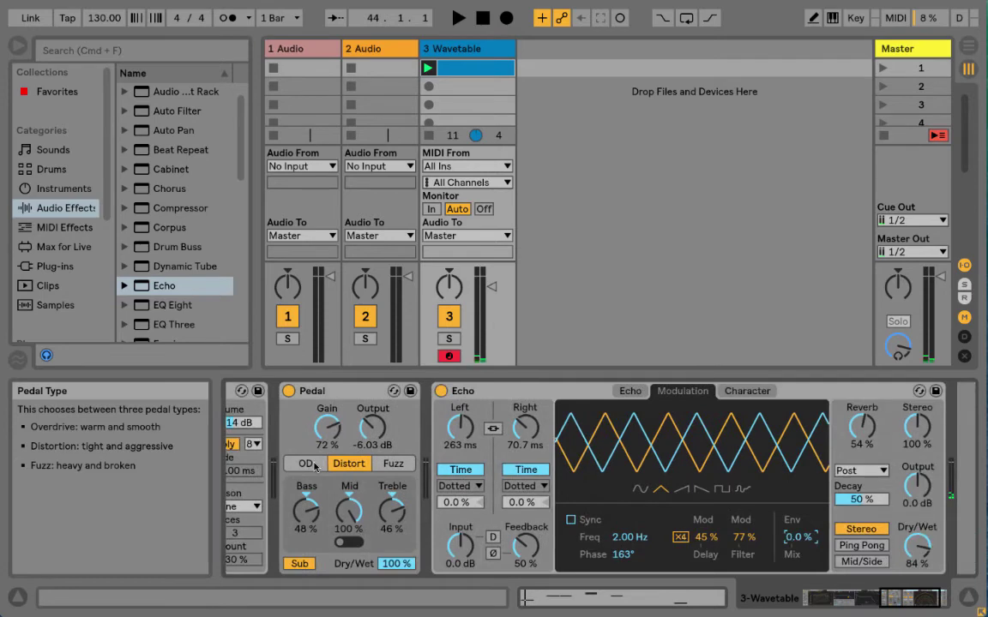
pyautogui.hscroll(-8, 315, 466)
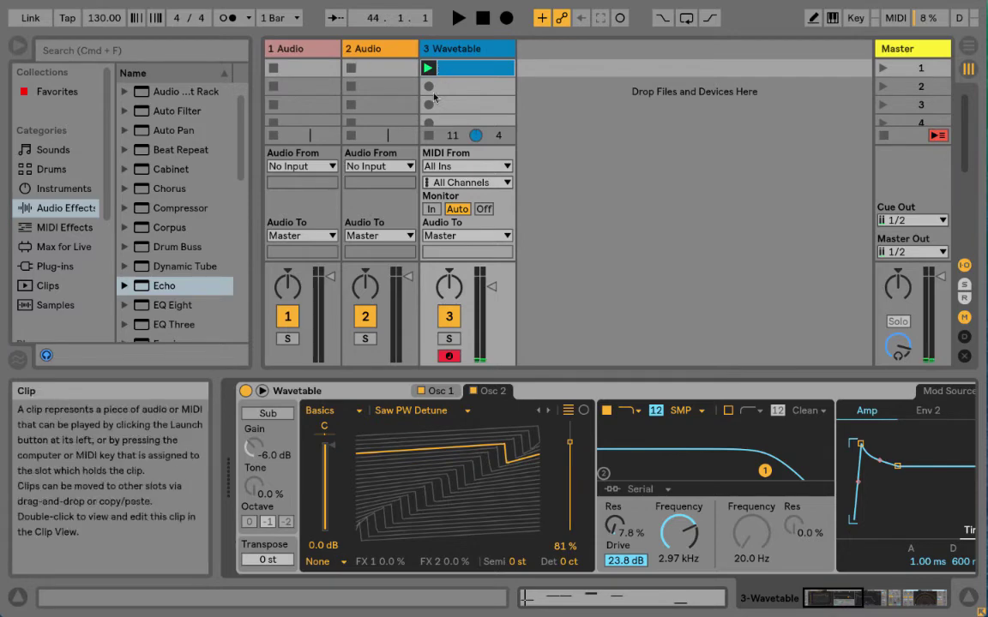
pyautogui.hscroll(8, 373, 483)
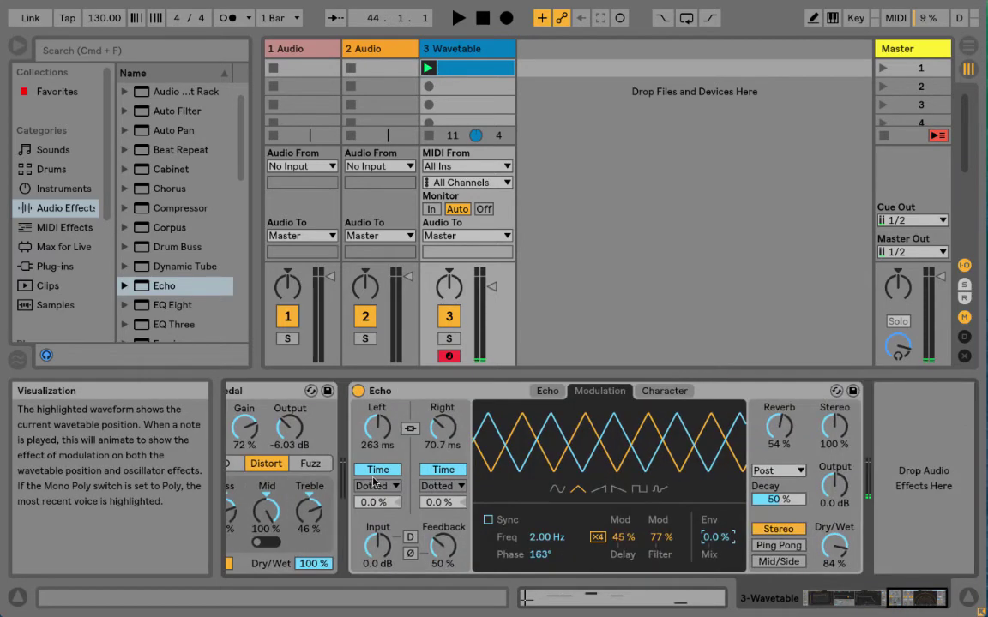
pyautogui.hscroll(-8, 373, 483)
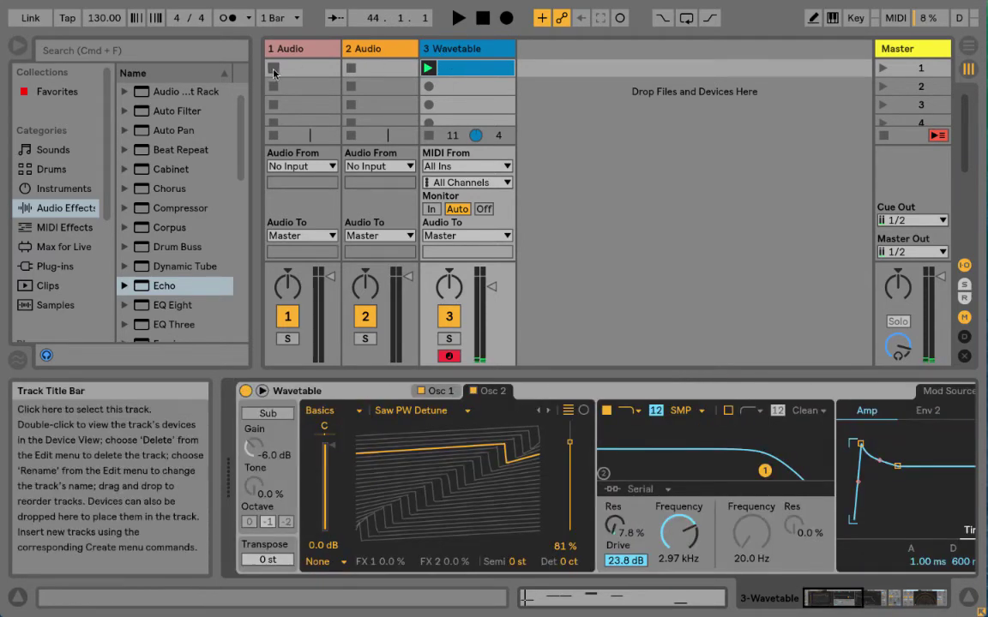
# Load the 909 Core Kit onto a new track and create an empty MIDI clip in its first slot
pyautogui.click(51, 170)
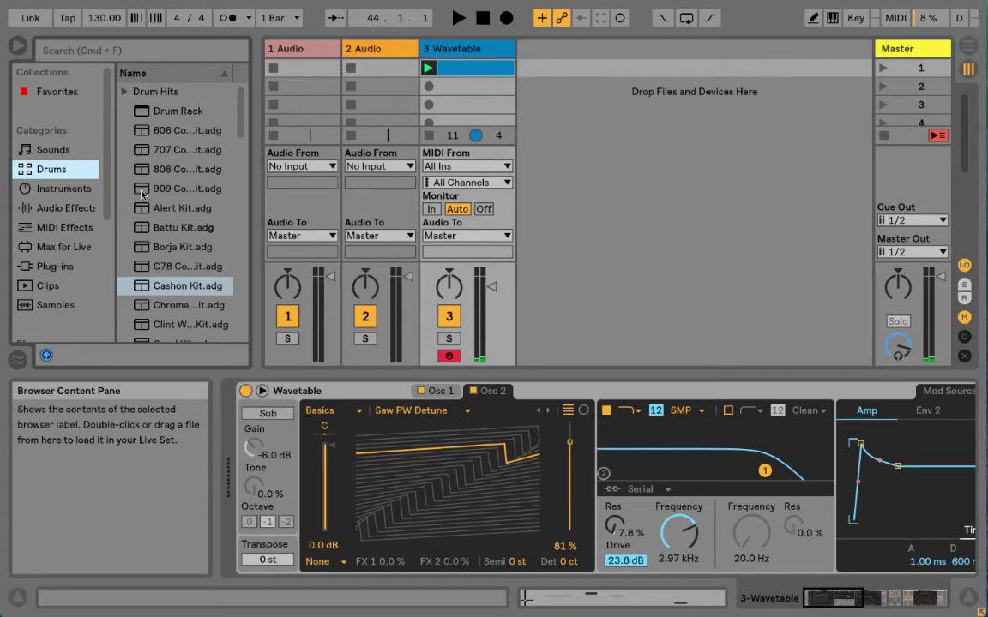
pyautogui.moveTo(142, 194); pyautogui.dragTo(637, 142)
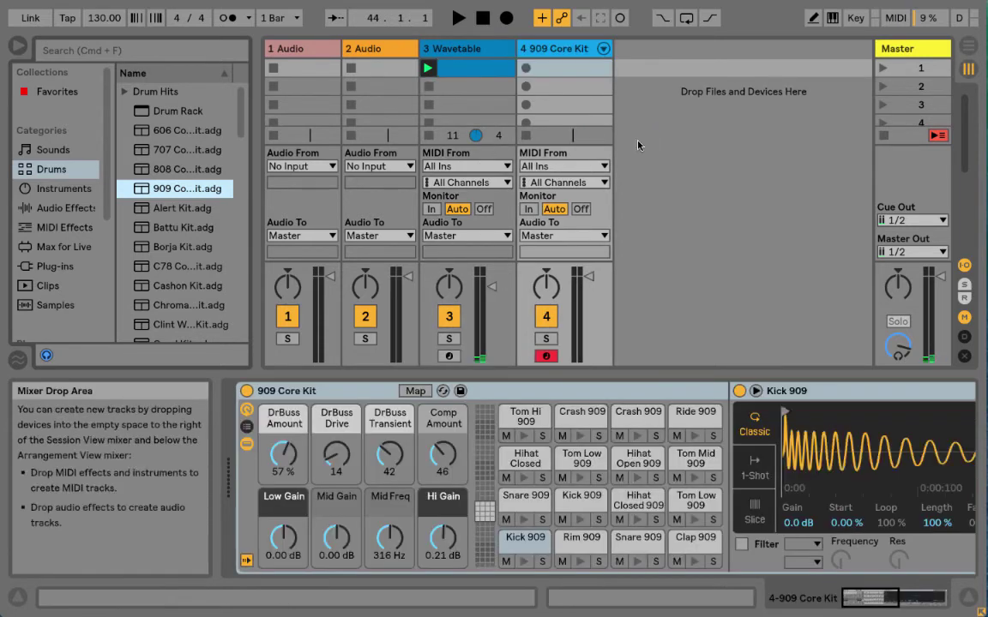
pyautogui.doubleClick(548, 68)
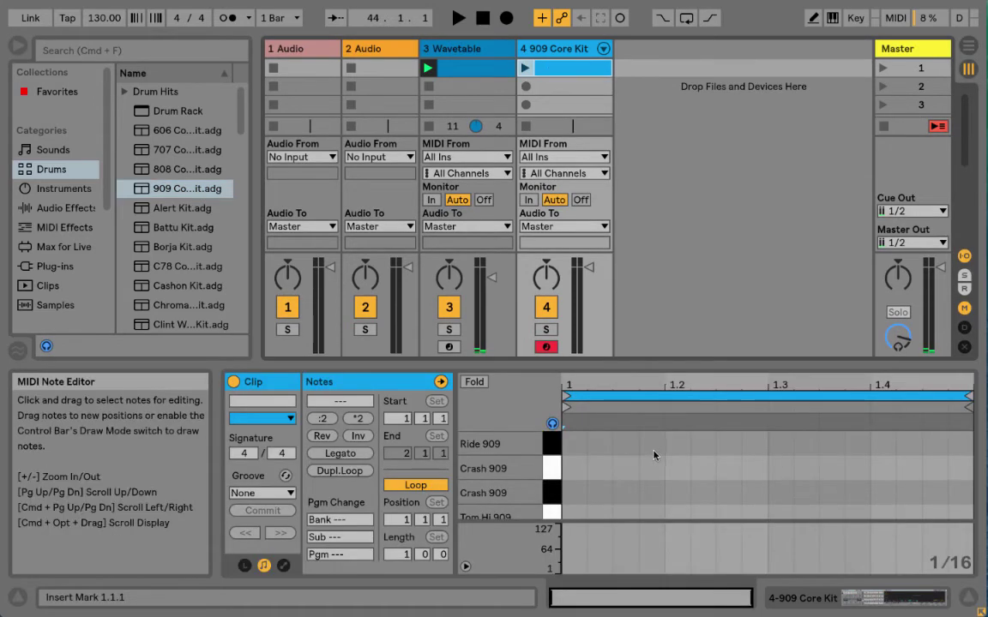
# Program Kick 909 notes on all four beats, a Snare 909 note at 1.2 and a Rim 909 note at 1.4
pyautogui.scroll(-4, 653, 455)
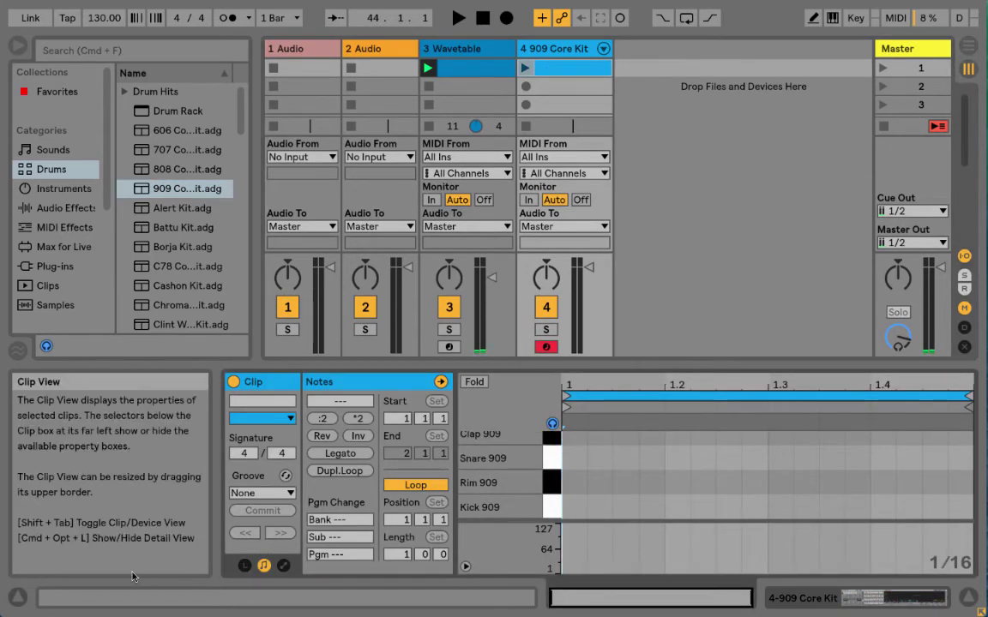
pyautogui.click(17, 597)
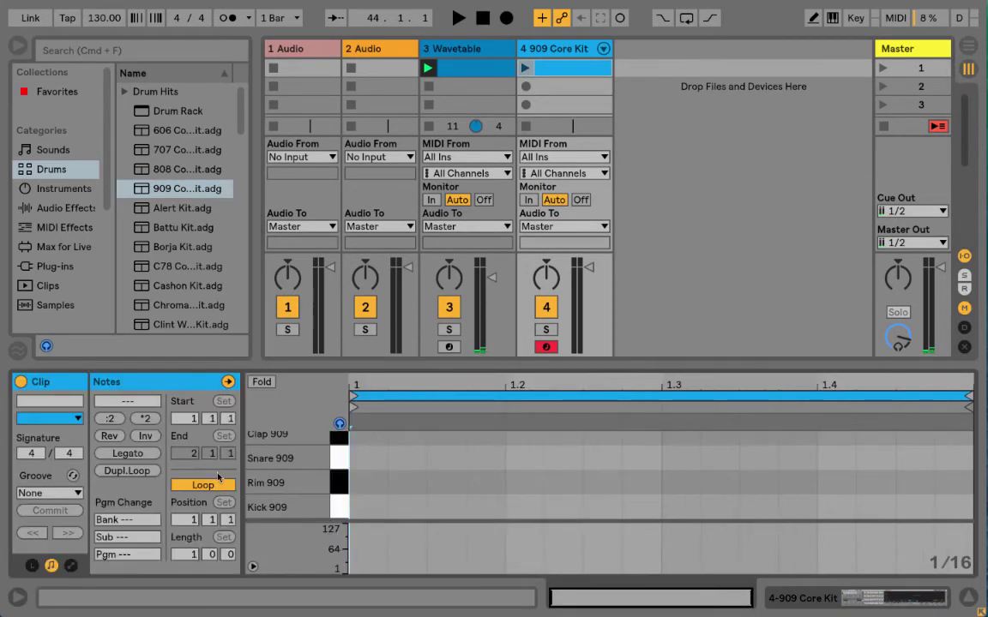
pyautogui.doubleClick(353, 507)
pyautogui.doubleClick(525, 507)
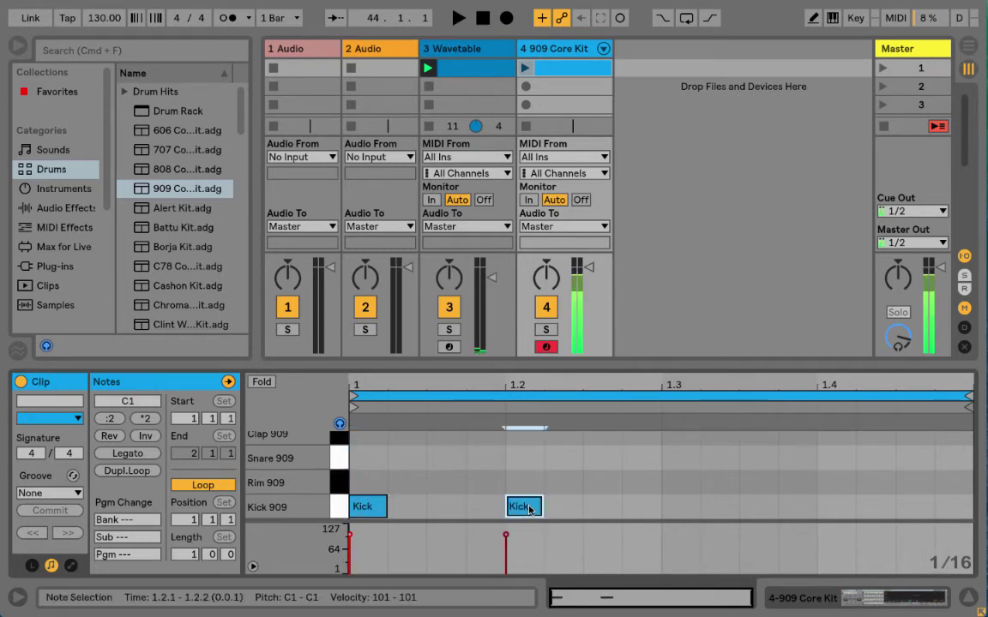
pyautogui.doubleClick(679, 507)
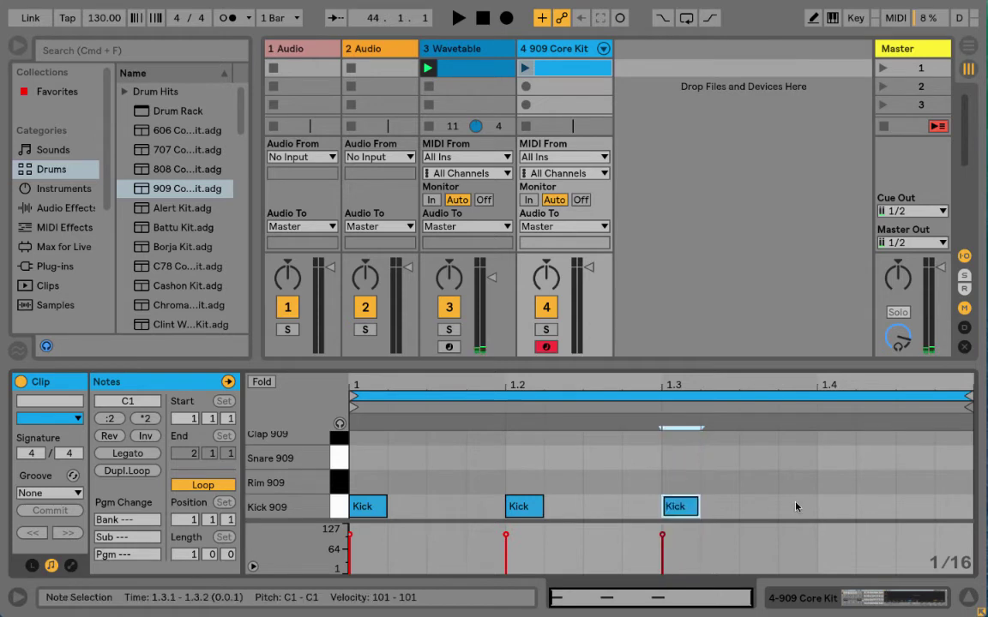
pyautogui.doubleClick(836, 510)
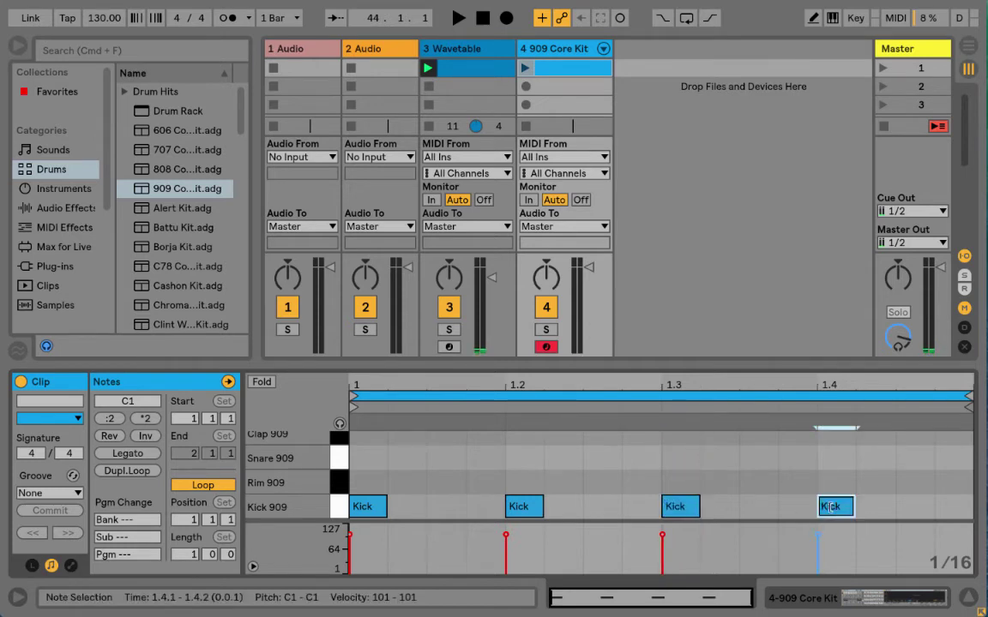
pyautogui.doubleClick(526, 460)
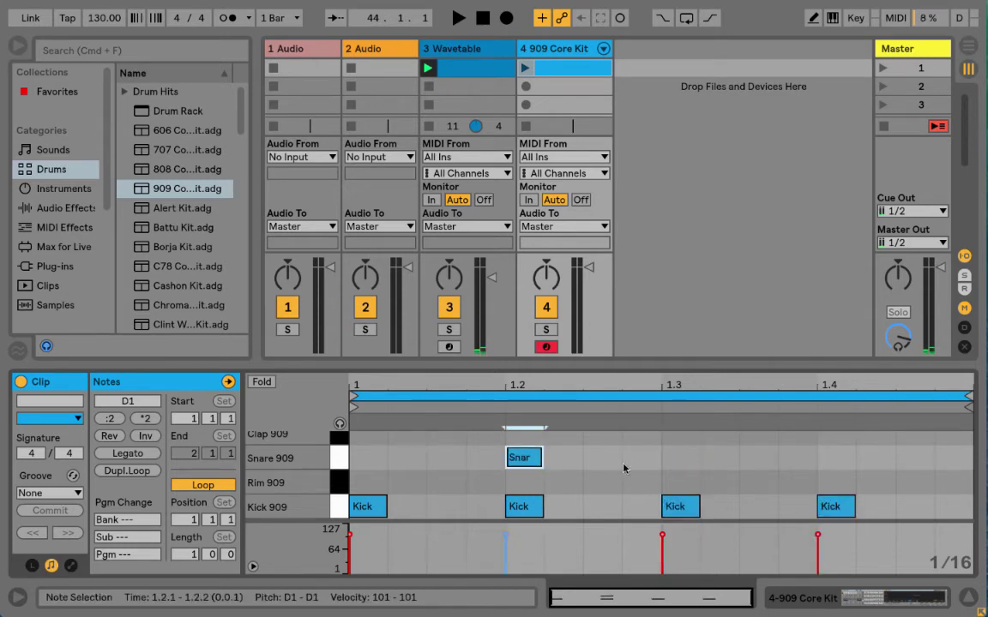
pyautogui.doubleClick(825, 484)
# Draw Hihat Closed 909 notes on every sixteenth of the bar and enlarge the note editor to show the whole pattern
pyautogui.scroll(3, 776, 490)
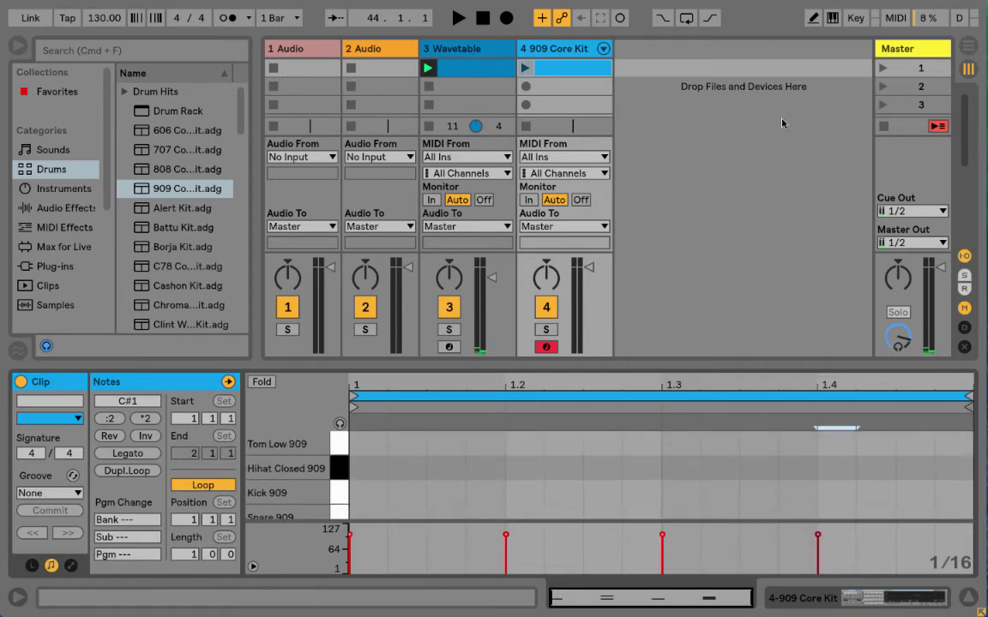
pyautogui.click(812, 18)
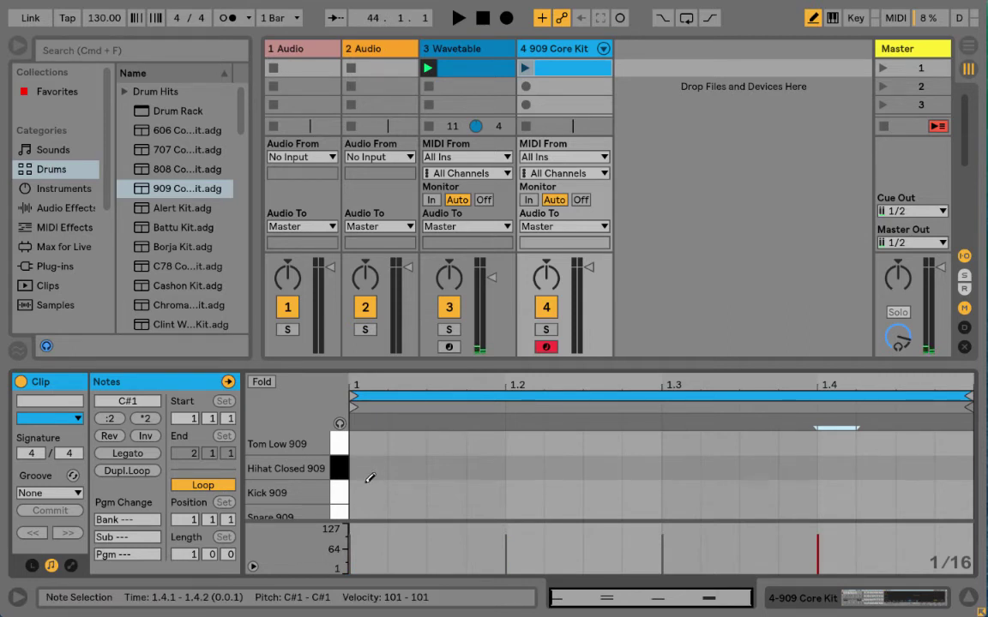
pyautogui.scroll(-1, 369, 478)
pyautogui.scroll(1, 364, 471)
pyautogui.moveTo(360, 468)
pyautogui.mouseDown()
pyautogui.moveTo(623, 467)
pyautogui.moveTo(895, 439)
pyautogui.mouseUp()
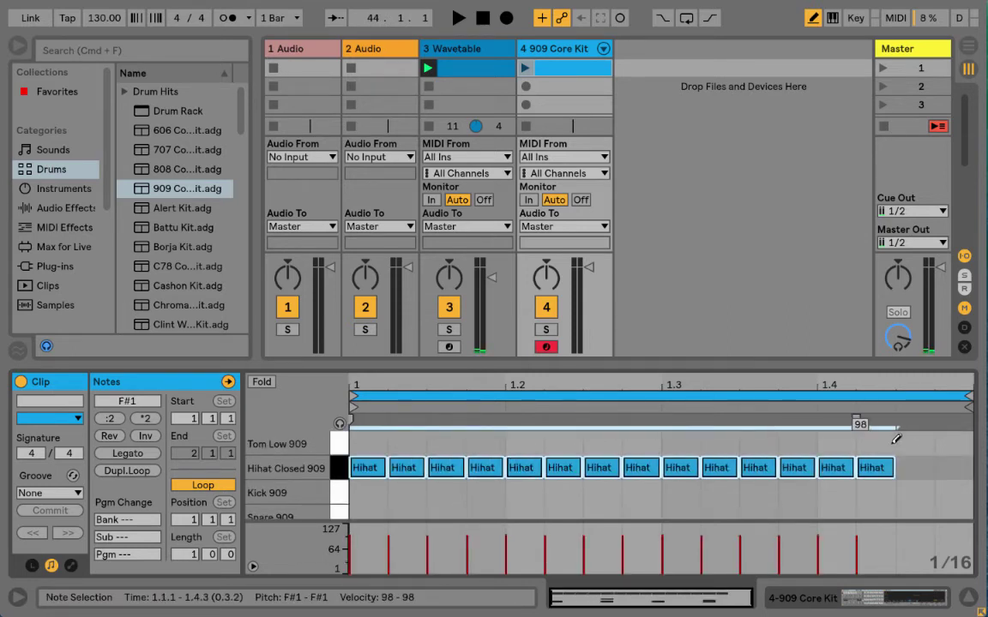
pyautogui.click(608, 390)
pyautogui.scroll(-3, 721, 460)
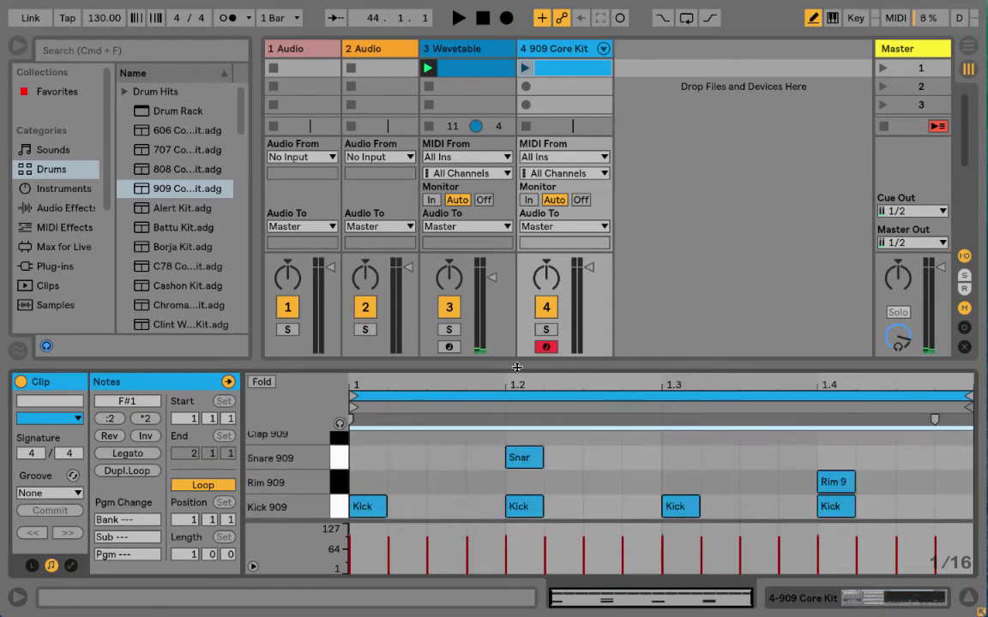
pyautogui.moveTo(517, 367); pyautogui.dragTo(509, 276)
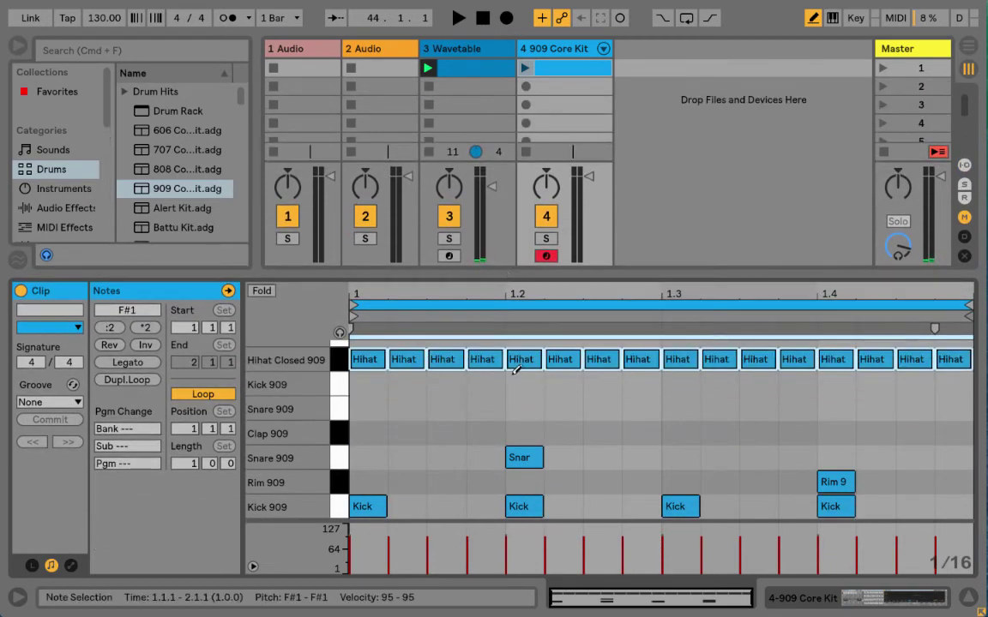
# Stop the Wavetable clip, audition the drum clip while setting its track volume to -7.0 dB, and stop playback
pyautogui.click(429, 104)
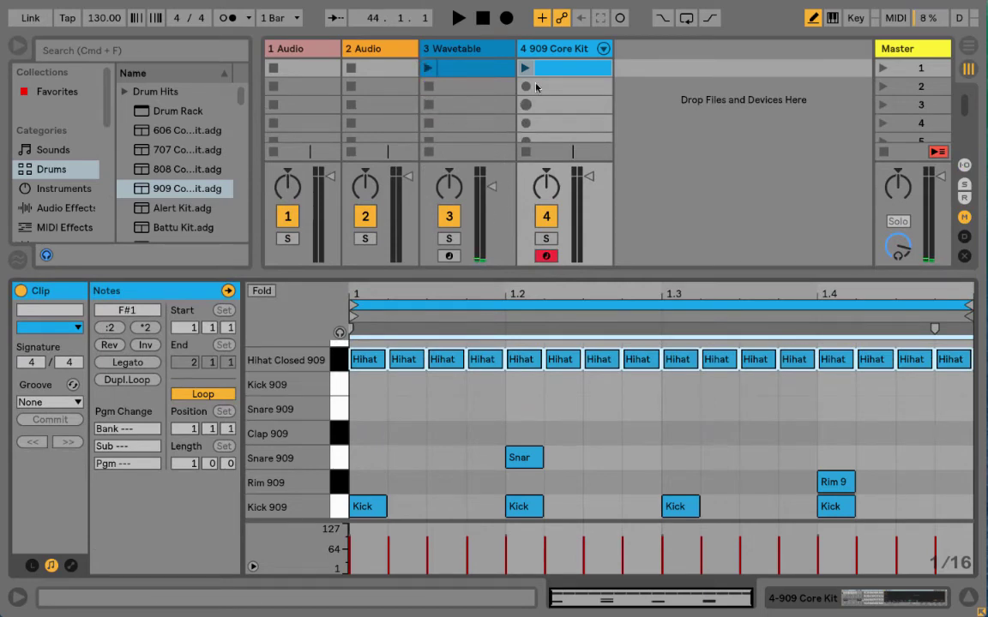
pyautogui.moveTo(589, 176); pyautogui.dragTo(589, 220)
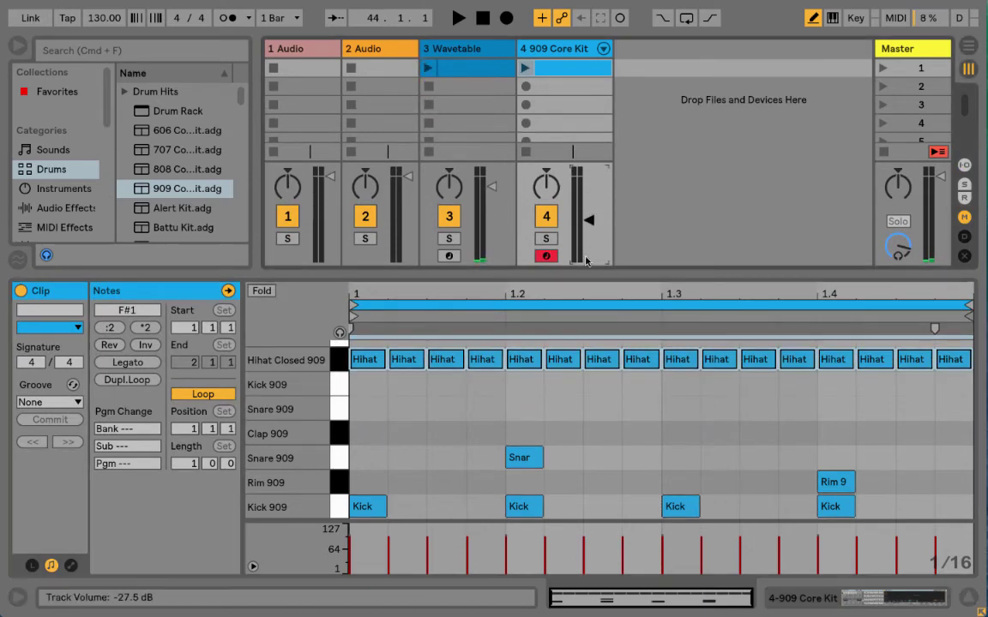
pyautogui.click(525, 67)
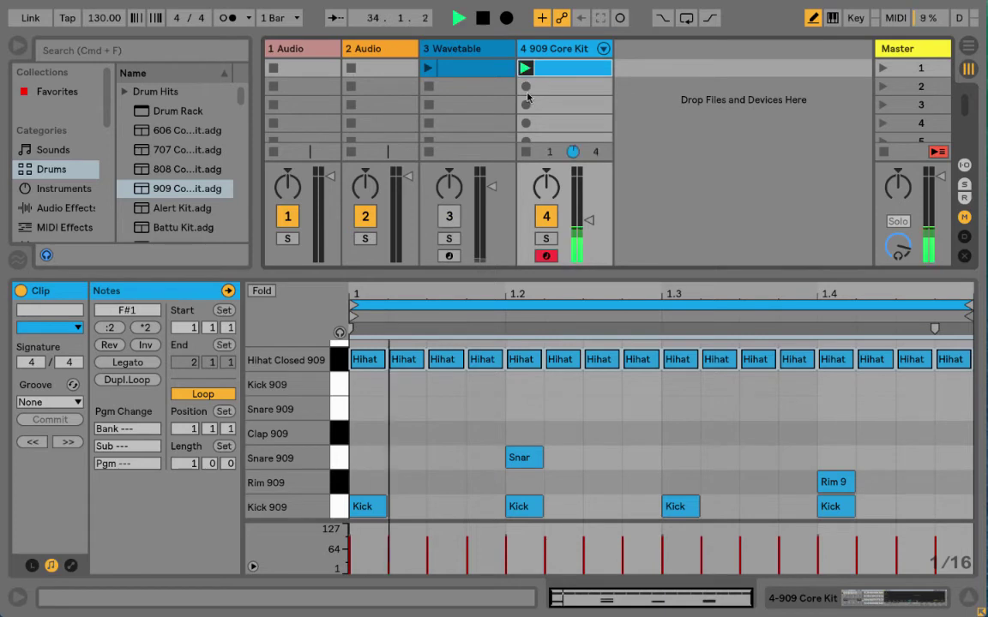
pyautogui.moveTo(589, 221); pyautogui.dragTo(589, 187)
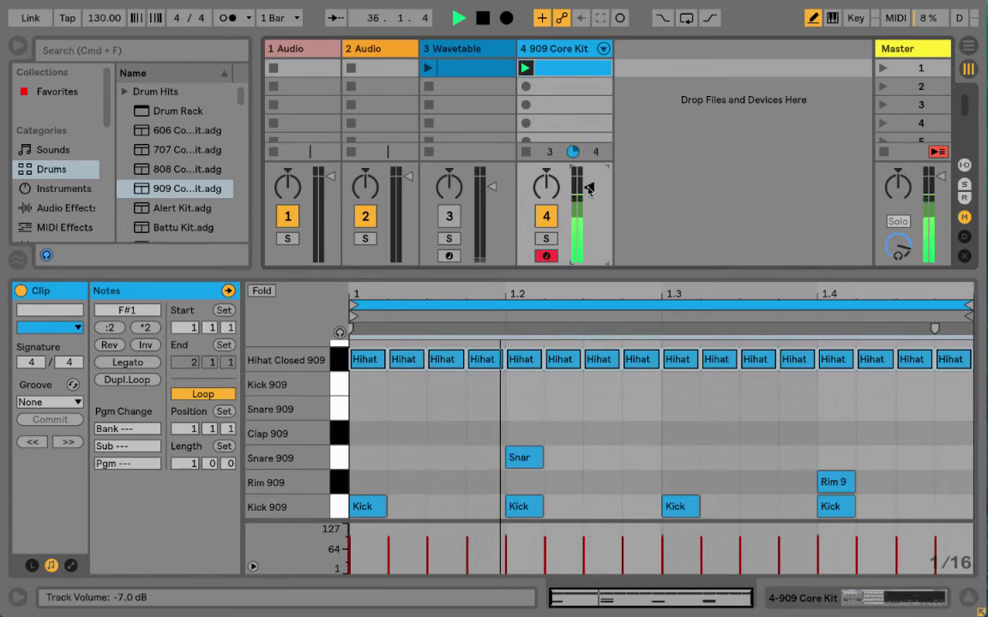
pyautogui.press('space')
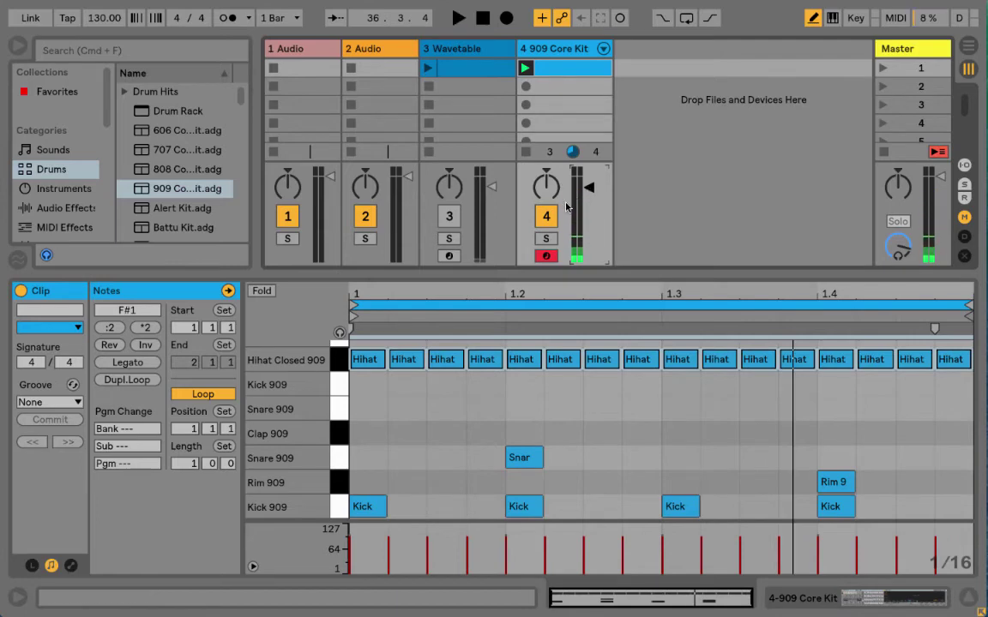
# Add Drum Buss after the 909 Core Kit on the drum track and hide the rack's Kick 909 device
pyautogui.click(537, 49)
pyautogui.click(61, 207)
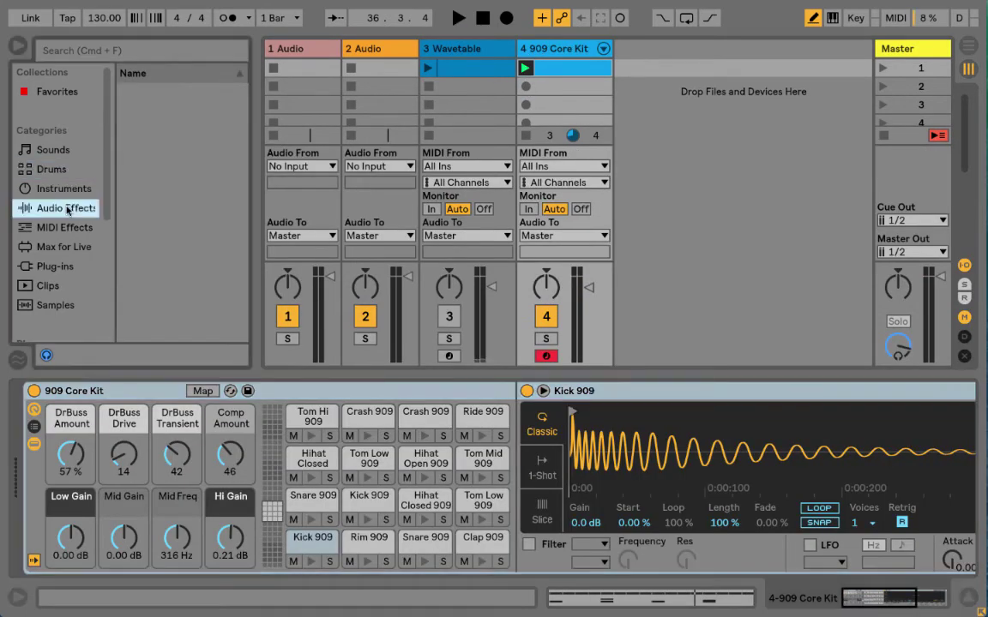
pyautogui.scroll(-1, 139, 236)
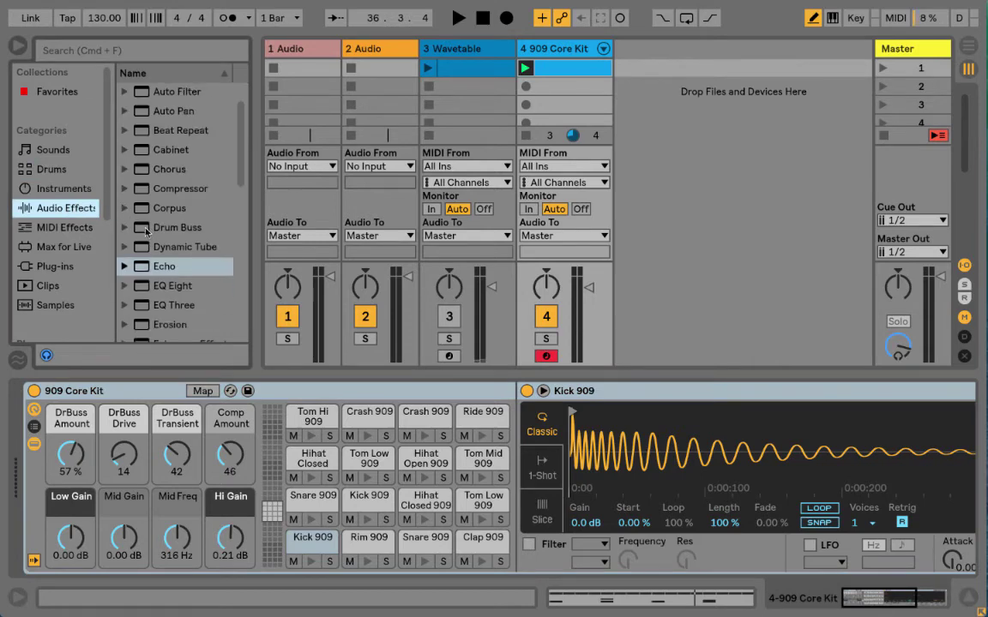
pyautogui.click(146, 228)
pyautogui.moveTo(147, 233); pyautogui.dragTo(519, 213)
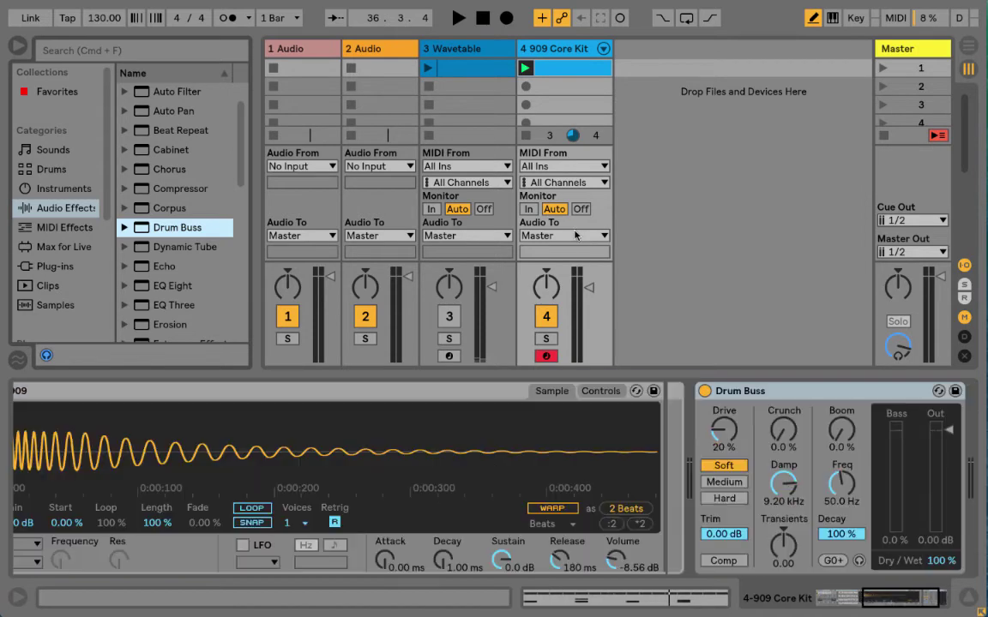
pyautogui.hscroll(-10, 599, 448)
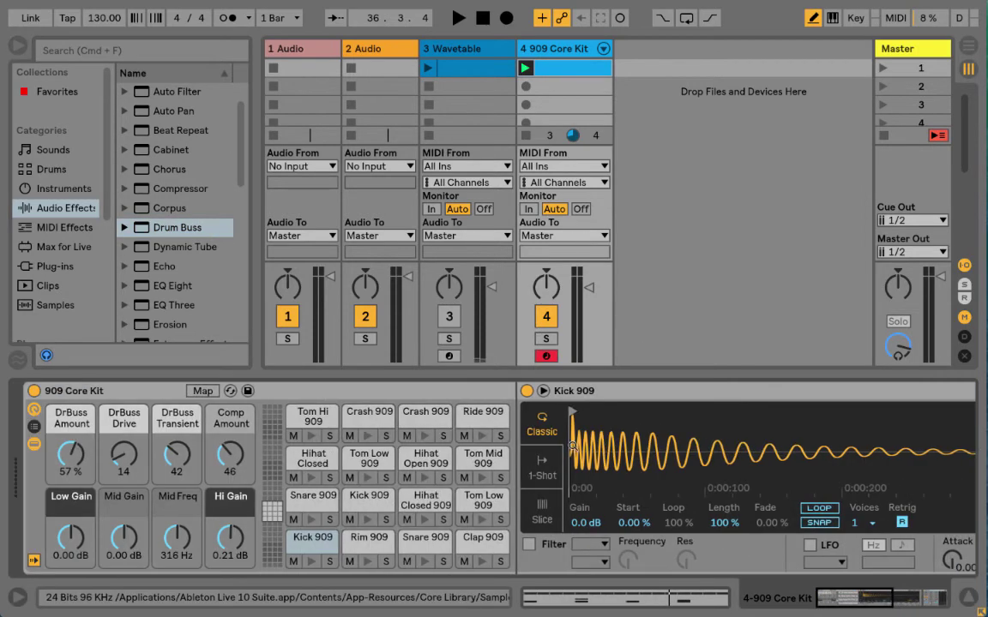
pyautogui.click(33, 444)
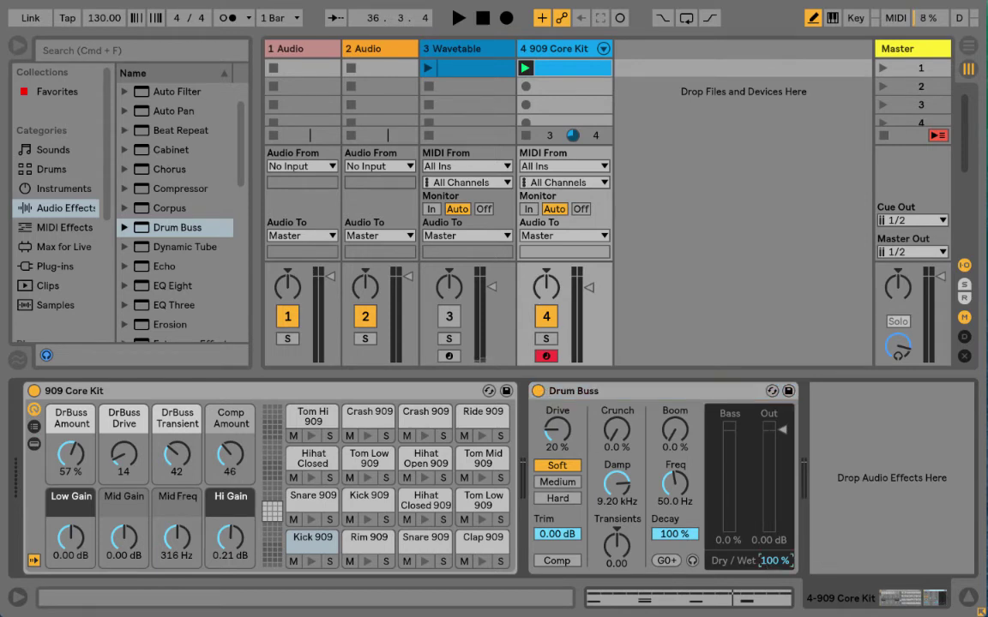
# Set Drum Buss's Dry/Wet and Drive to 0.0%, Trim to -14.1 dB and Damp to 20.0 kHz
pyautogui.moveTo(774, 561); pyautogui.dragTo(774, 608)
pyautogui.moveTo(559, 433); pyautogui.dragTo(558, 463)
pyautogui.moveTo(559, 536); pyautogui.dragTo(560, 579)
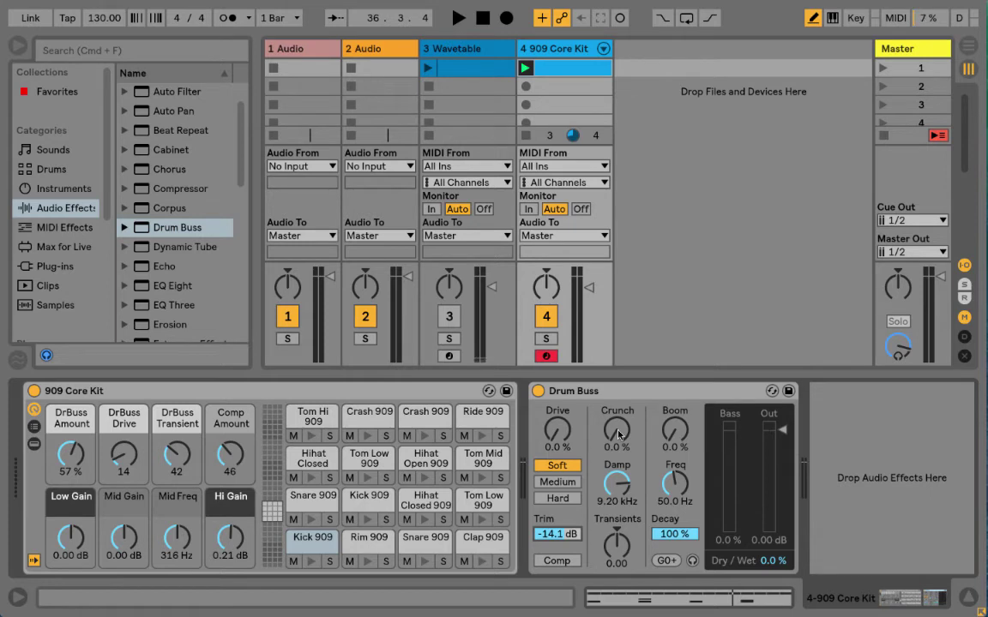
pyautogui.moveTo(621, 491); pyautogui.dragTo(621, 470)
pyautogui.moveTo(616, 483); pyautogui.dragTo(617, 506)
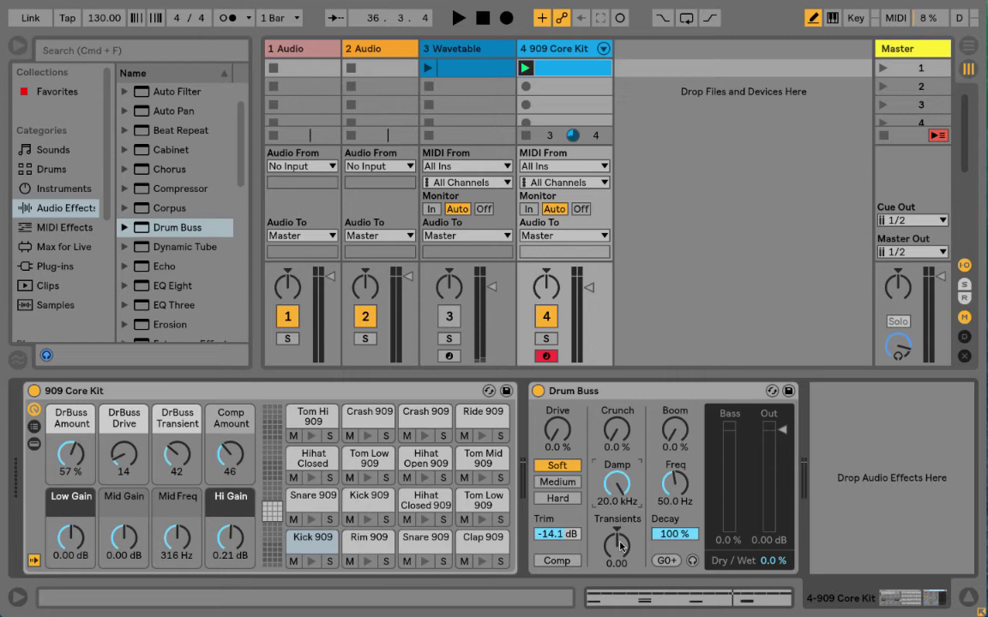
# Try Drum Buss's Transients control, return it to 0.00, and reset Trim to 0.00 dB
pyautogui.moveTo(616, 542); pyautogui.dragTo(617, 540)
pyautogui.moveTo(616, 540); pyautogui.dragTo(617, 545)
pyautogui.moveTo(618, 550); pyautogui.dragTo(618, 545)
pyautogui.moveTo(617, 544)
pyautogui.mouseDown()
pyautogui.moveTo(616, 525)
pyautogui.moveTo(616, 546)
pyautogui.mouseUp()
pyautogui.press('Delete')
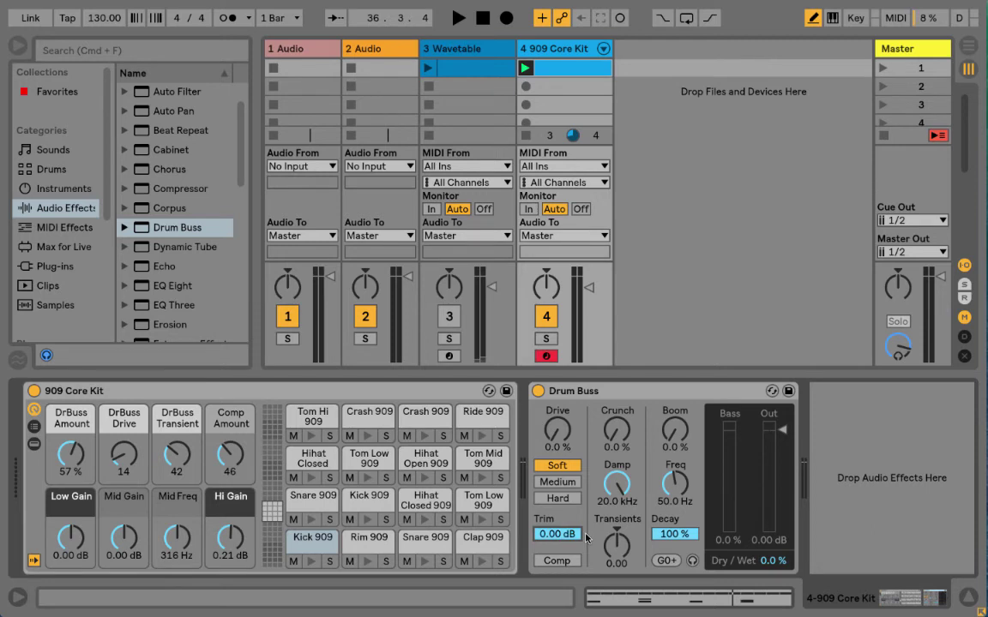
# Play the drum beat and set Drum Buss's Dry/Wet to 100%, distortion type to Hard and Drive to 32%
pyautogui.press('space')
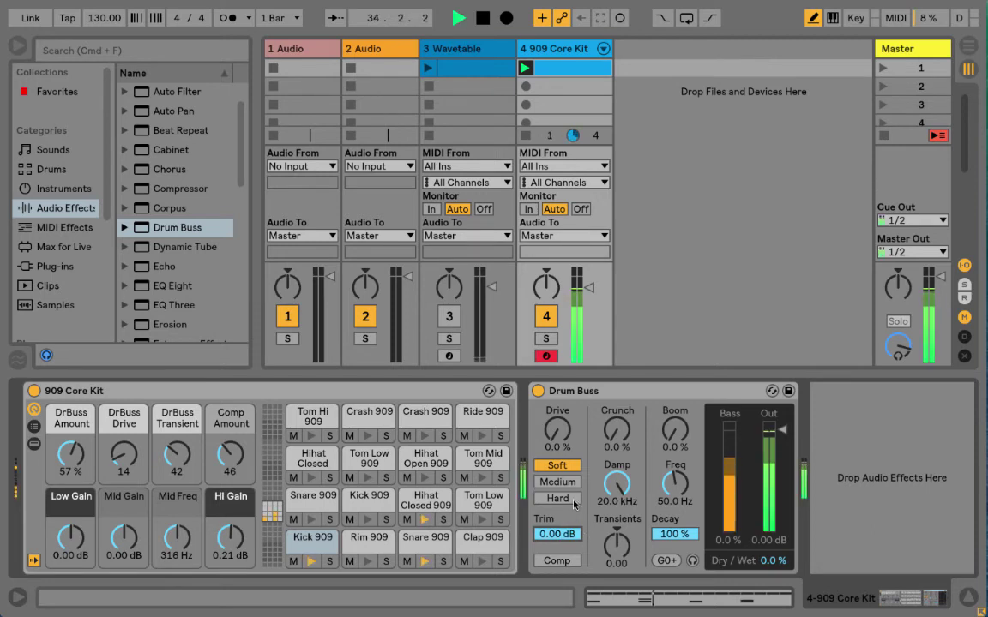
pyautogui.moveTo(776, 567); pyautogui.dragTo(776, 437)
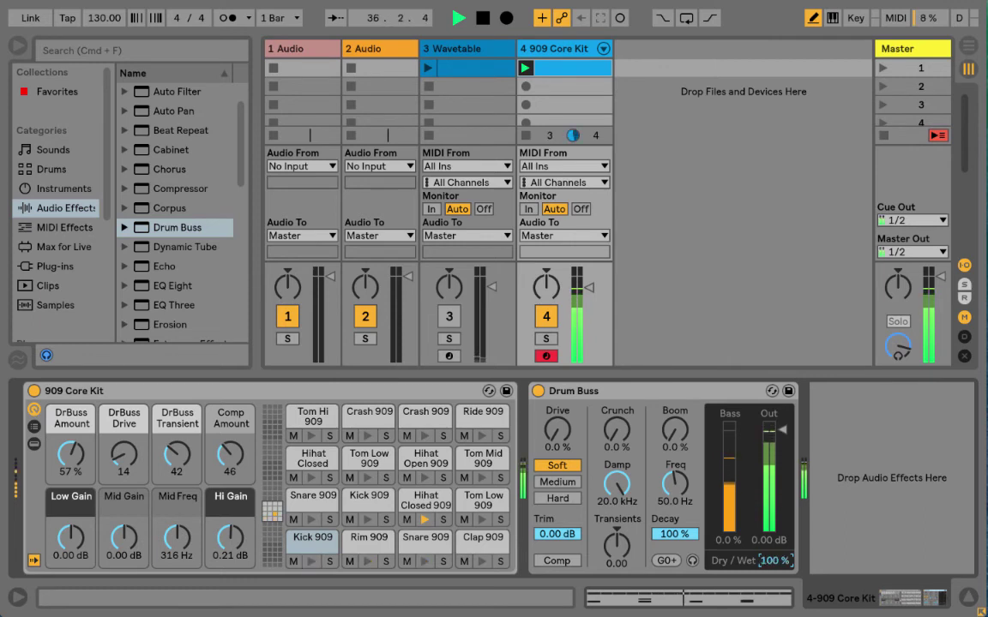
pyautogui.moveTo(556, 418); pyautogui.dragTo(556, 364)
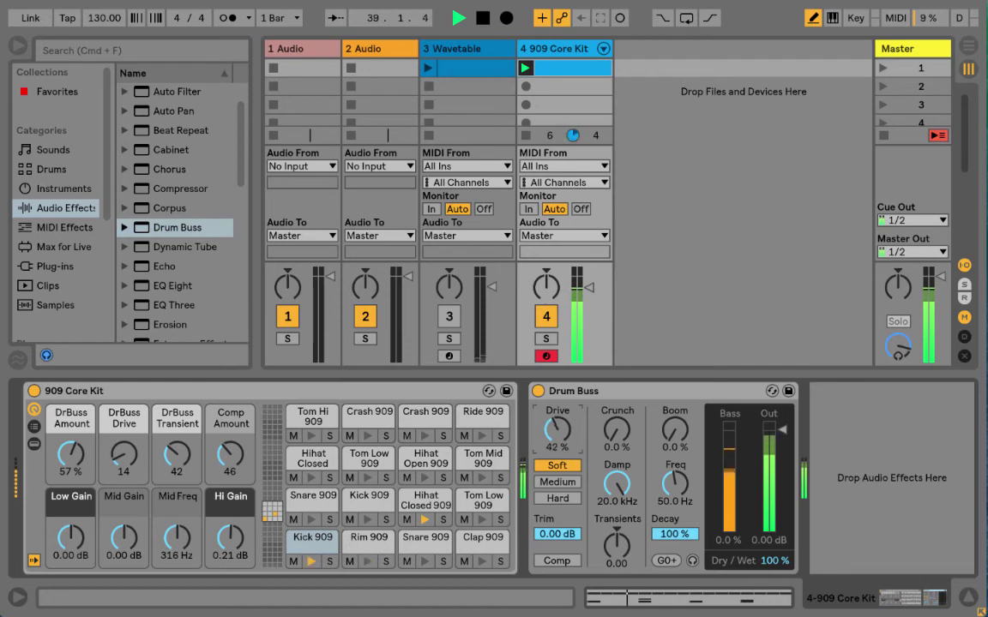
pyautogui.click(557, 498)
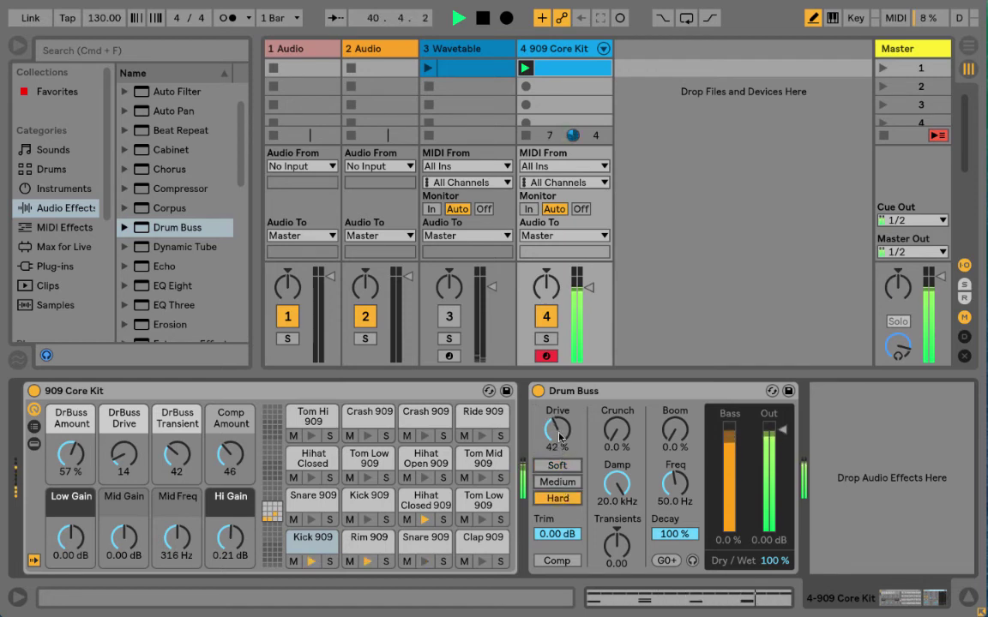
pyautogui.moveTo(563, 447); pyautogui.dragTo(562, 459)
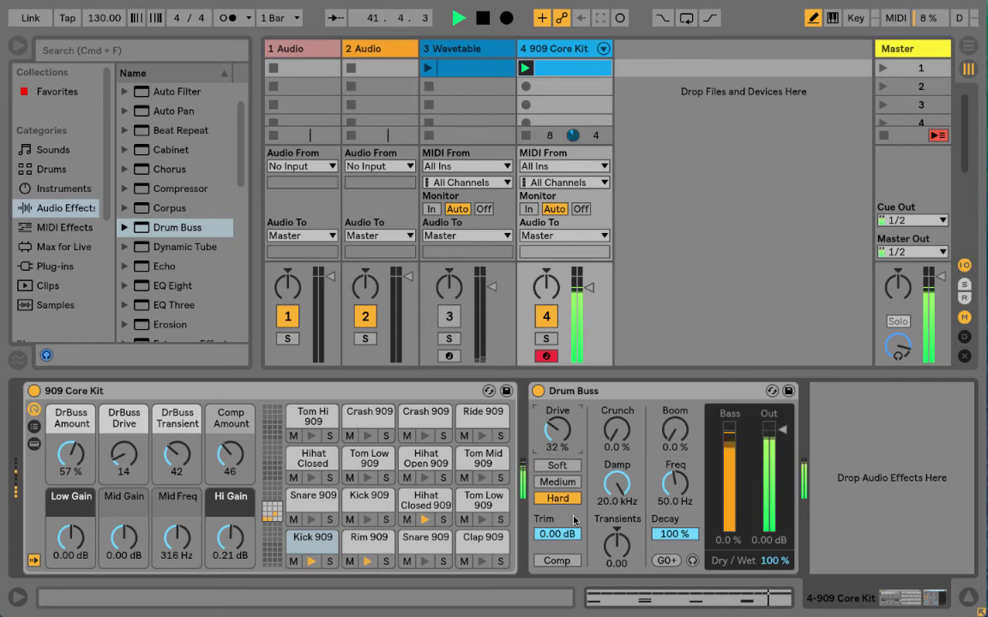
# Enable Drum Buss's compressor and lower Trim to -24.4 dB
pyautogui.moveTo(557, 537); pyautogui.dragTo(557, 566)
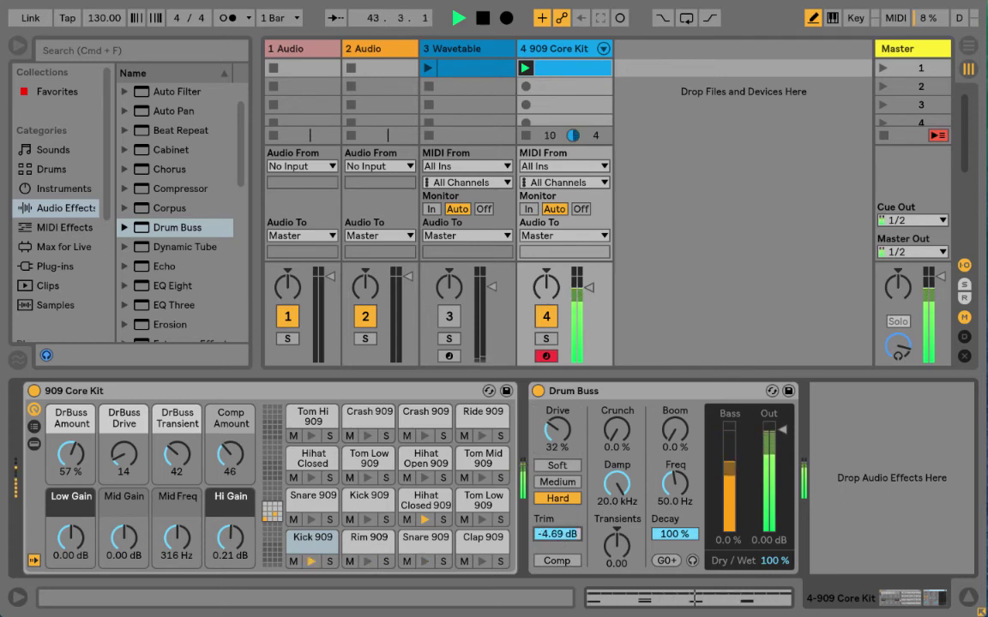
pyautogui.click(558, 561)
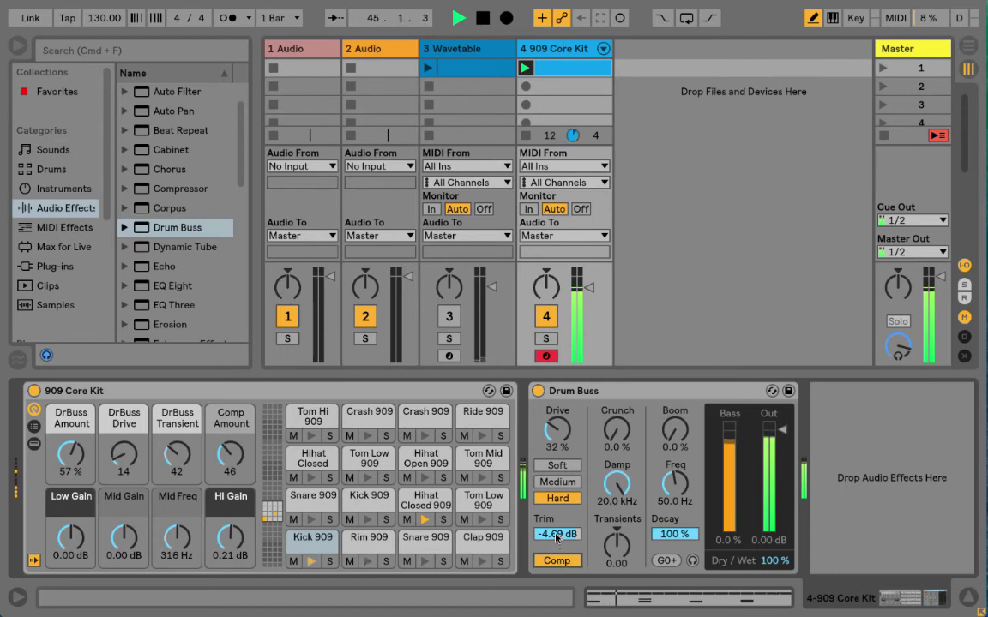
pyautogui.moveTo(556, 533); pyautogui.dragTo(555, 615)
# Set Drum Buss's Crunch to 75%, Transients to 0.33 and Damp to 4.24 kHz, and stop playback
pyautogui.moveTo(619, 439); pyautogui.dragTo(619, 383)
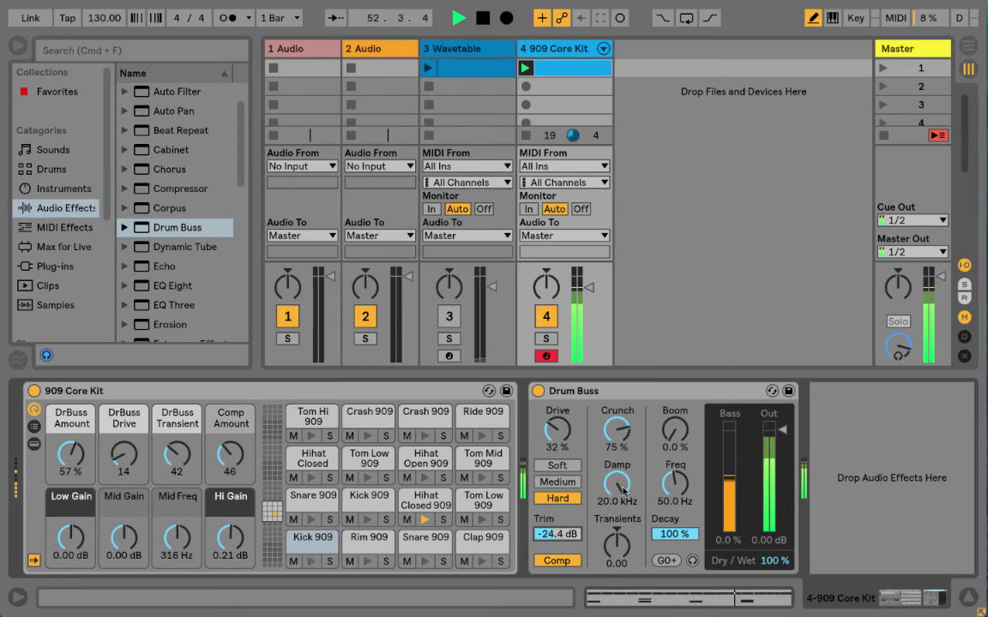
pyautogui.moveTo(624, 491); pyautogui.dragTo(623, 555)
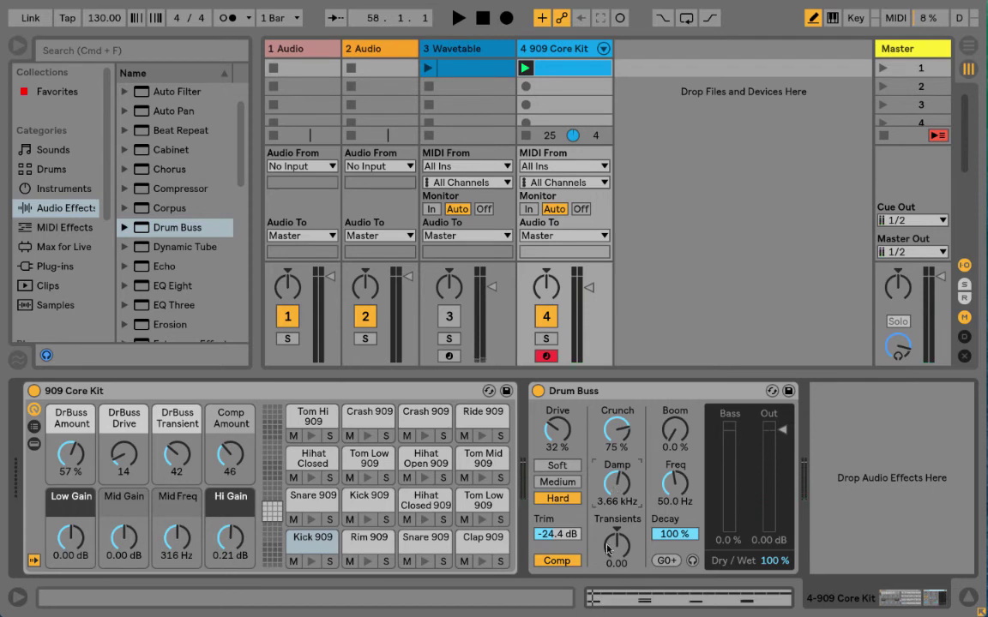
pyautogui.press('space')
pyautogui.moveTo(614, 550)
pyautogui.mouseDown()
pyautogui.moveTo(614, 515)
pyautogui.moveTo(614, 529)
pyautogui.mouseUp()
pyautogui.moveTo(615, 482)
pyautogui.mouseDown()
pyautogui.moveTo(616, 502)
pyautogui.moveTo(621, 485)
pyautogui.mouseUp()
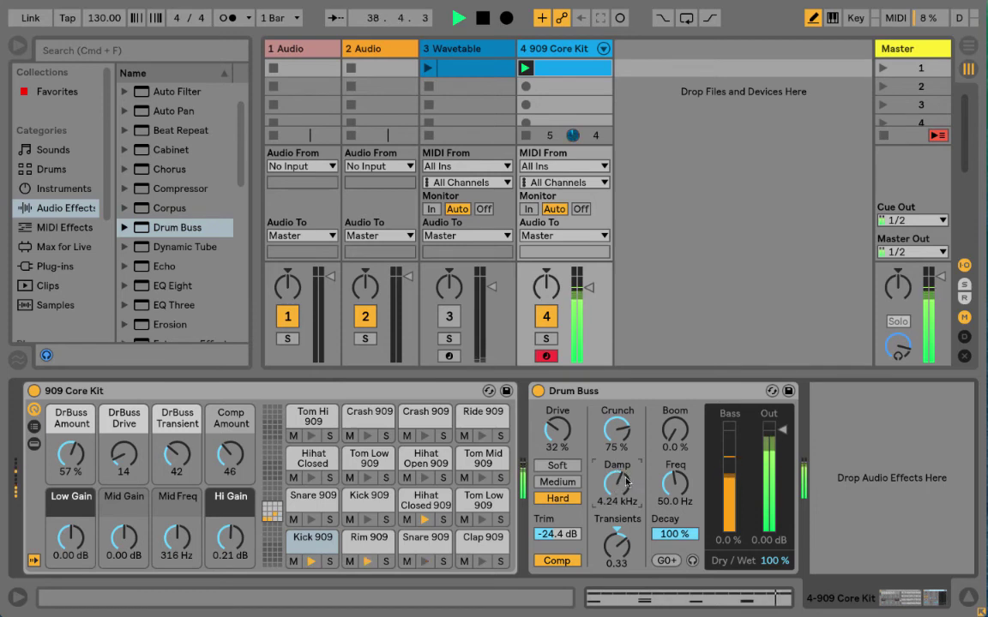
pyautogui.press('space')
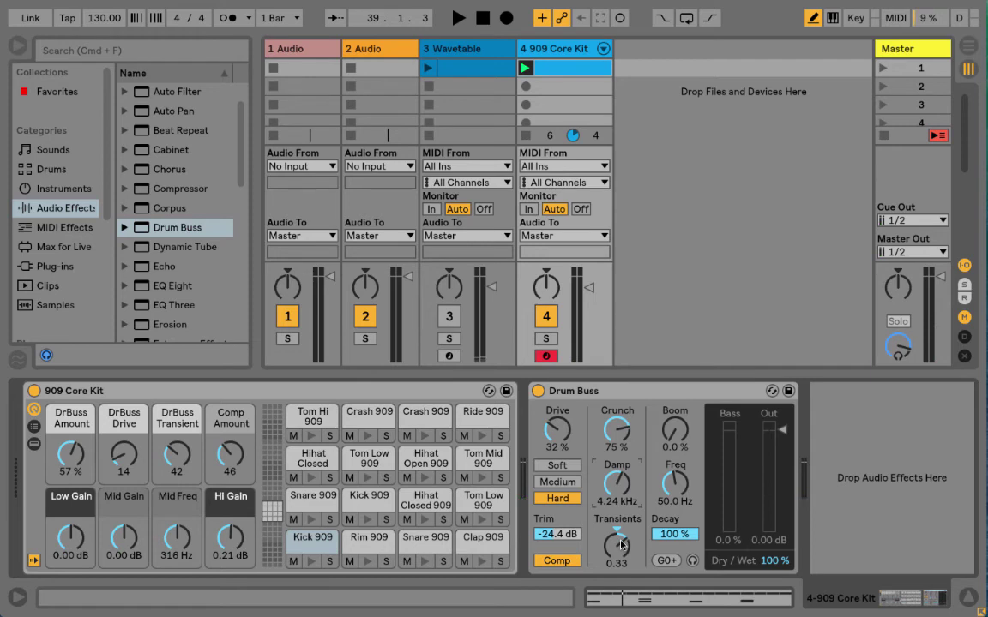
# Audition Drum Buss's Transients at -0.76, return it to 0.33, and stop playback
pyautogui.press('space')
pyautogui.moveTo(621, 546); pyautogui.dragTo(620, 590)
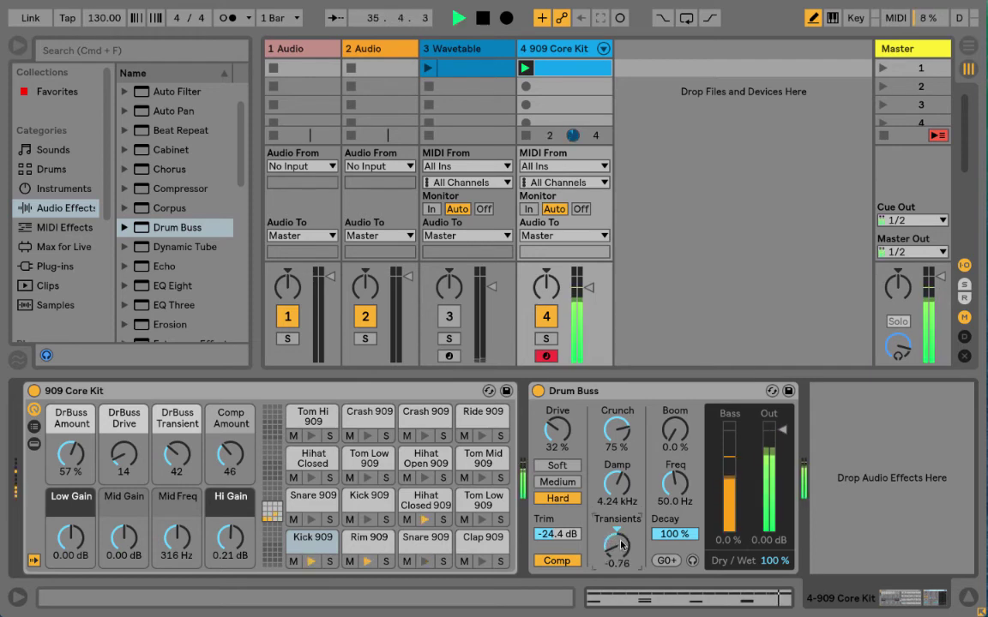
pyautogui.press('space')
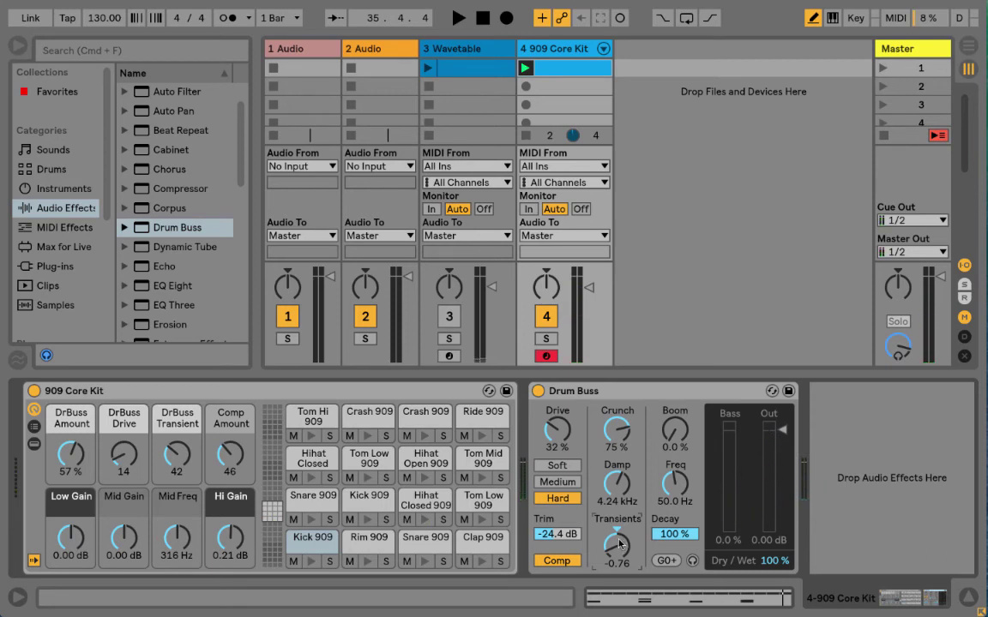
pyautogui.press('space')
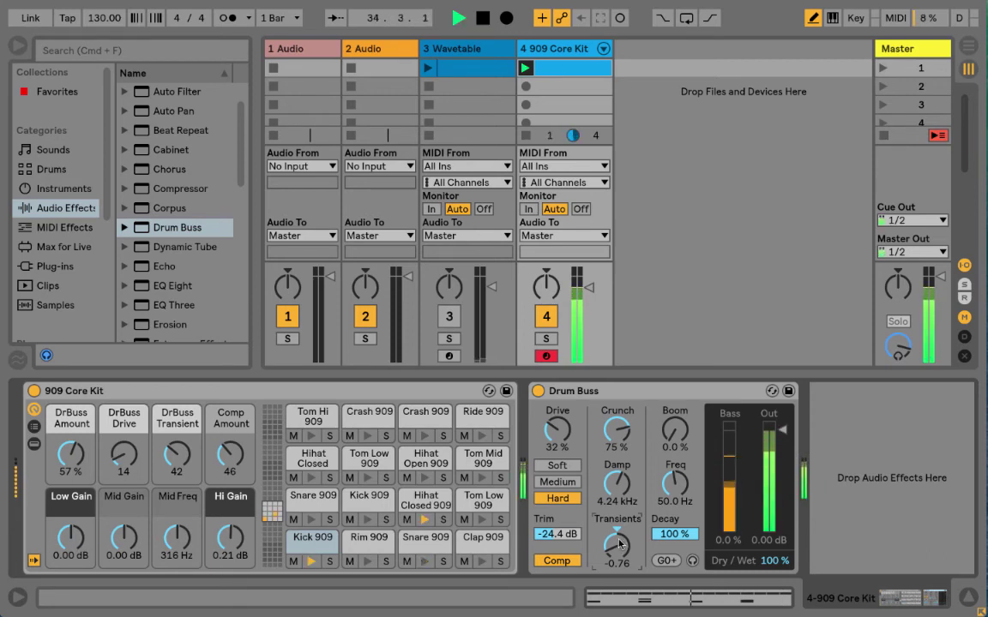
pyautogui.moveTo(617, 544); pyautogui.dragTo(622, 540)
pyautogui.press('space')
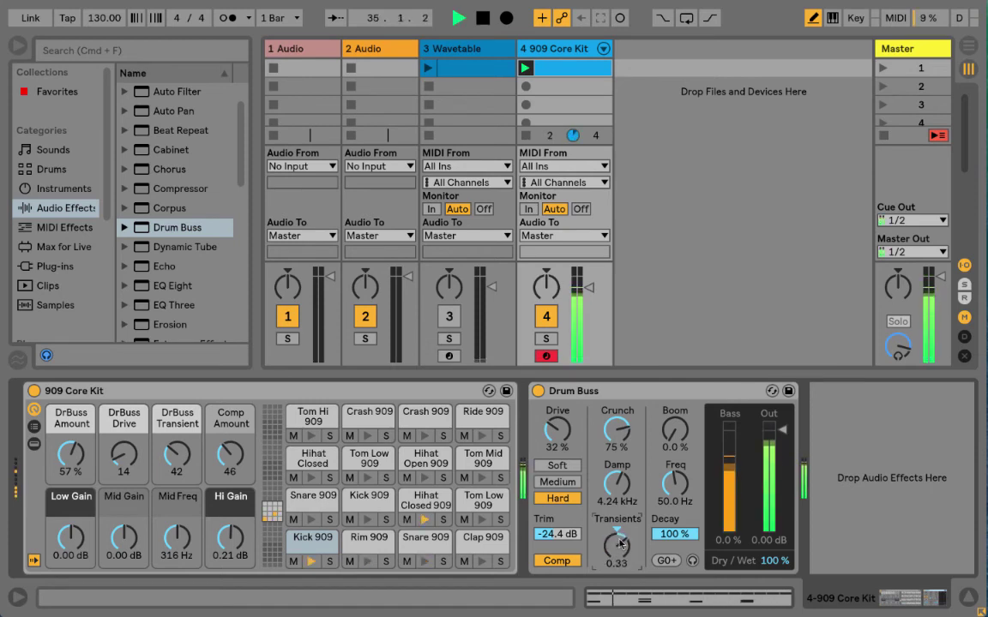
pyautogui.press('space')
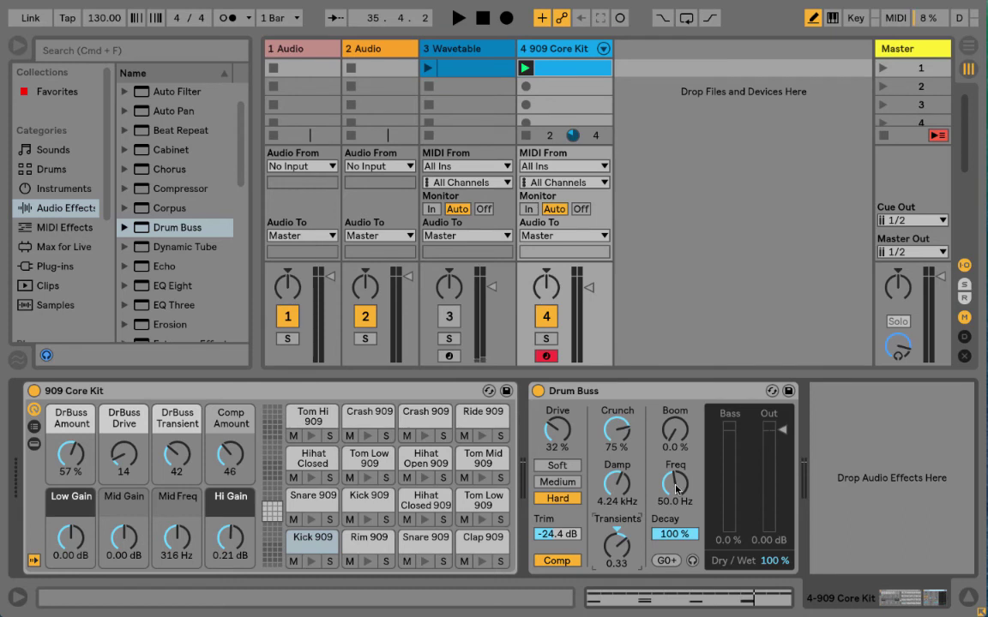
# Play the beat while setting Drum Buss's Boom to 100%, Freq to 50.6 Hz and Decay to 70%
pyautogui.press('space')
pyautogui.moveTo(675, 429); pyautogui.dragTo(675, 369)
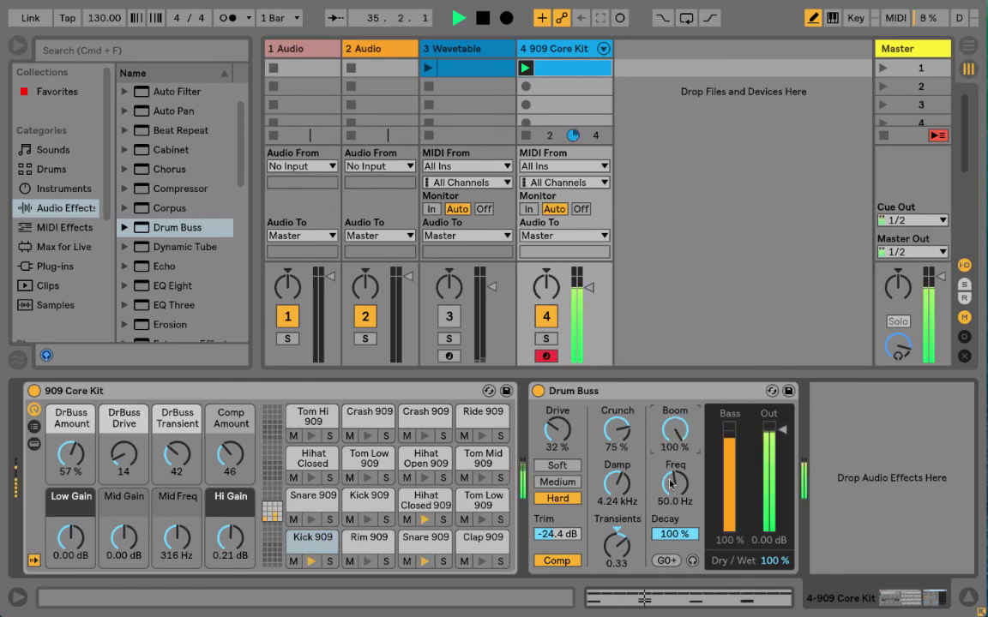
pyautogui.moveTo(675, 484)
pyautogui.mouseDown()
pyautogui.moveTo(675, 470)
pyautogui.moveTo(675, 481)
pyautogui.mouseUp()
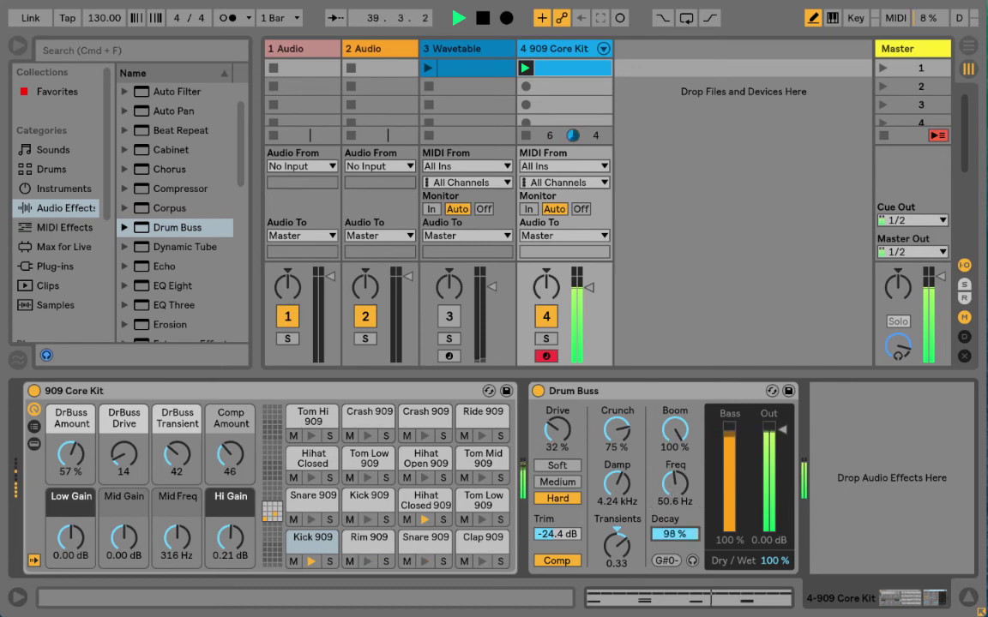
pyautogui.moveTo(675, 534); pyautogui.dragTo(675, 550)
pyautogui.press('space')
pyautogui.moveTo(674, 535); pyautogui.dragTo(674, 542)
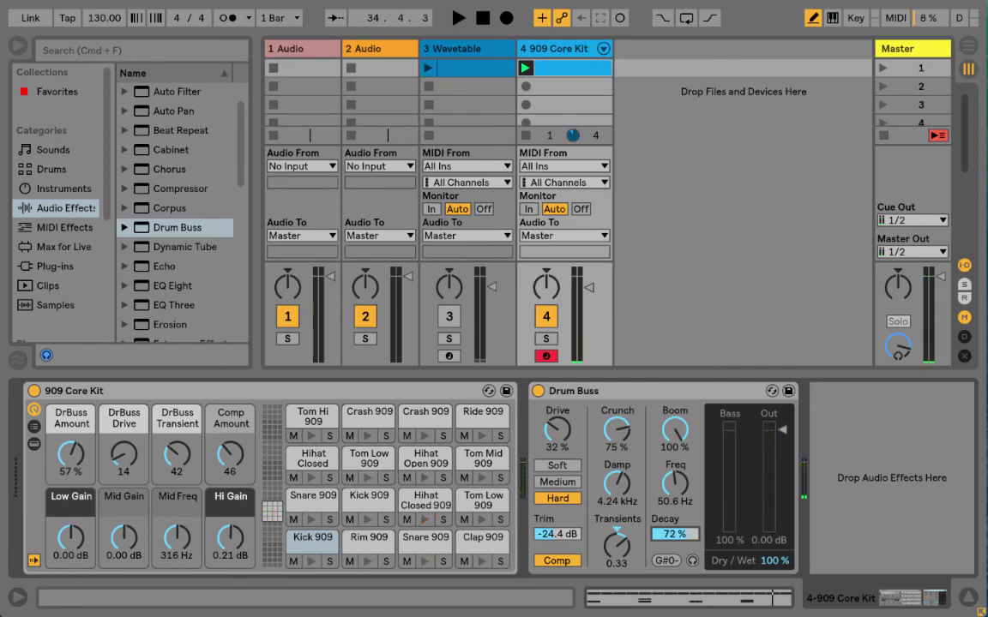
# Audition the beat with Drum Buss's Boom at 0.0%, and set Boom to 89%
pyautogui.press('space')
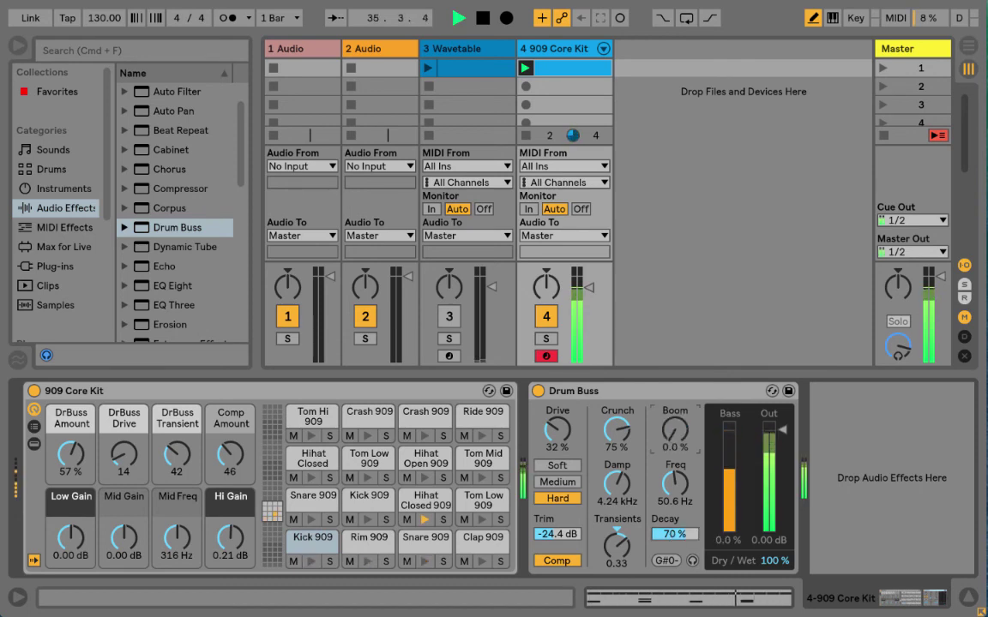
pyautogui.press('space')
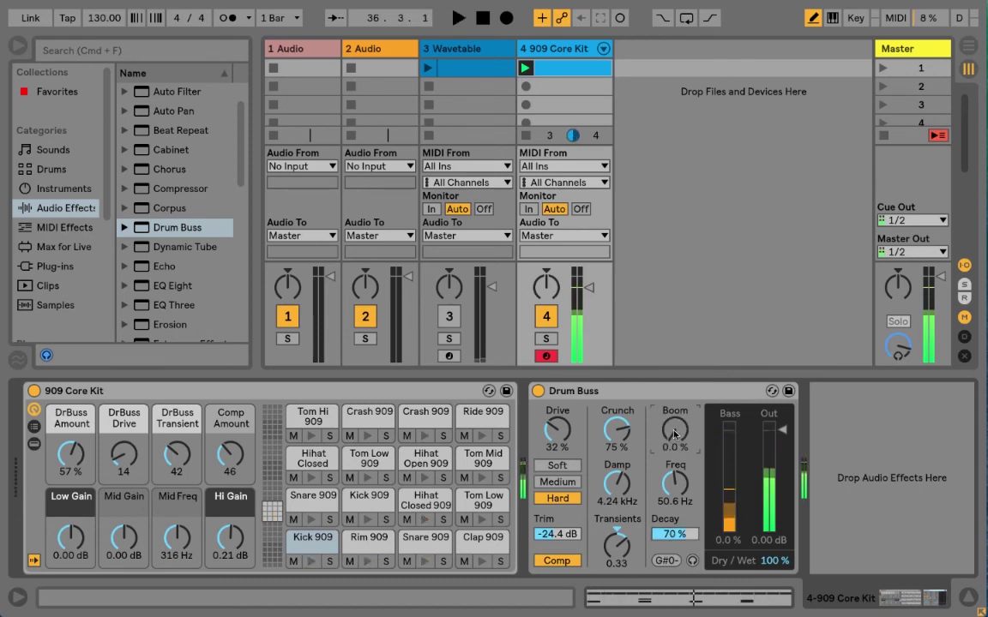
pyautogui.press('space')
pyautogui.moveTo(675, 423); pyautogui.dragTo(675, 381)
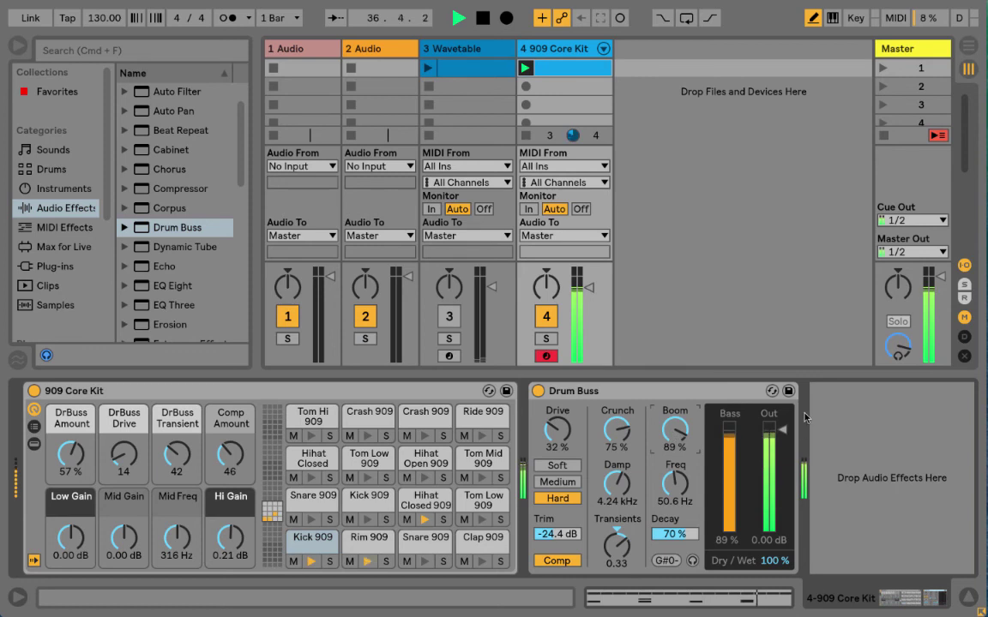
# Restart the beat, lower Drum Buss's output level to -4.03 dB, and stop playback
pyautogui.press('space')
pyautogui.press('space')
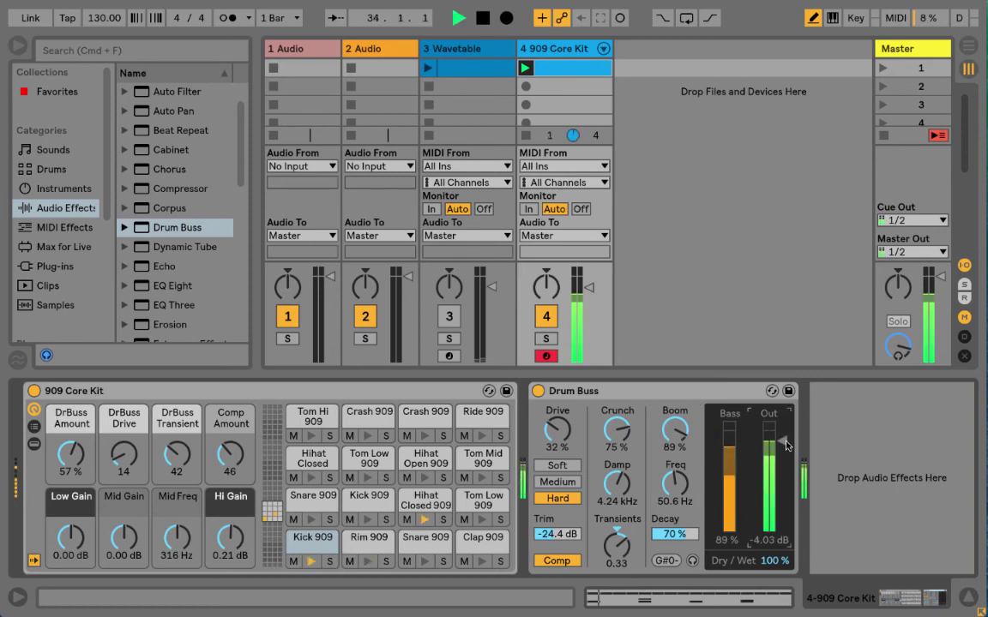
pyautogui.press('space')
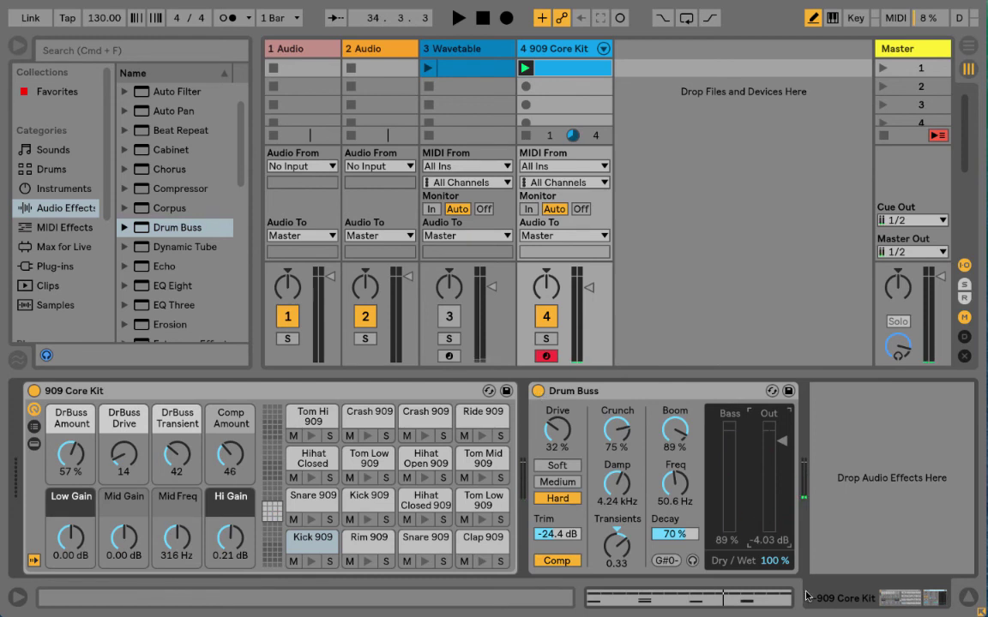
# Audition Drum Buss's Dry/Wet at 100%, reduce it to 54%, and restart the beat
pyautogui.press('space')
pyautogui.moveTo(774, 561)
pyautogui.mouseDown()
pyautogui.moveTo(775, 611)
pyautogui.moveTo(775, 563)
pyautogui.mouseUp()
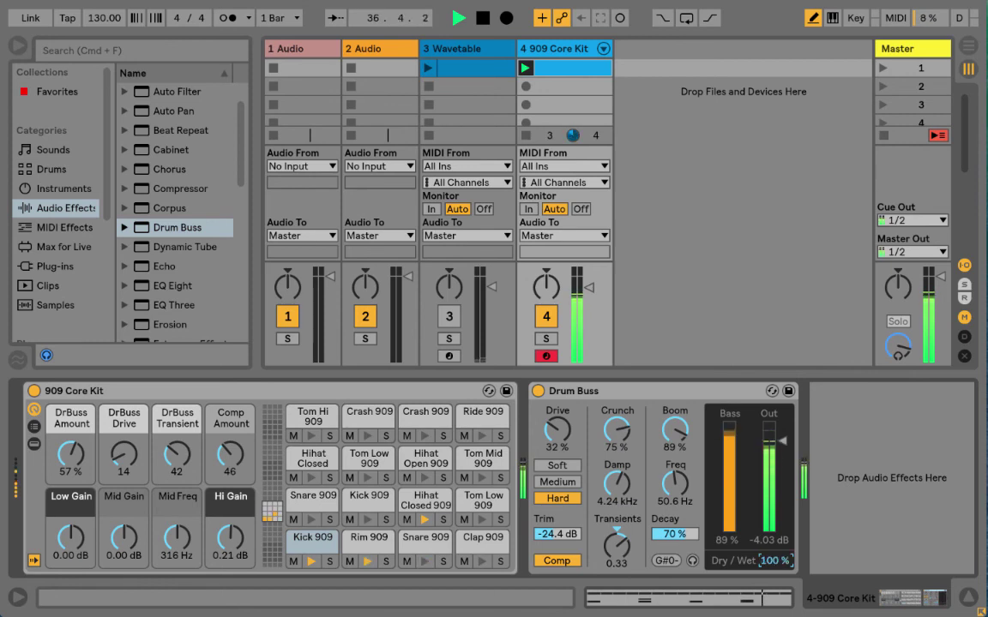
pyautogui.press('space')
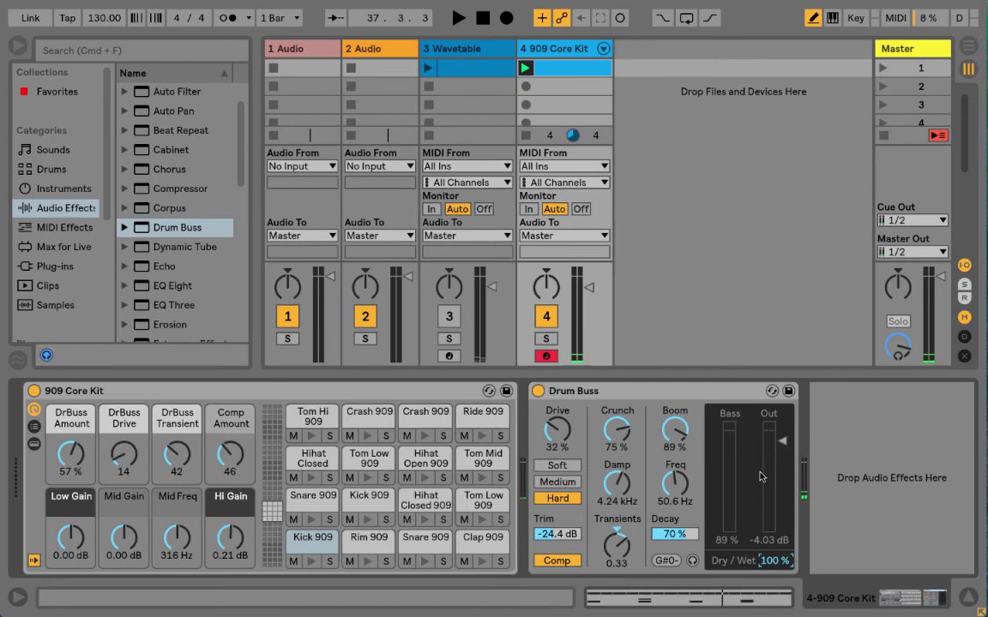
pyautogui.moveTo(782, 564); pyautogui.dragTo(782, 596)
pyautogui.press('space')
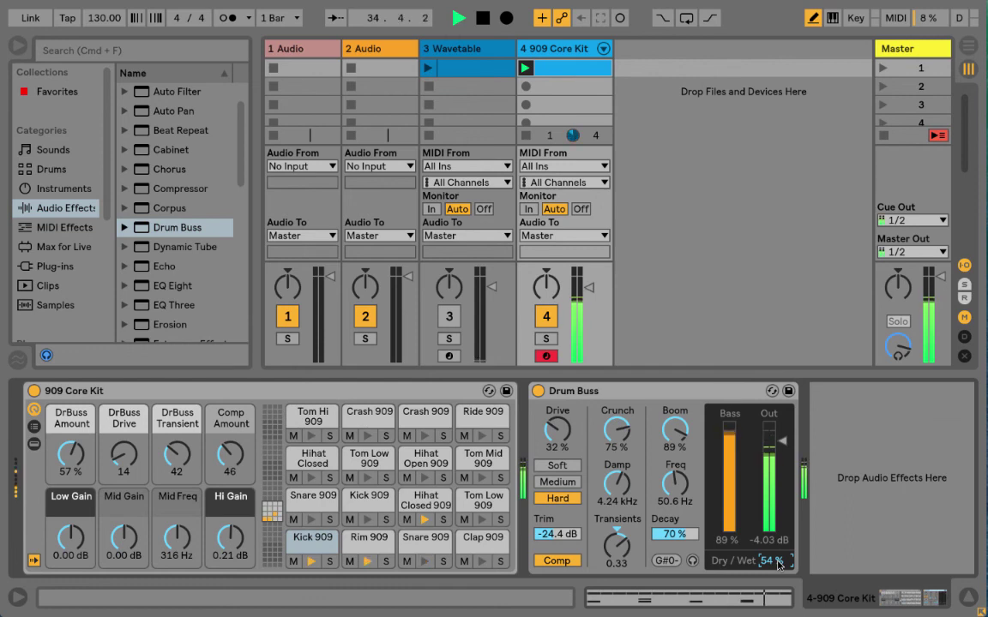
# Raise the 909 Core Kit track's volume slightly, and launch and unmute the Wetable bass clip alongside it
pyautogui.moveTo(589, 287); pyautogui.dragTo(589, 280)
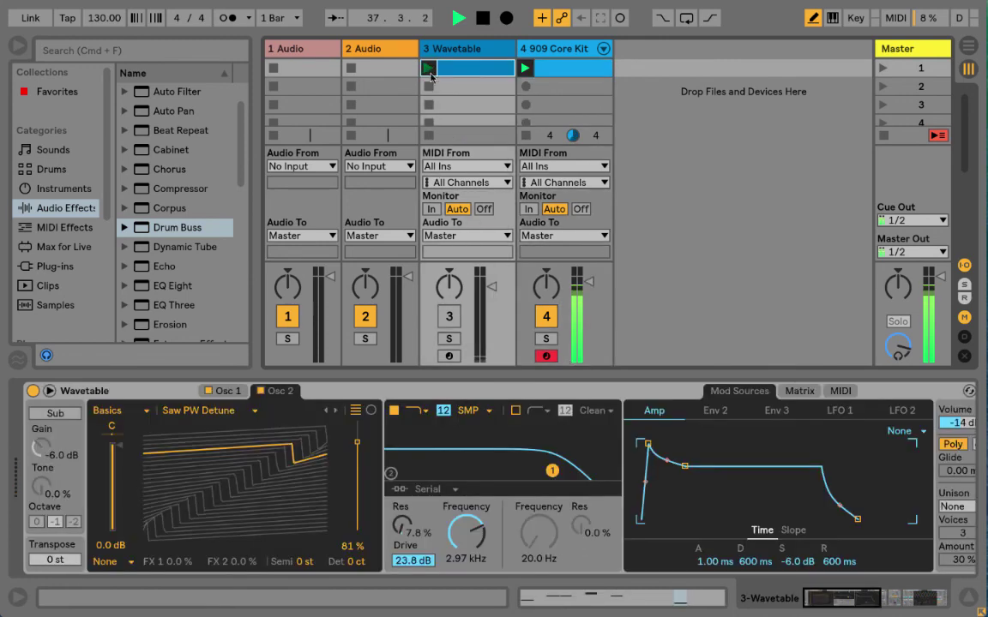
pyautogui.click(428, 72)
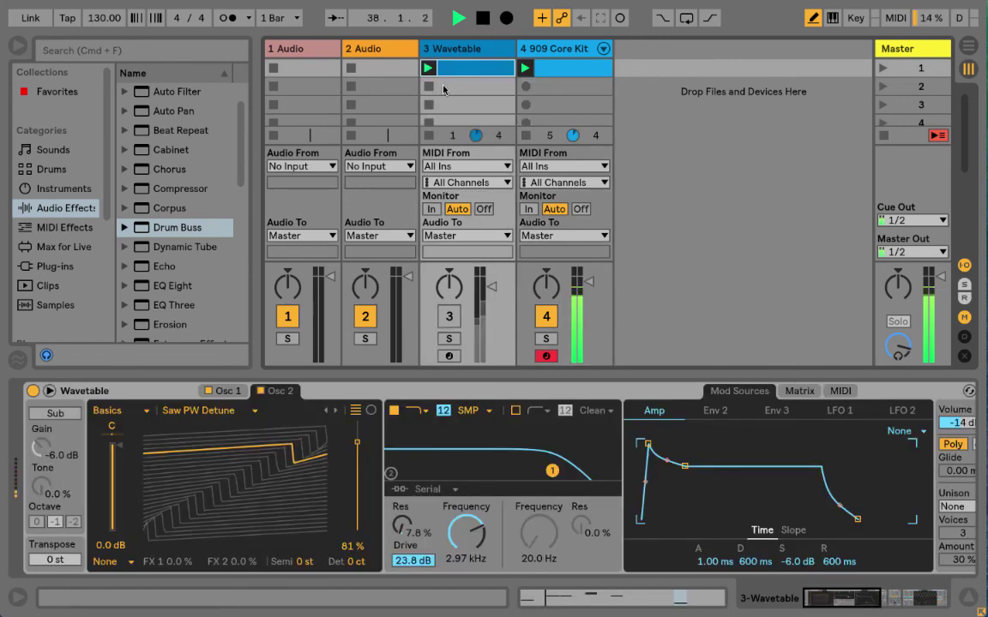
pyautogui.click(451, 317)
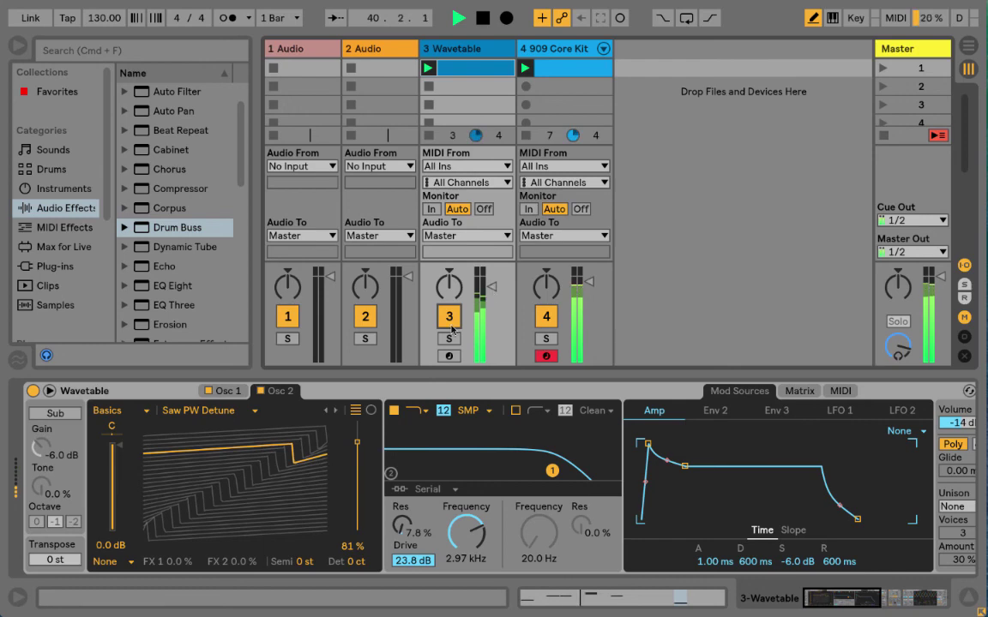
# Reduce Echo's Dry/Wet to 32% and reverb Decay to 33%, set Pedal's Dry/Wet to 31%, and show Echo's filter display
pyautogui.hscroll(10, 823, 551)
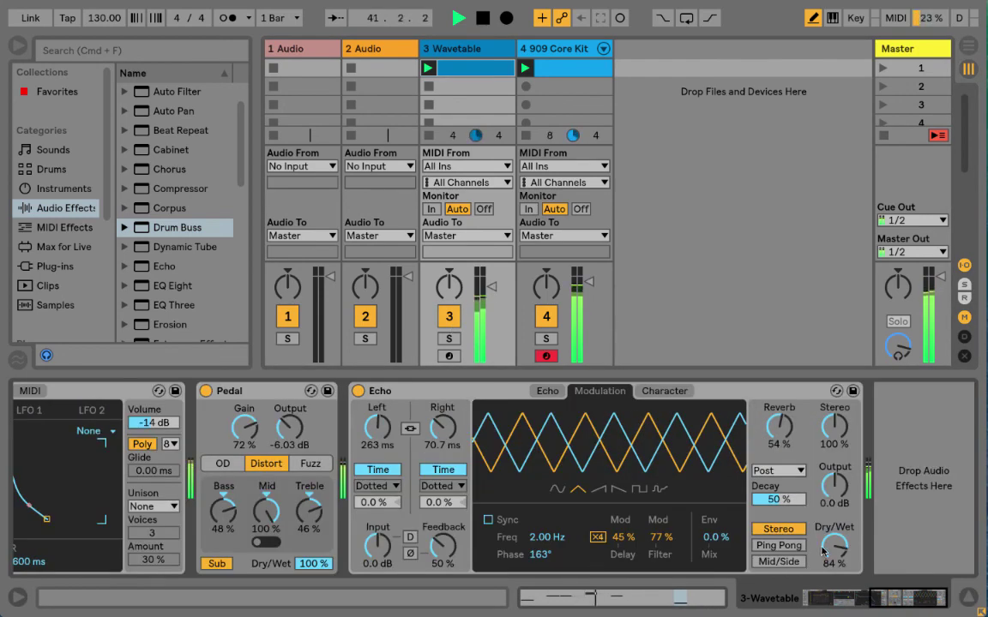
pyautogui.moveTo(823, 551); pyautogui.dragTo(823, 609)
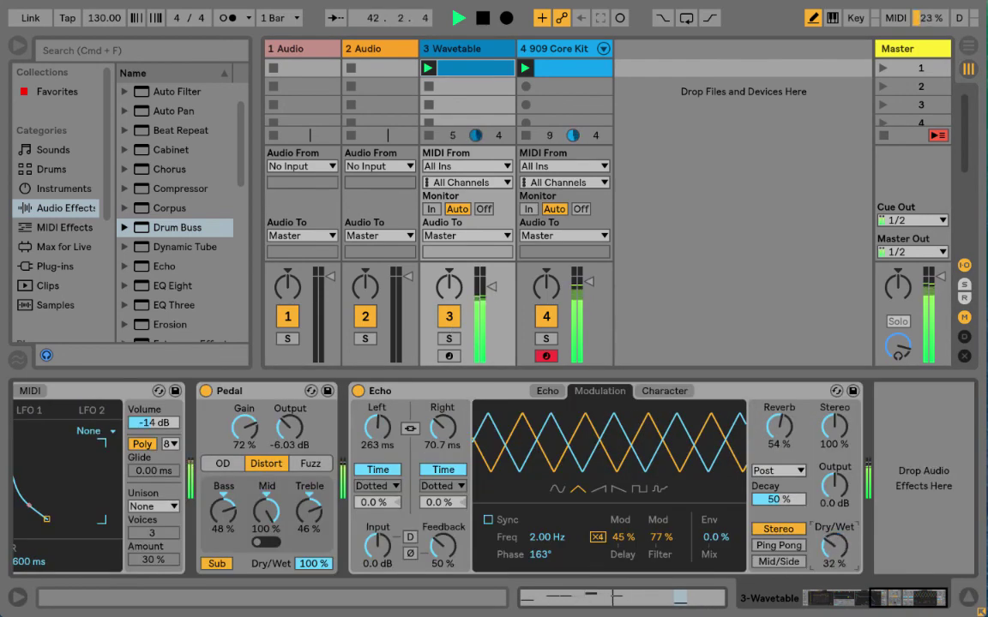
pyautogui.moveTo(313, 564); pyautogui.dragTo(313, 616)
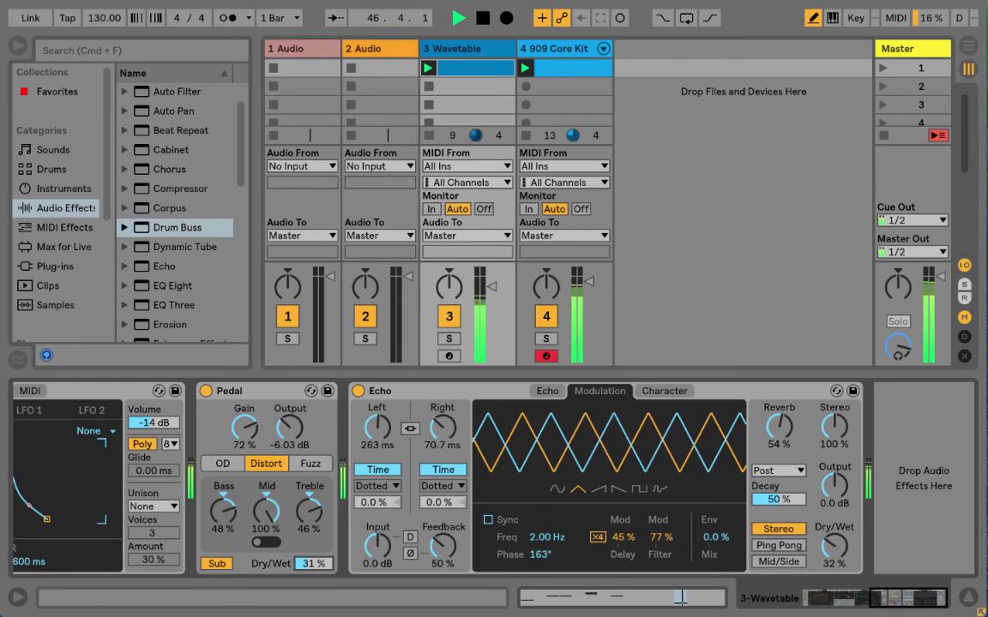
pyautogui.moveTo(779, 499); pyautogui.dragTo(778, 514)
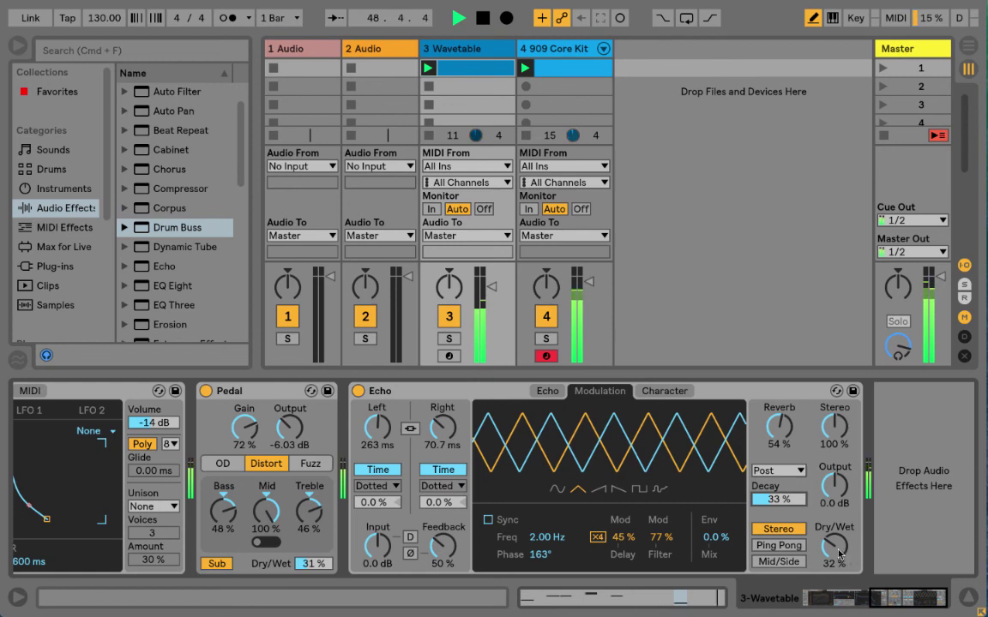
pyautogui.click(547, 391)
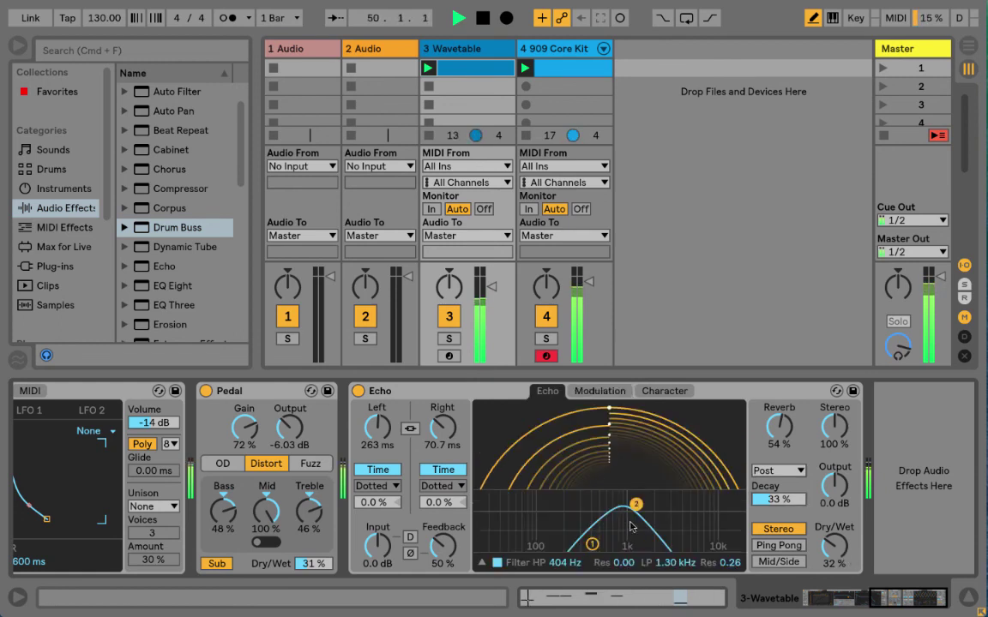
# Set Echo's low-pass filter to 2.55 kHz with 0.19 resonance, its right delay to 169 ms and its left delay to 88.2 ms
pyautogui.moveTo(635, 504); pyautogui.dragTo(661, 514)
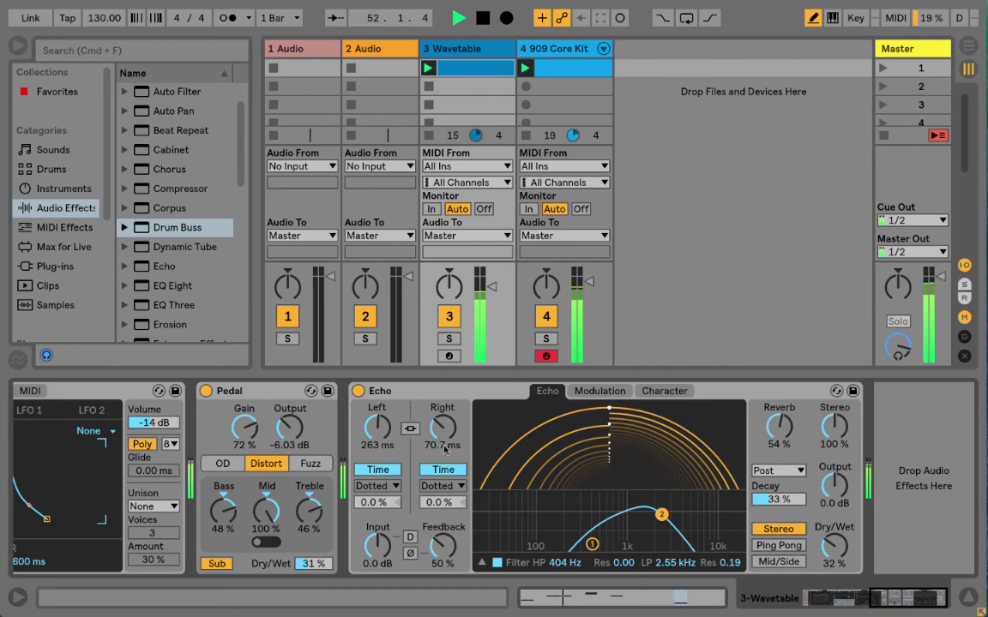
pyautogui.moveTo(441, 440)
pyautogui.mouseDown()
pyautogui.moveTo(440, 462)
pyautogui.moveTo(441, 424)
pyautogui.mouseUp()
pyautogui.moveTo(378, 427)
pyautogui.mouseDown()
pyautogui.moveTo(377, 410)
pyautogui.moveTo(377, 426)
pyautogui.mouseUp()
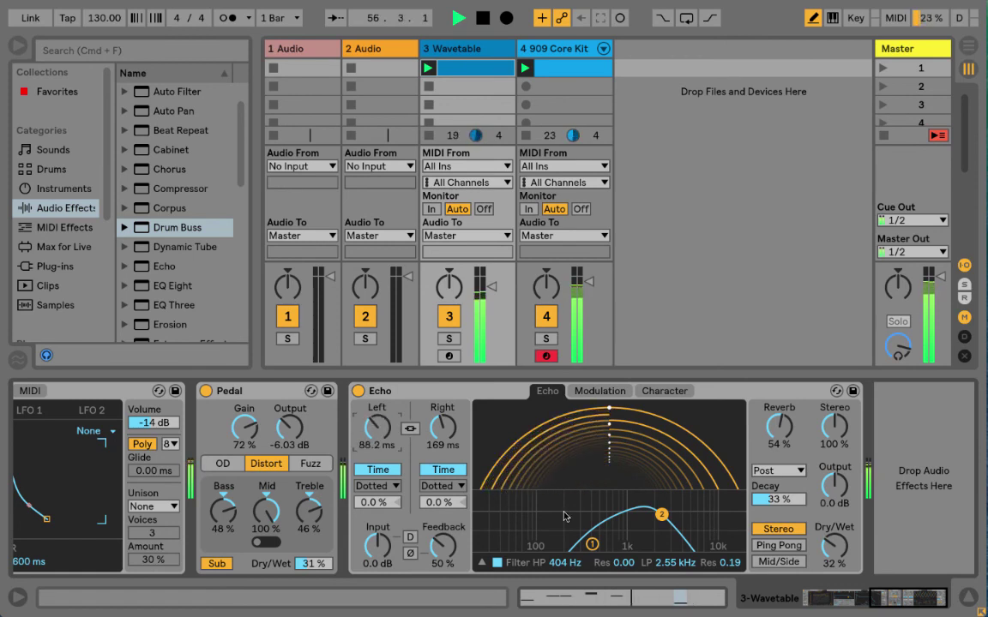
# Lower the 909 Core Kit track's volume slightly and stop playback
pyautogui.moveTo(589, 281); pyautogui.dragTo(589, 293)
pyautogui.press('space')
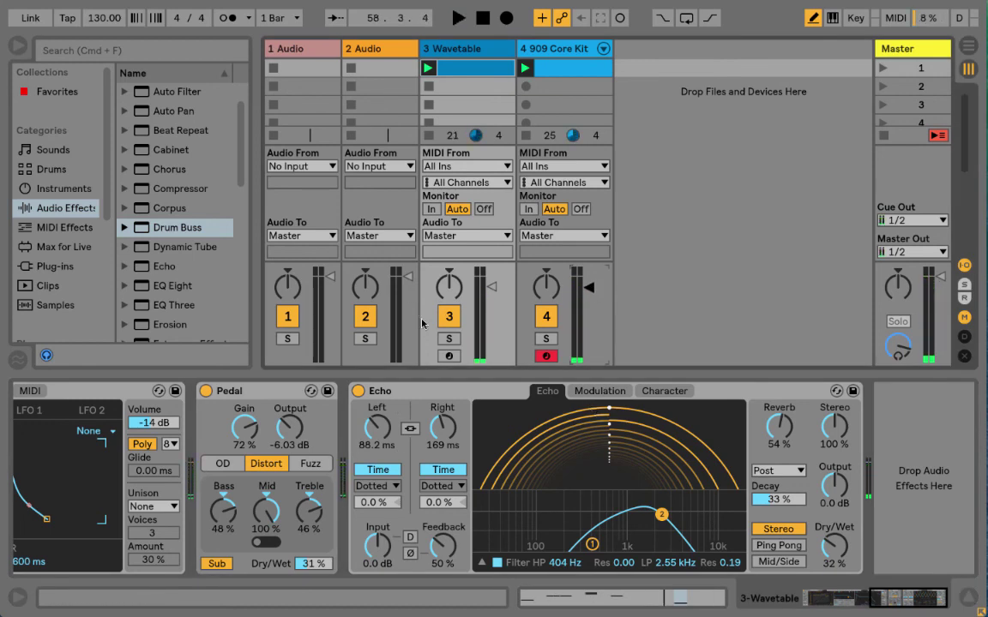
# Review the Wavetable track's device chain and the 909 Core Kit's Drum Buss, and return to the Wavetable instrument
pyautogui.hscroll(-5, 410, 461)
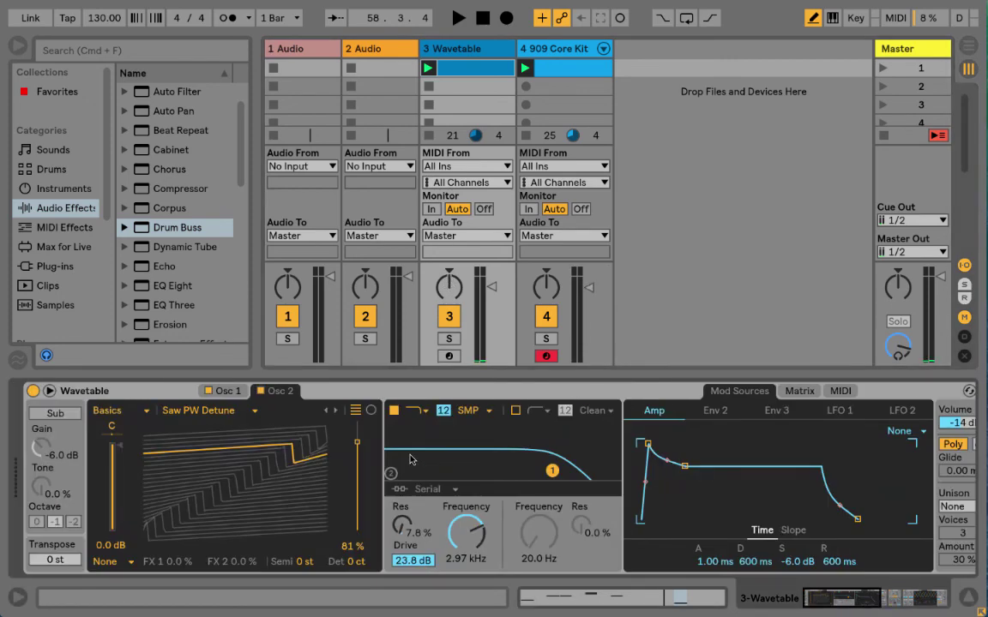
pyautogui.hscroll(5, 415, 459)
pyautogui.hscroll(-6, 402, 457)
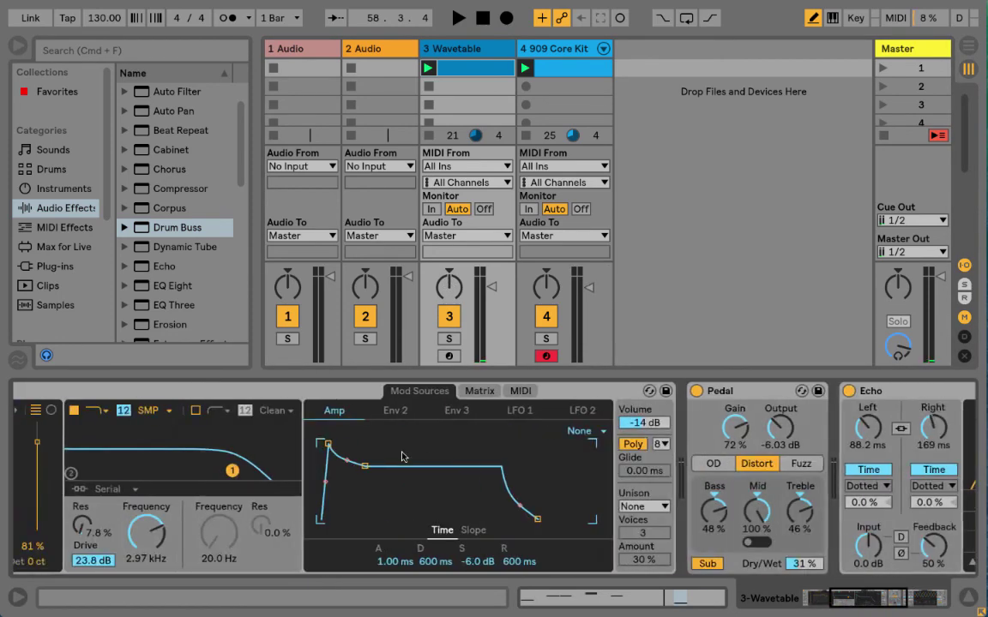
pyautogui.hscroll(6, 404, 457)
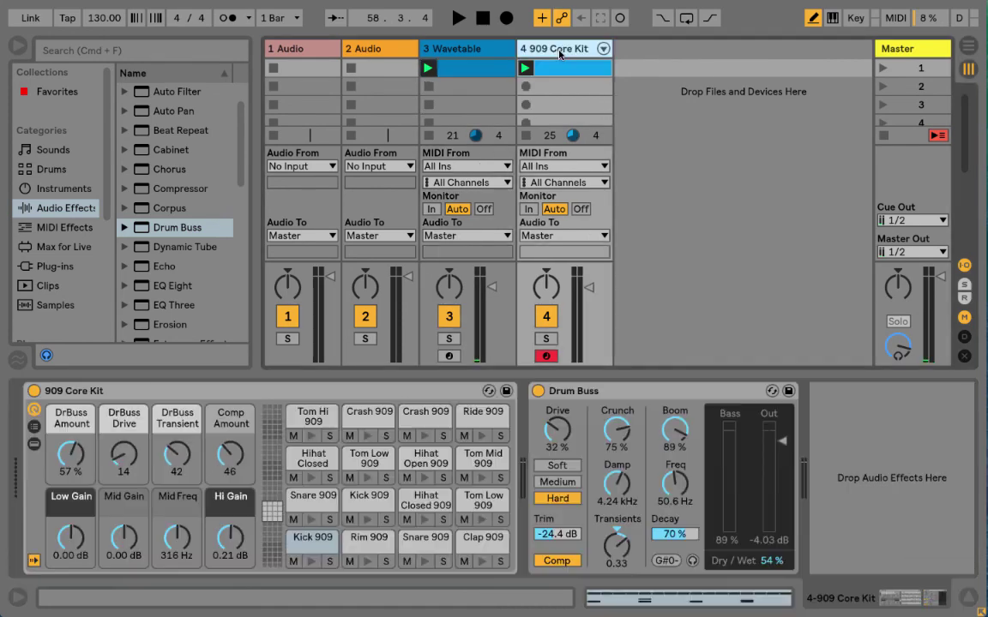
pyautogui.click(606, 361)
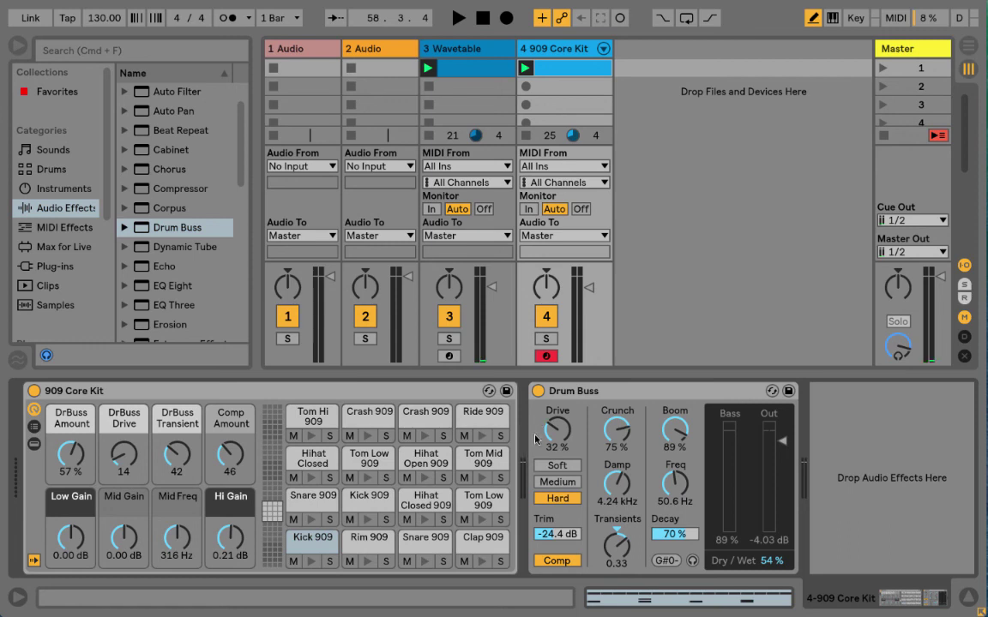
pyautogui.click(569, 396)
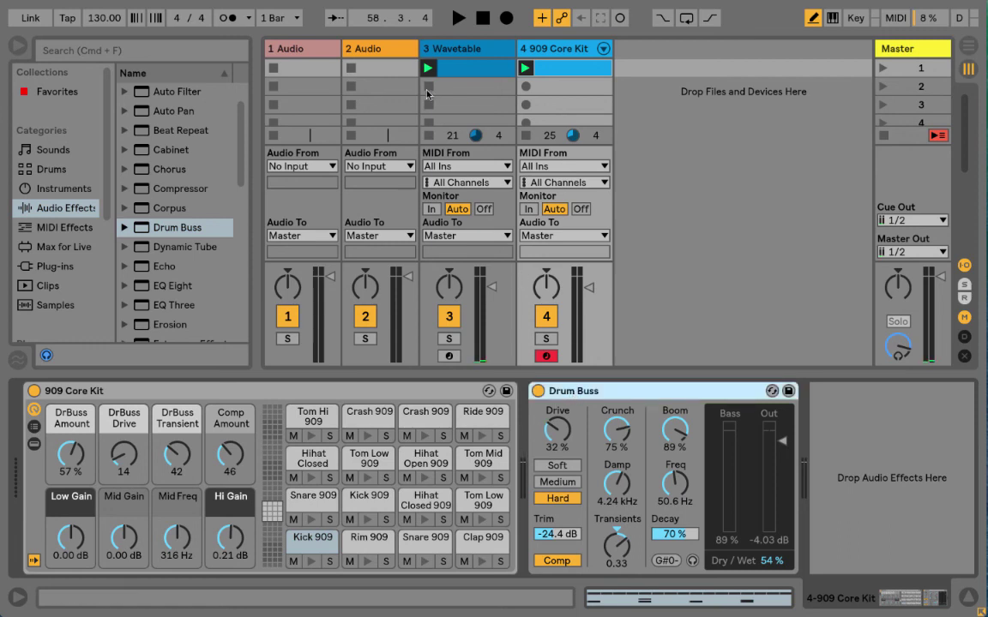
pyautogui.click(460, 52)
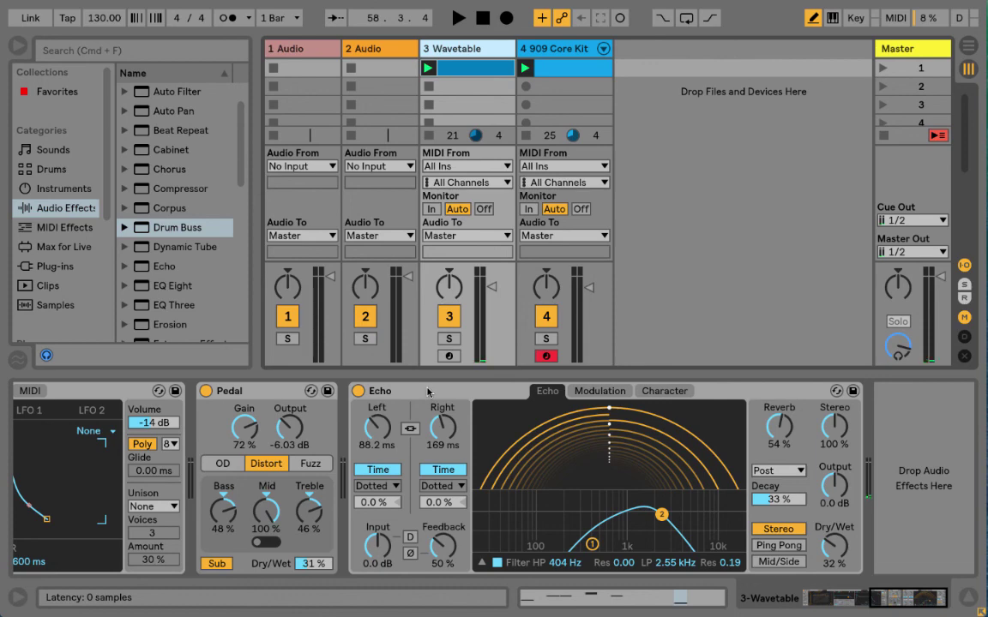
pyautogui.hscroll(-10, 431, 391)
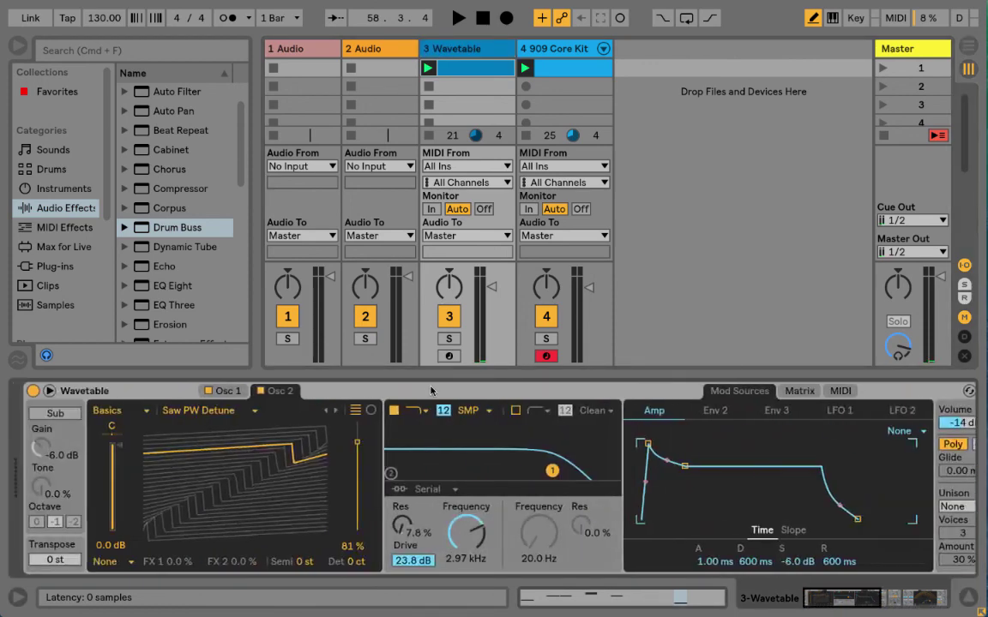